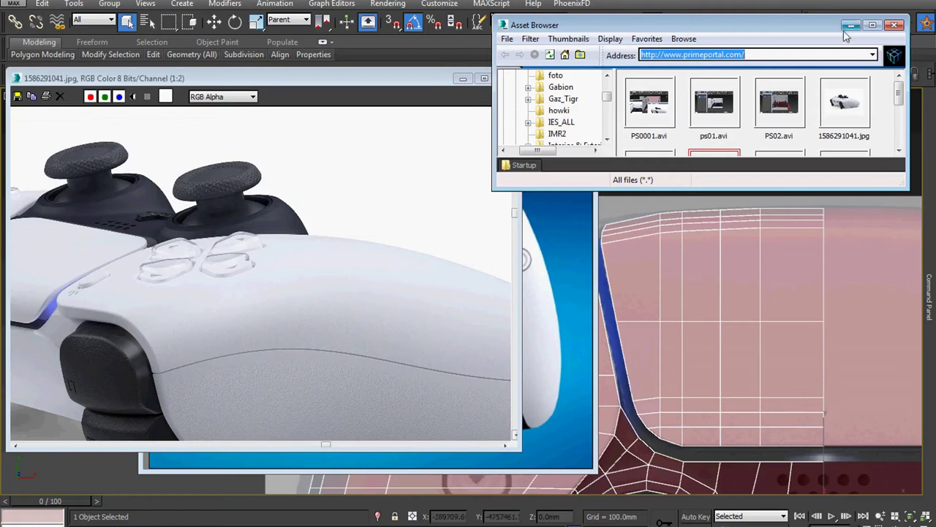
Minimize the Asset Browser and drag the front-view controller photo out of the way
click(851, 25)
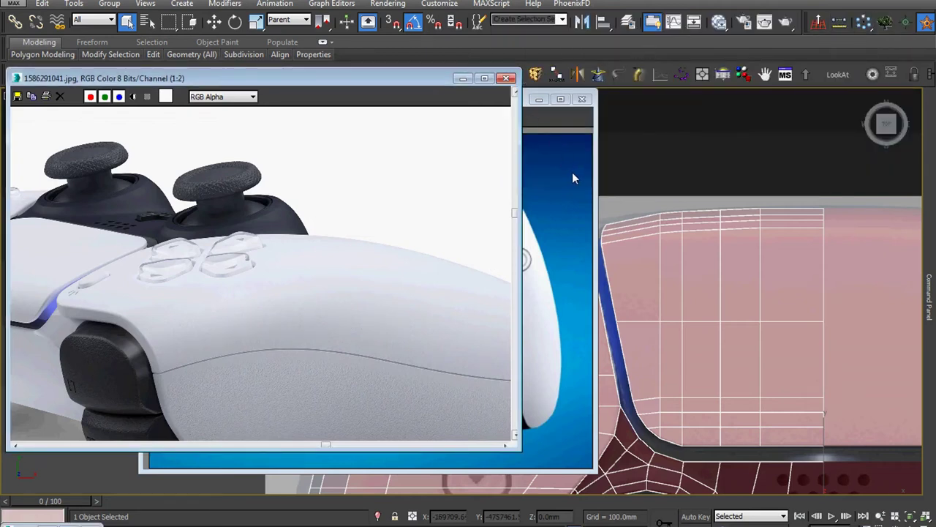
click(573, 175)
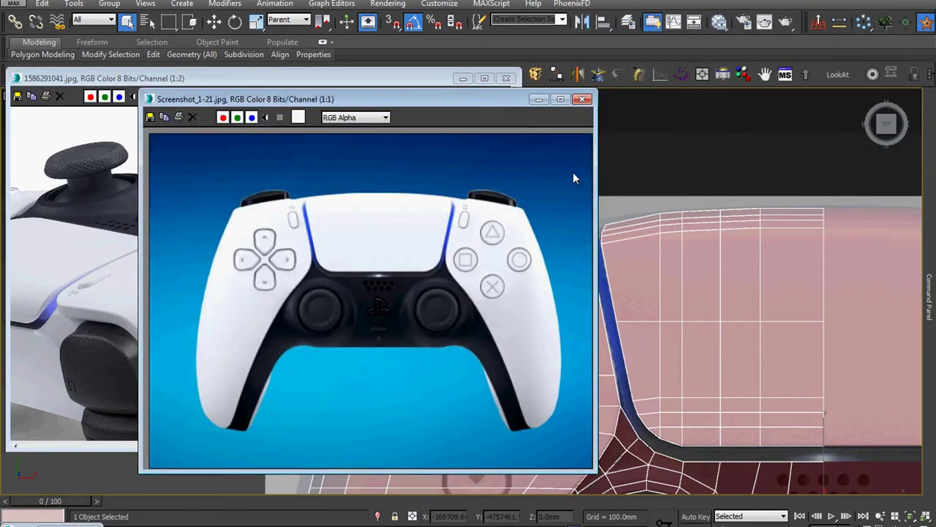
click(676, 154)
drag(499, 99, 346, 82)
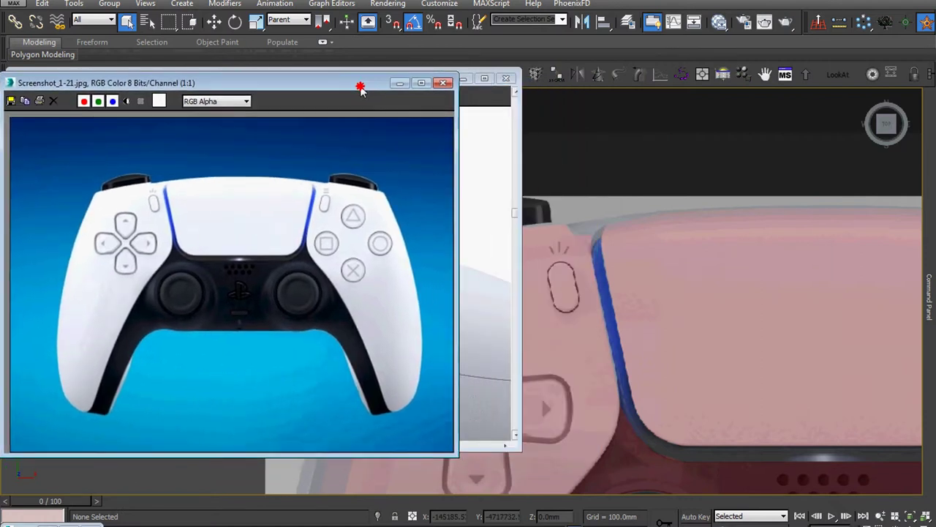
Select the red controller shell and orbit it into a perspective view near the D-pad
middle_drag(598, 361, 757, 295)
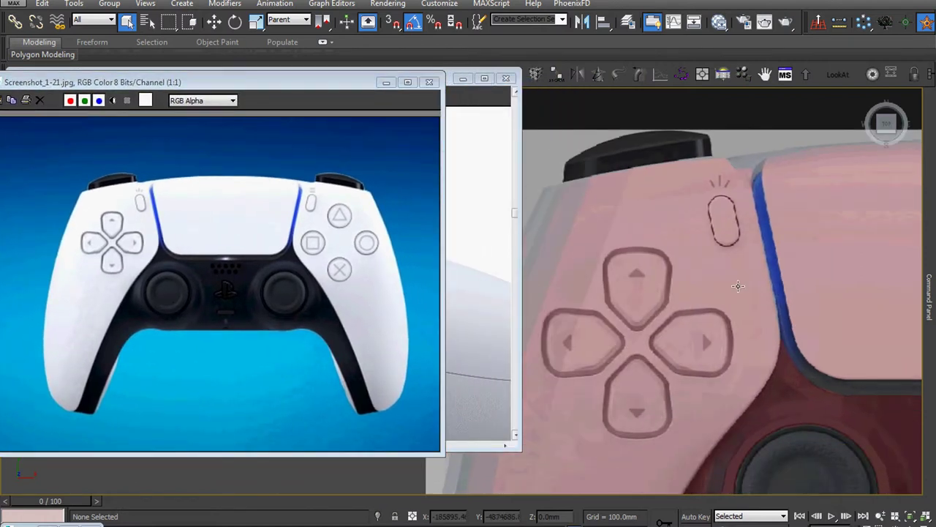
click(739, 286)
scroll(738, 286, down, 5)
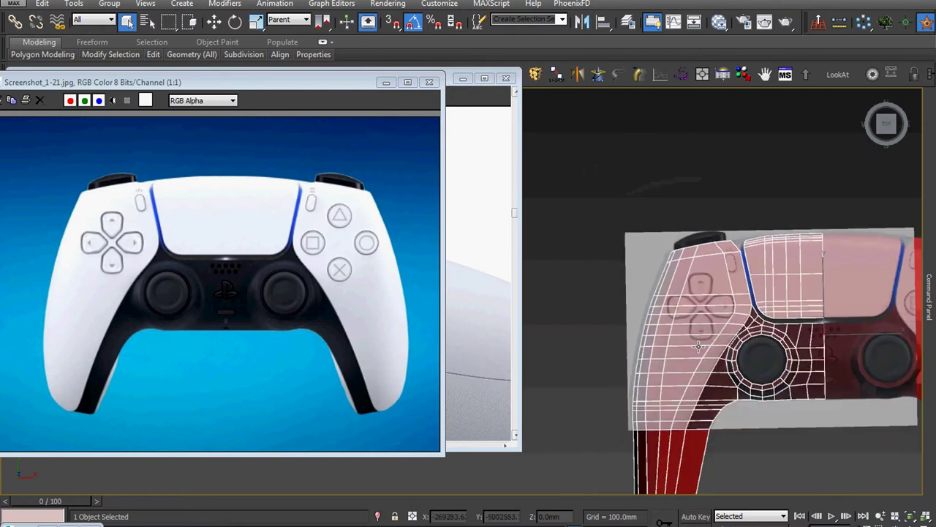
alt+middle_drag(737, 285, 844, 263)
Minimize the front-view photo and frame the grip seam in the side-view photo
click(386, 83)
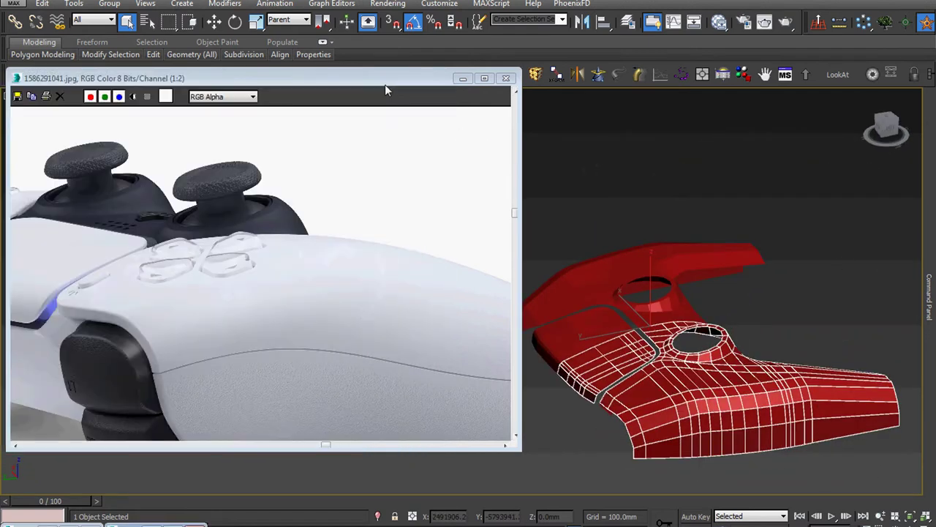
middle_drag(365, 298, 392, 212)
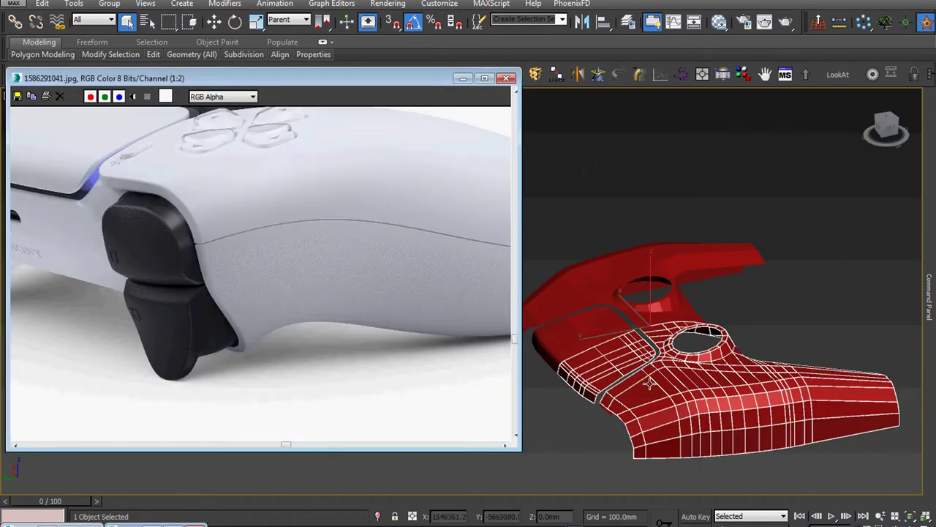
scroll(649, 384, up, 1)
scroll(673, 377, up, 1)
scroll(673, 395, up, 2)
scroll(670, 408, up, 2)
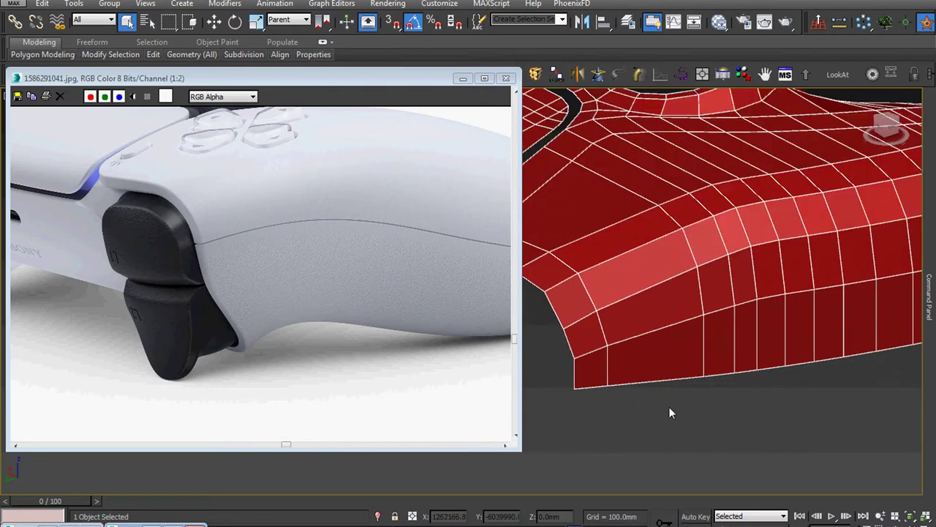
scroll(669, 410, down, 2)
scroll(657, 391, down, 1)
scroll(606, 340, up, 2)
scroll(629, 424, up, 2)
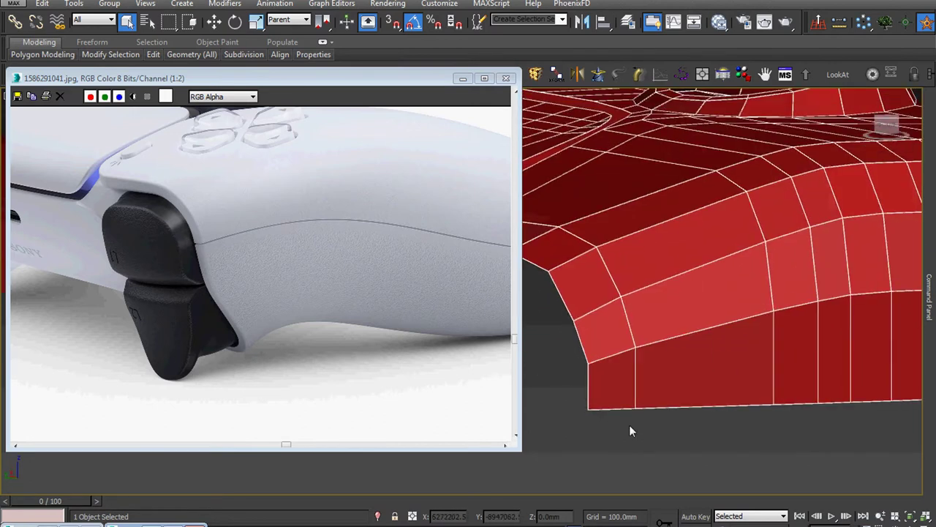
scroll(630, 428, down, 3)
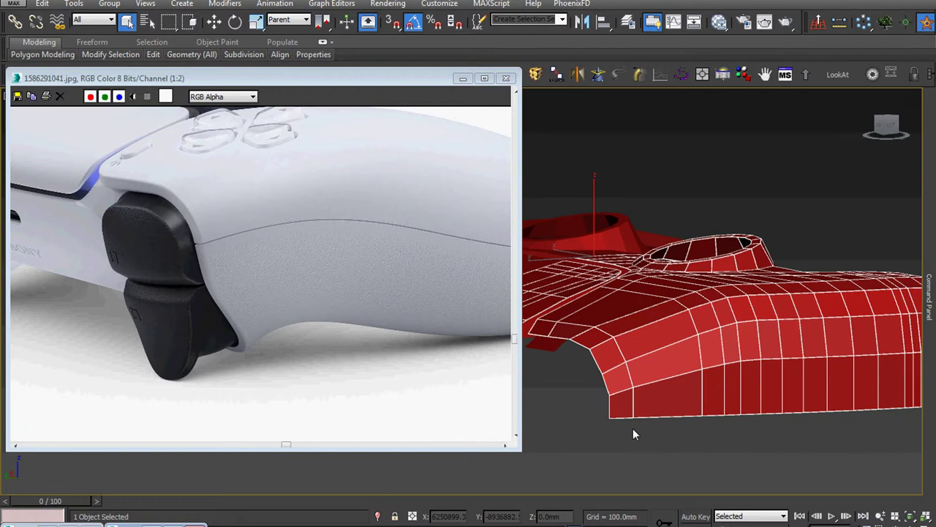
scroll(597, 376, up, 2)
scroll(618, 384, up, 2)
scroll(639, 395, up, 2)
Raise an edge on the shell's side seam upward along Z
key(2)
click(608, 387)
right_click(611, 327)
click(635, 334)
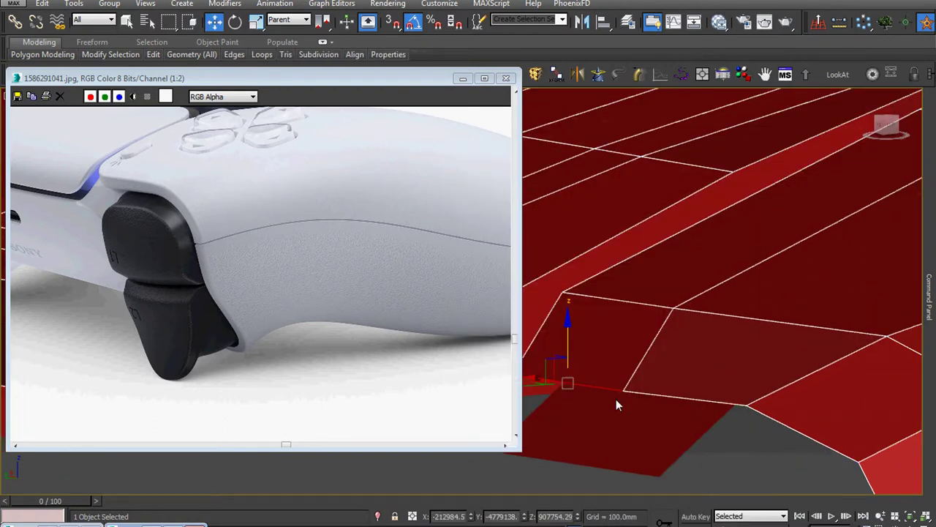
scroll(616, 402, down, 1)
drag(581, 363, 577, 338)
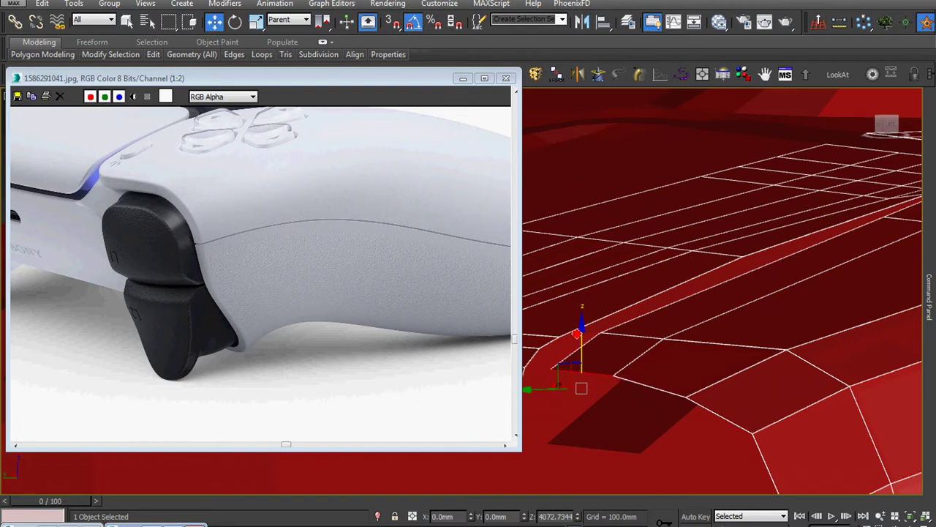
scroll(599, 373, down, 2)
mouse_move(599, 373)
alt+middle_down()
mouse_move(650, 382)
mouse_move(551, 327)
mouse_move(840, 366)
alt+middle_up()
scroll(637, 372, up, 3)
scroll(656, 366, up, 2)
Slide the seam's corner vertex sideways in XY to reshape the strip
key(1)
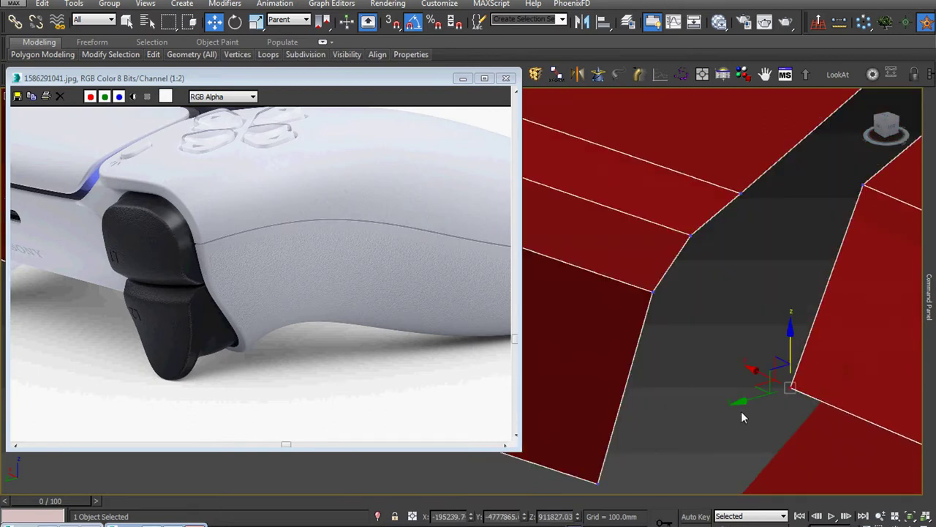
scroll(741, 411, down, 3)
scroll(742, 427, up, 2)
middle_drag(741, 417, 782, 332)
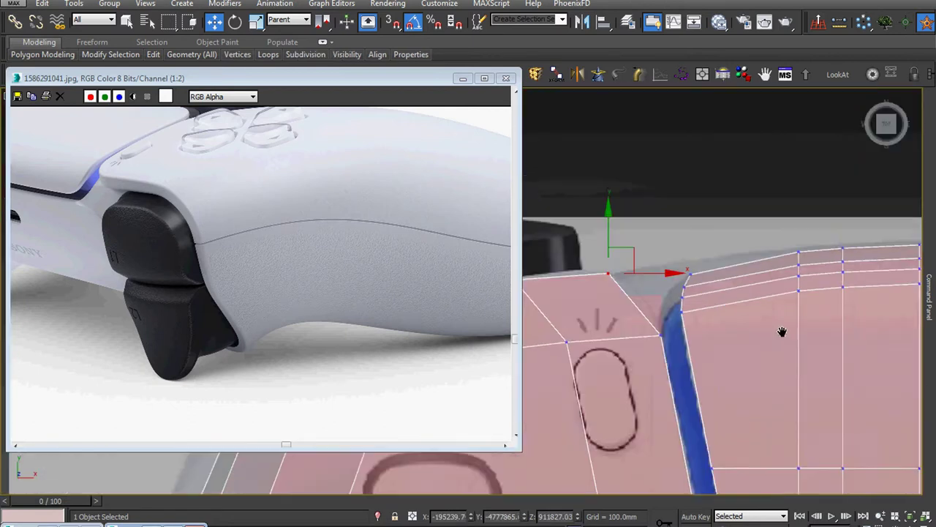
scroll(782, 331, up, 2)
scroll(727, 288, up, 2)
drag(678, 222, 612, 227)
scroll(666, 328, down, 3)
scroll(665, 328, down, 1)
mouse_move(666, 328)
alt+middle_down()
mouse_move(682, 322)
mouse_move(700, 359)
mouse_move(664, 366)
alt+middle_up()
scroll(682, 321, up, 3)
scroll(683, 321, down, 3)
scroll(664, 366, up, 3)
Chamfer the seam's corner vertex by 11455.1514mm
scroll(668, 372, up, 2)
right_click(668, 370)
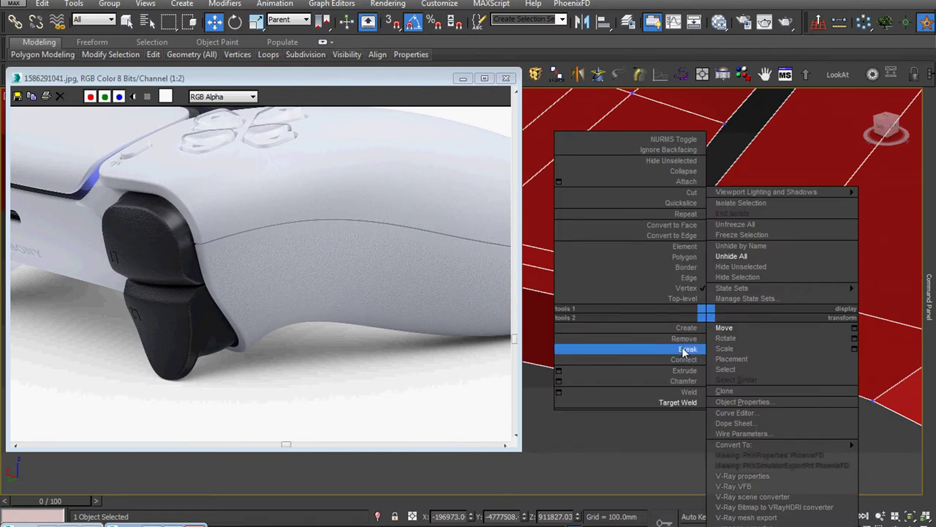
click(559, 382)
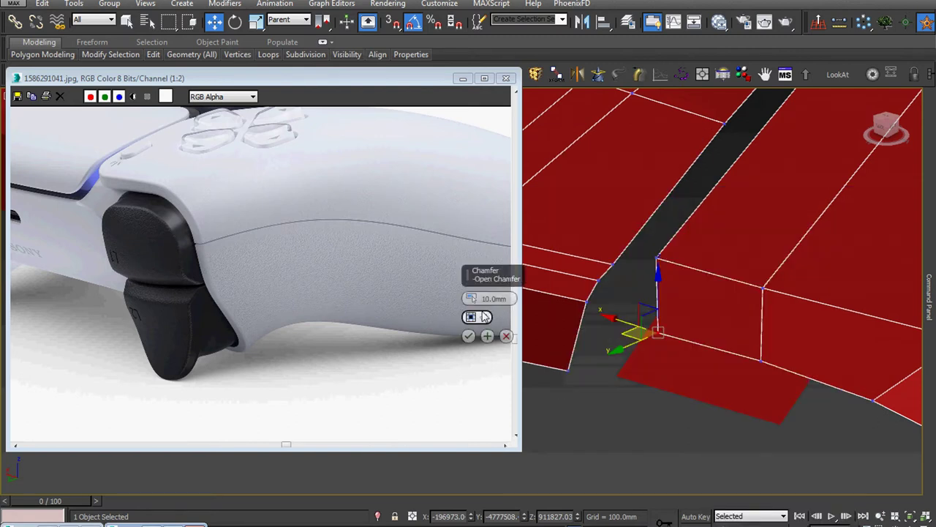
drag(477, 268, 480, 261)
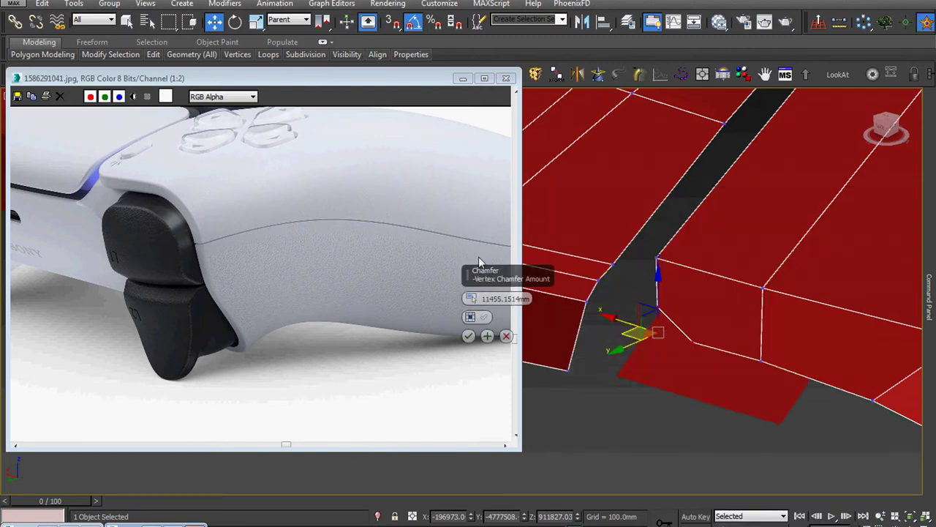
click(469, 335)
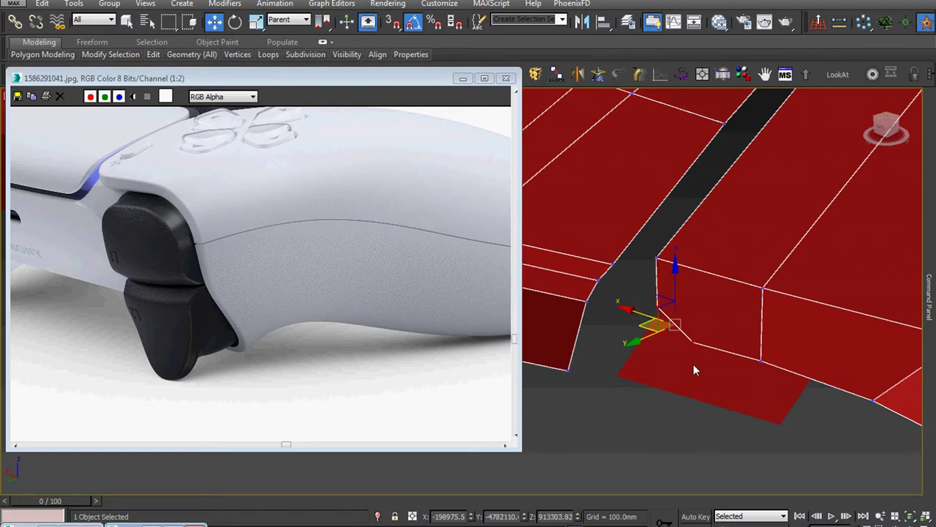
scroll(693, 364, down, 8)
mouse_move(759, 367)
alt+middle_down()
mouse_move(798, 370)
mouse_move(763, 373)
alt+middle_up()
Frame the thumbsticks in the side photo and bring up border commands at the thumbstick hole
middle_drag(249, 216, 232, 350)
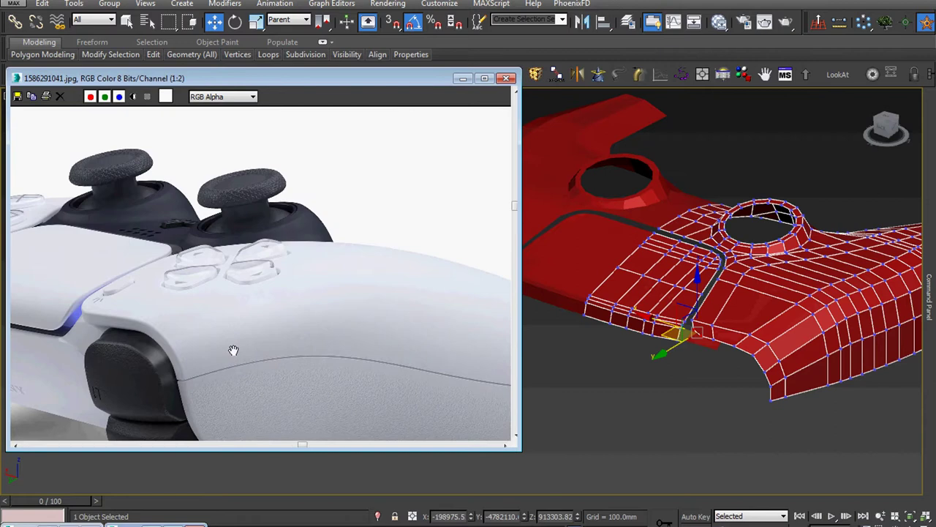
alt+middle_drag(761, 334, 735, 337)
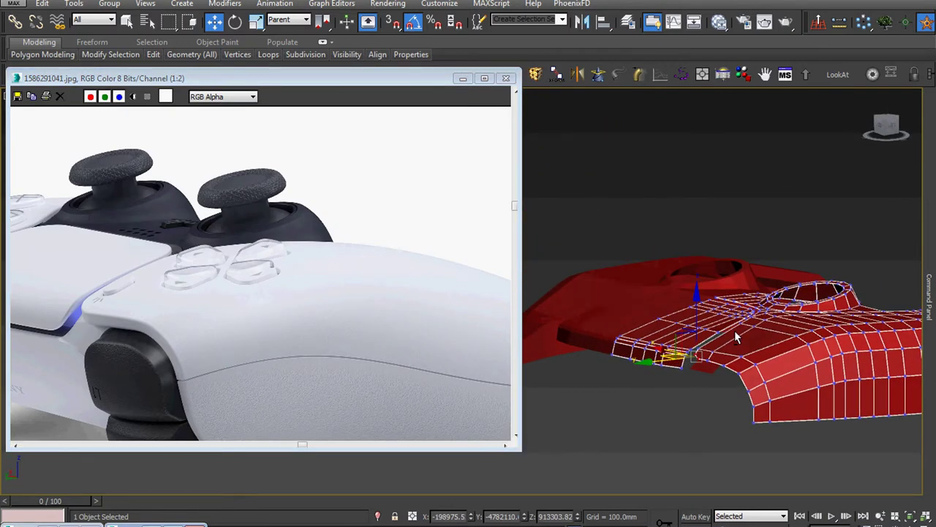
scroll(735, 330, up, 3)
scroll(767, 328, up, 2)
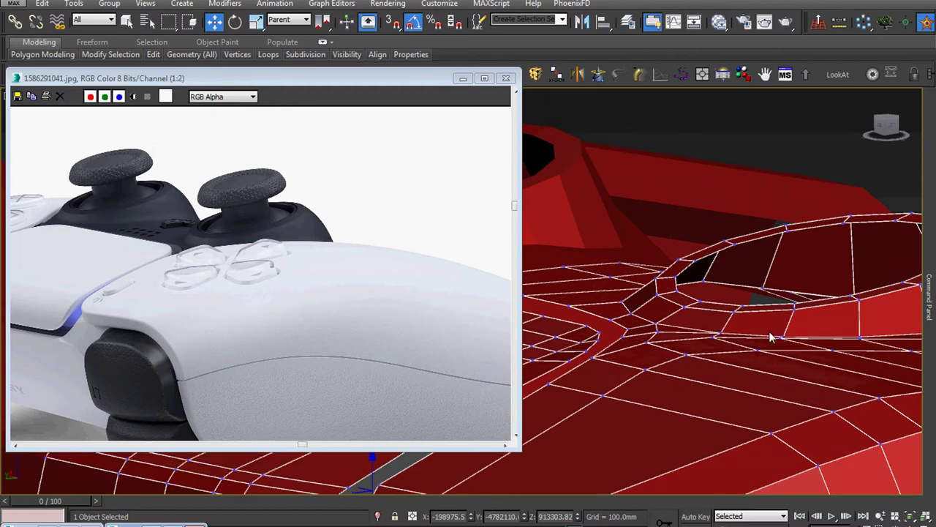
key(2)
right_click(766, 295)
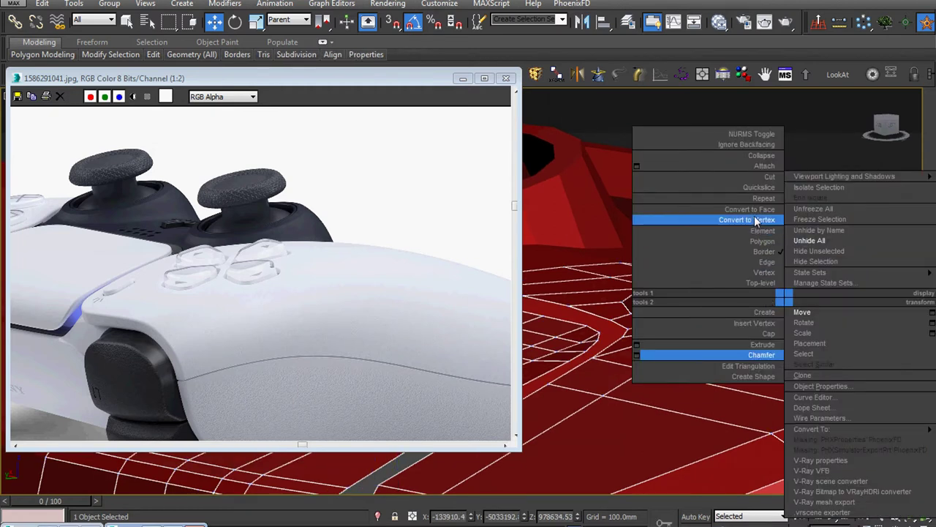
Select the polygons around the thumbstick hole and raise that ring along local Z
click(764, 215)
scroll(771, 214, down, 3)
alt+middle_drag(772, 214, 798, 268)
right_click(799, 268)
click(819, 254)
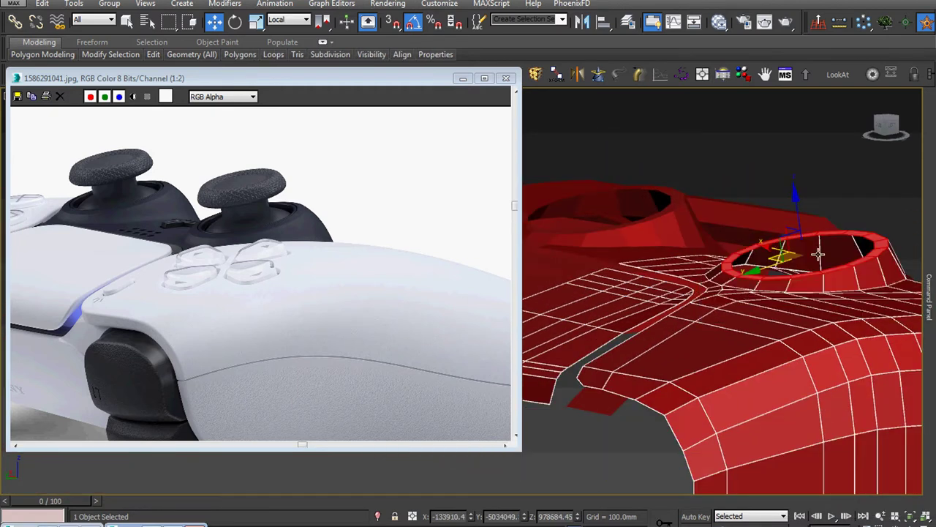
drag(799, 212, 800, 204)
Raise an edge loop of the side seam strip upward in view coordinates
scroll(798, 220, down, 4)
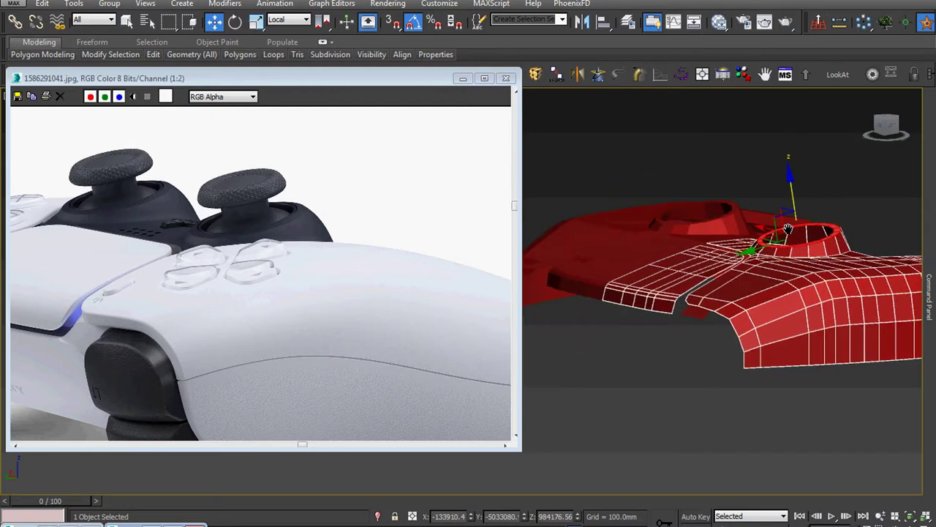
middle_drag(232, 287, 386, 267)
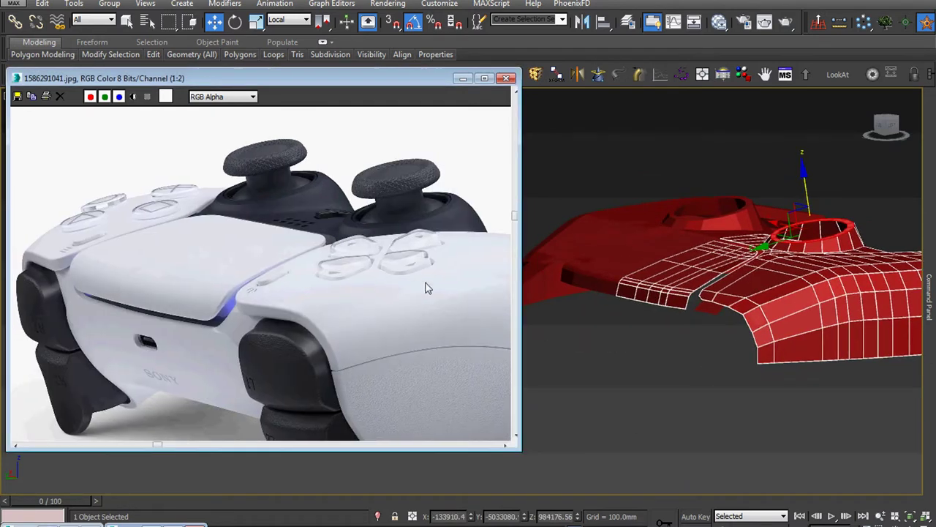
alt+middle_drag(666, 307, 685, 258)
scroll(685, 259, up, 2)
scroll(688, 265, up, 3)
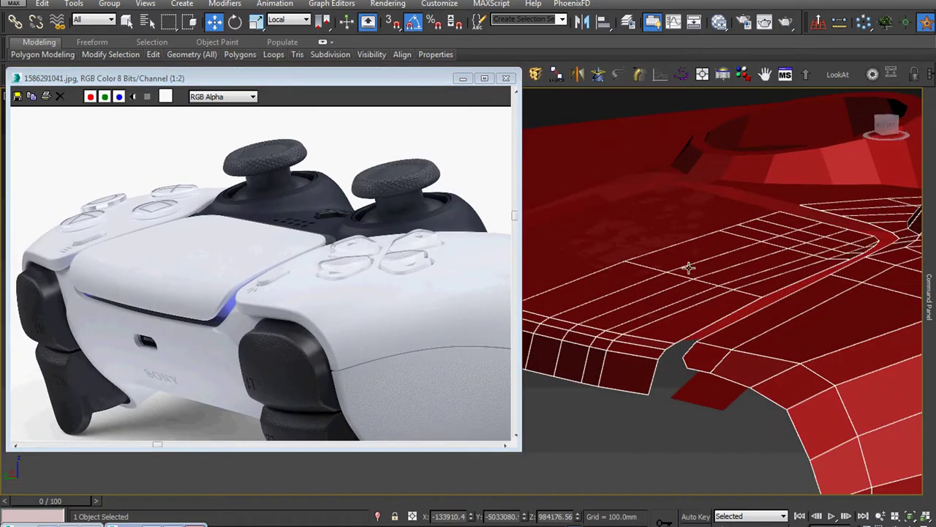
key(2)
right_click(683, 276)
click(696, 287)
alt+middle_drag(688, 293, 693, 308)
right_click(693, 308)
click(721, 268)
drag(703, 240, 701, 233)
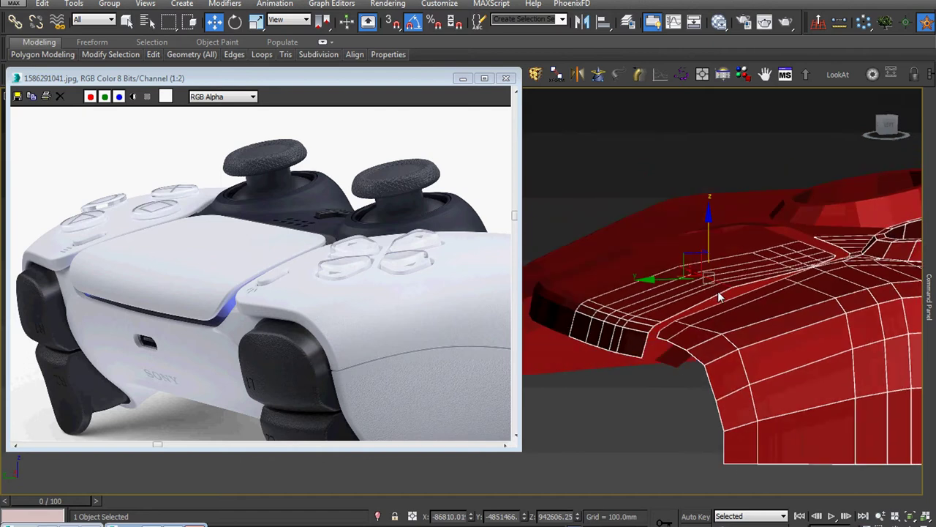
Select the strip's front edge and nudge it up and sideways beside the seam gap
alt+middle_drag(718, 291, 632, 329)
click(670, 330)
mouse_move(631, 281)
mouse_down()
mouse_move(608, 312)
mouse_move(577, 313)
mouse_up()
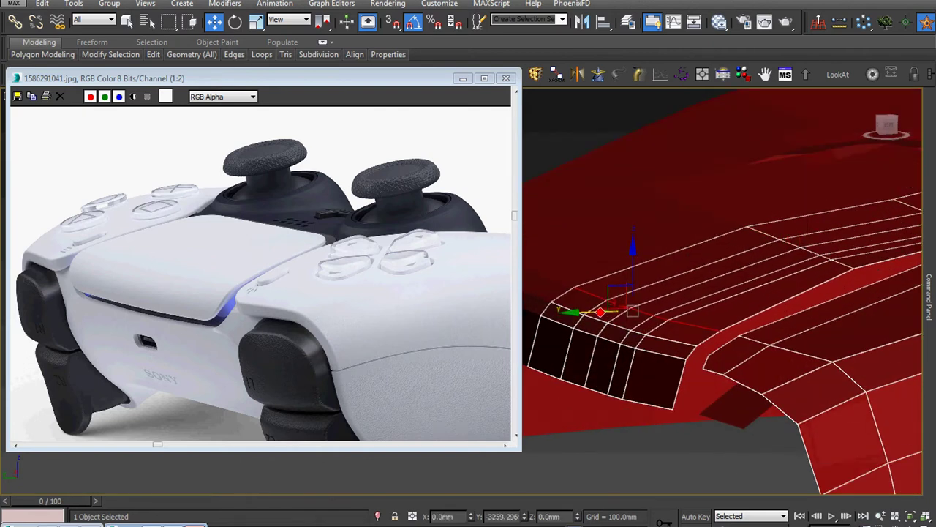
mouse_move(614, 315)
alt+middle_down()
mouse_move(638, 319)
mouse_move(645, 337)
mouse_move(644, 289)
alt+middle_up()
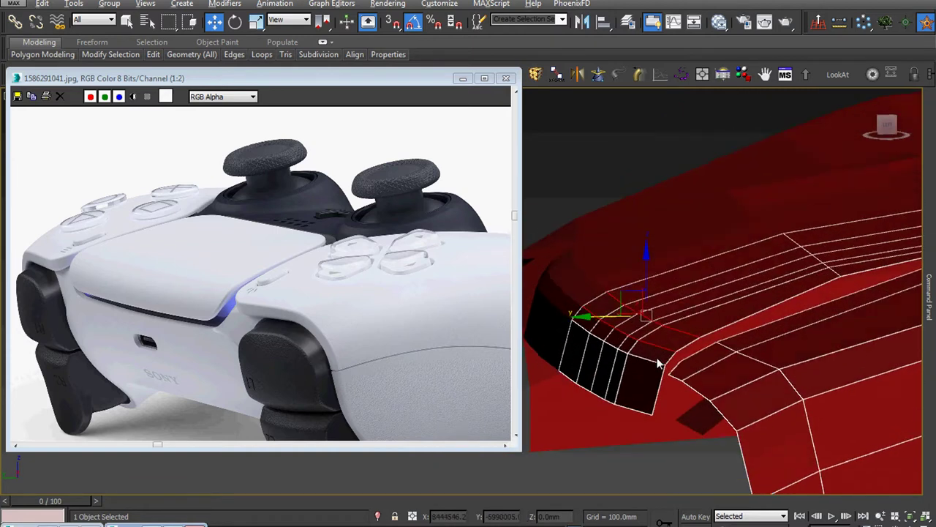
mouse_move(645, 289)
mouse_down()
mouse_move(645, 263)
mouse_move(658, 289)
mouse_move(616, 301)
mouse_up()
click(671, 319)
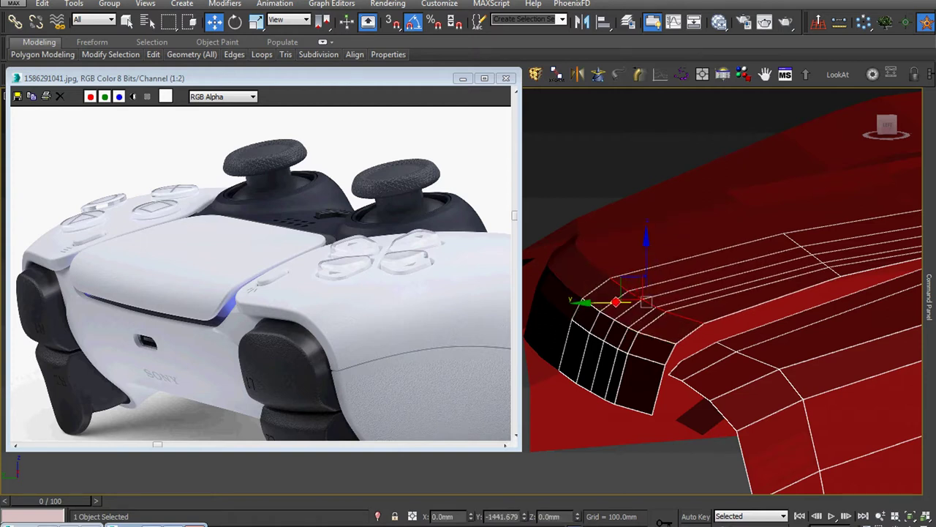
scroll(658, 315, down, 4)
scroll(658, 315, down, 3)
scroll(659, 314, up, 4)
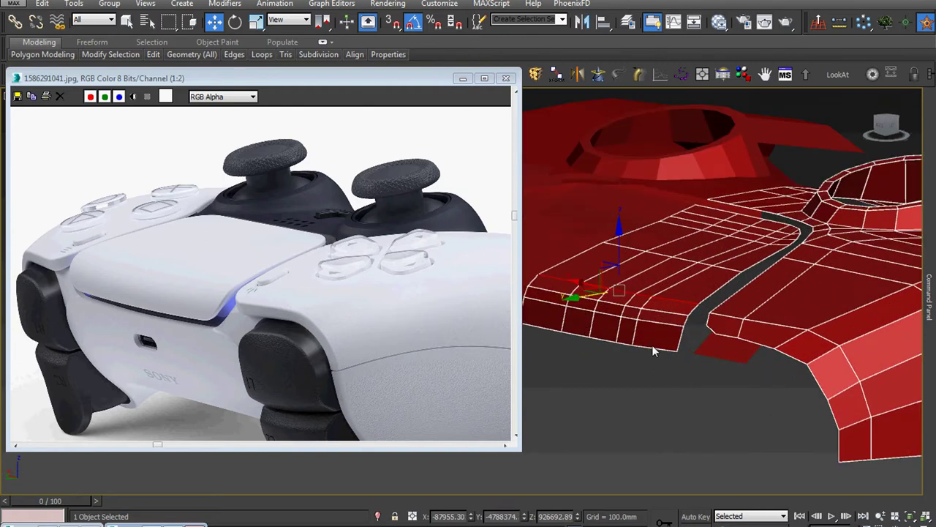
scroll(610, 348, up, 2)
scroll(589, 335, up, 2)
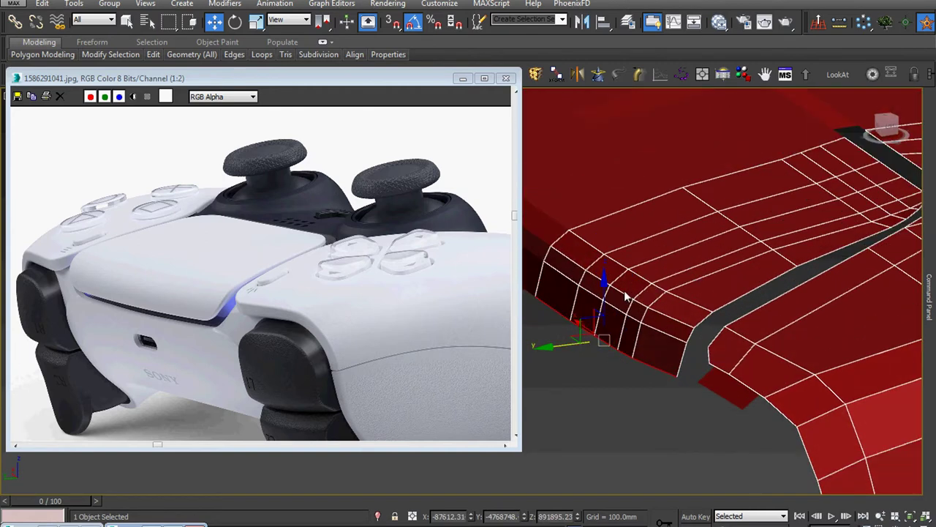
mouse_move(606, 298)
alt+middle_down()
mouse_move(573, 368)
mouse_move(587, 302)
mouse_move(698, 379)
mouse_move(761, 341)
mouse_move(763, 376)
mouse_move(762, 200)
mouse_move(652, 272)
mouse_move(658, 311)
mouse_move(755, 289)
mouse_move(668, 372)
mouse_move(692, 368)
mouse_move(678, 380)
mouse_move(707, 381)
mouse_move(702, 338)
mouse_move(728, 379)
mouse_move(641, 381)
mouse_move(724, 407)
mouse_move(582, 418)
mouse_move(717, 464)
mouse_move(650, 363)
mouse_move(671, 393)
alt+middle_up()
Select a vertex on the shell's front edge in Vertex mode
key(1)
click(632, 285)
scroll(668, 390, up, 2)
scroll(651, 386, up, 3)
scroll(651, 385, down, 3)
scroll(643, 382, down, 2)
Zoom the reference photo out to 1:4 and view the shell from the Top view
key(2)
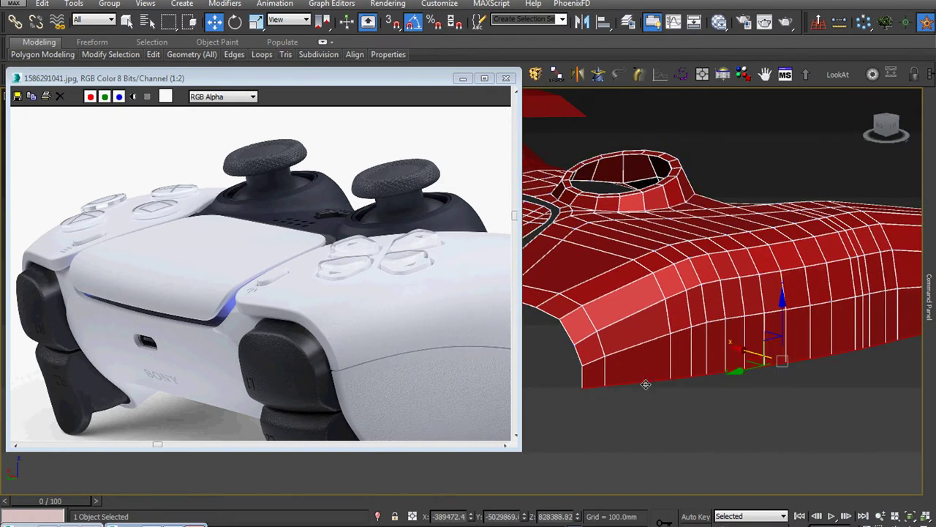
scroll(261, 274, up, 1)
scroll(258, 270, down, 2)
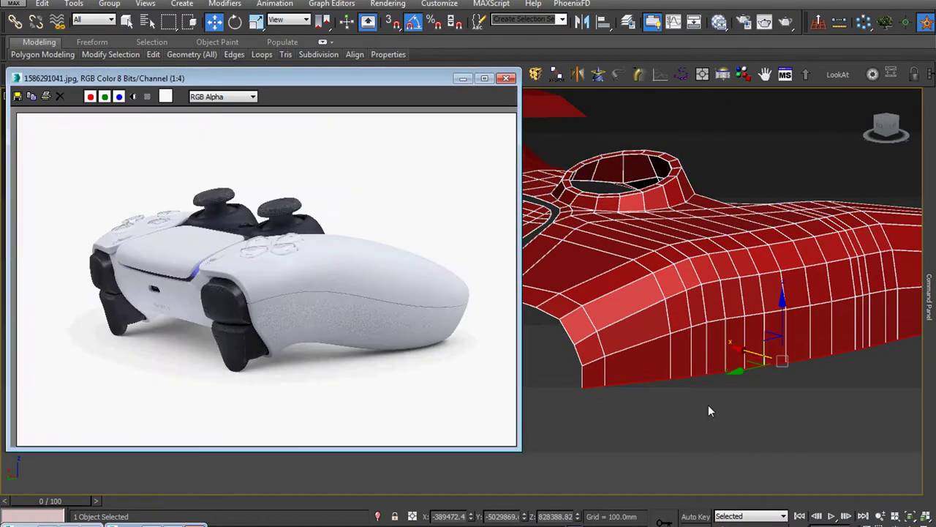
scroll(243, 350, up, 1)
scroll(245, 353, down, 1)
mouse_move(746, 371)
alt+middle_down()
mouse_move(752, 410)
mouse_move(731, 422)
mouse_move(761, 373)
mouse_move(755, 390)
mouse_move(655, 418)
mouse_move(715, 390)
alt+middle_up()
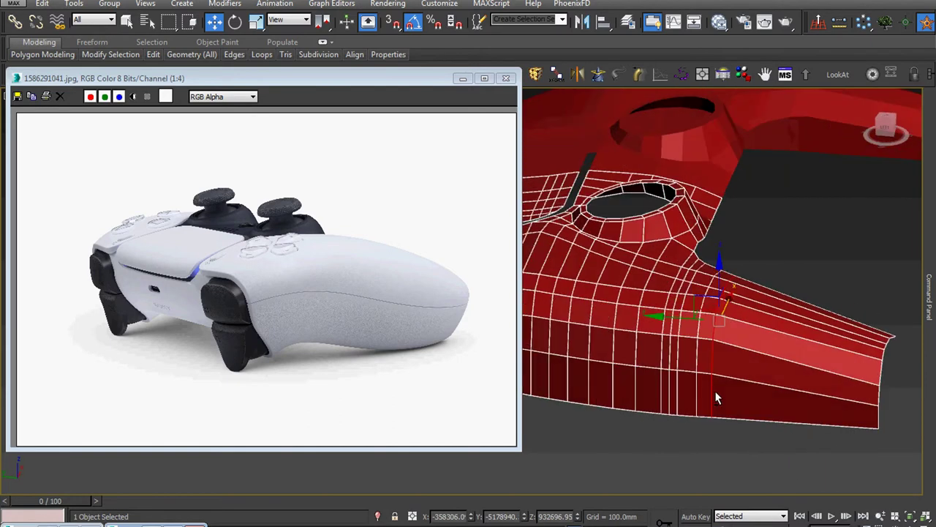
alt+middle_drag(633, 422, 657, 385)
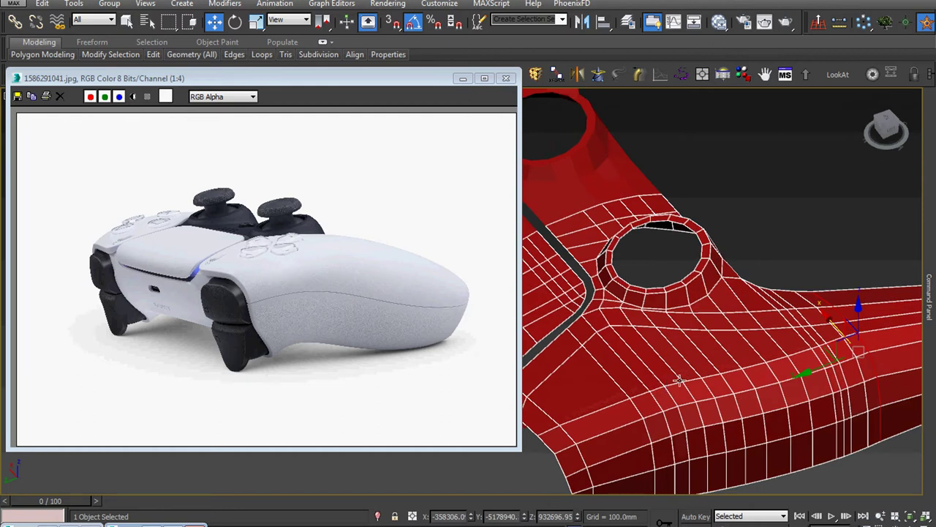
key(t)
scroll(679, 380, down, 3)
scroll(679, 381, down, 5)
Restore the Screenshot_1-21.jpg front-view reference beside the top view of the shell
scroll(677, 373, down, 1)
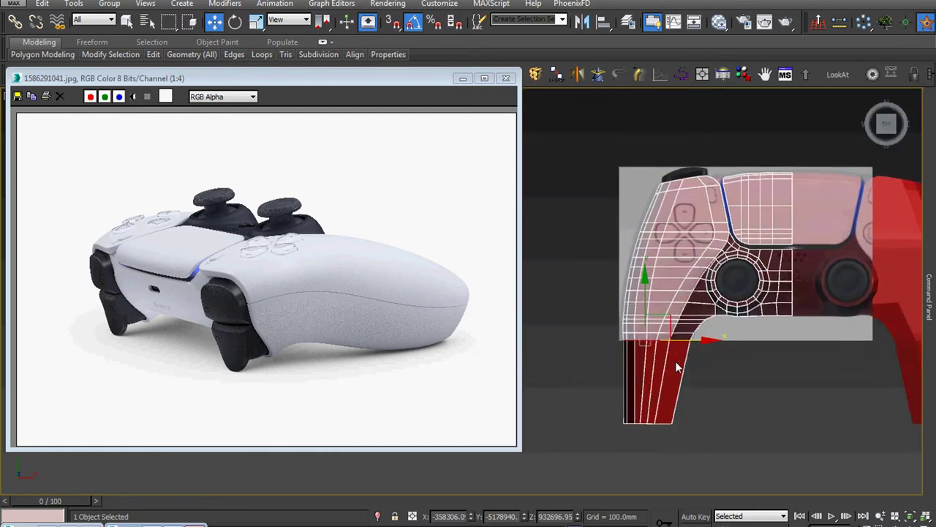
middle_drag(708, 369, 718, 394)
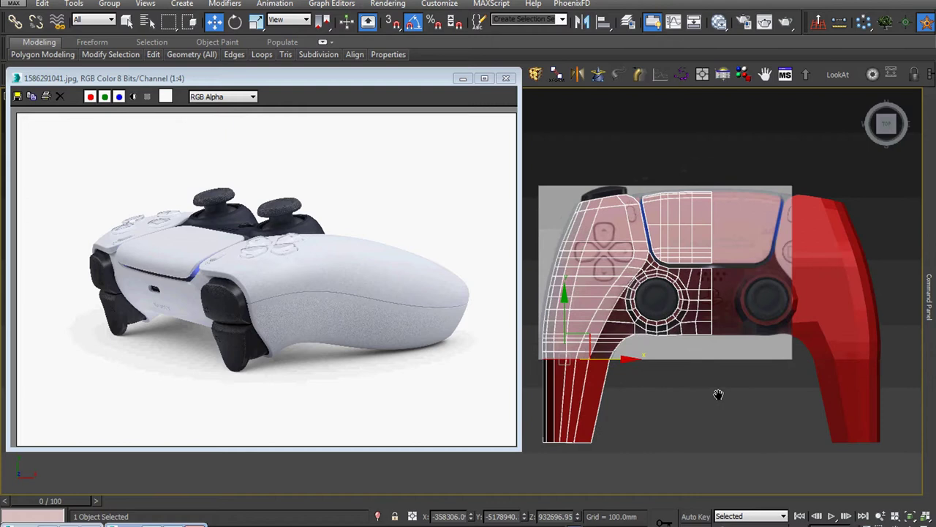
drag(418, 78, 412, 189)
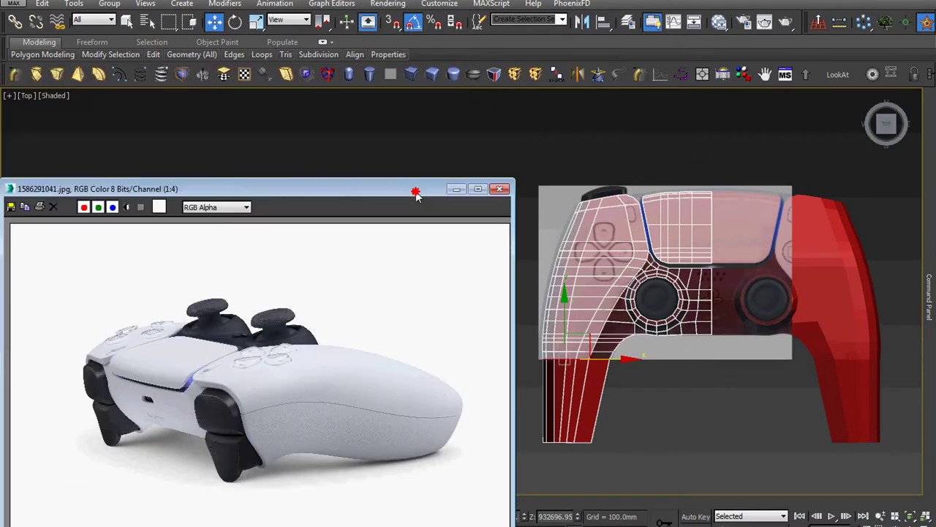
drag(332, 190, 321, 37)
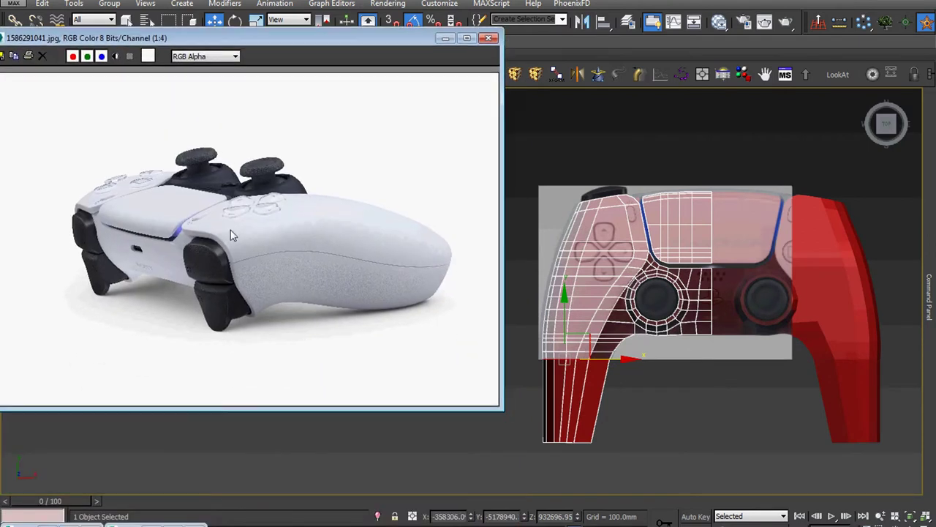
click(157, 523)
click(140, 435)
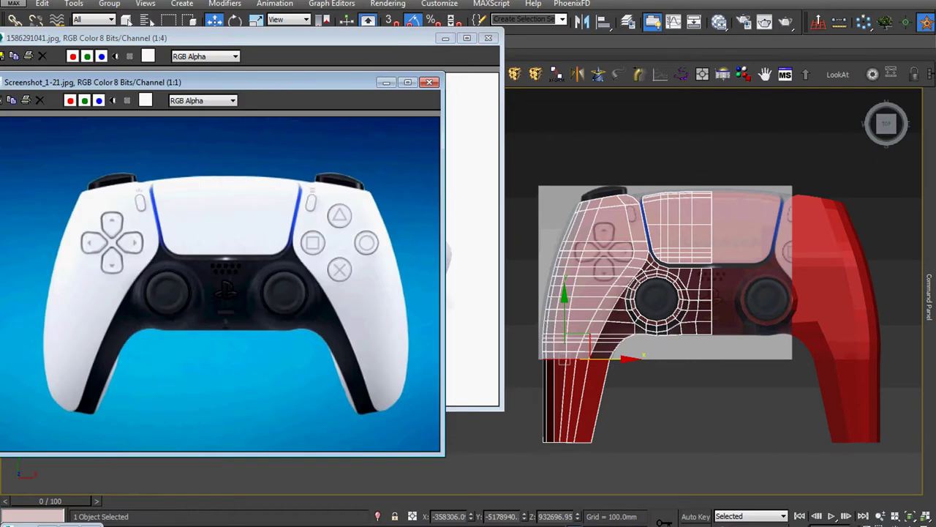
scroll(656, 368, up, 2)
scroll(637, 372, up, 2)
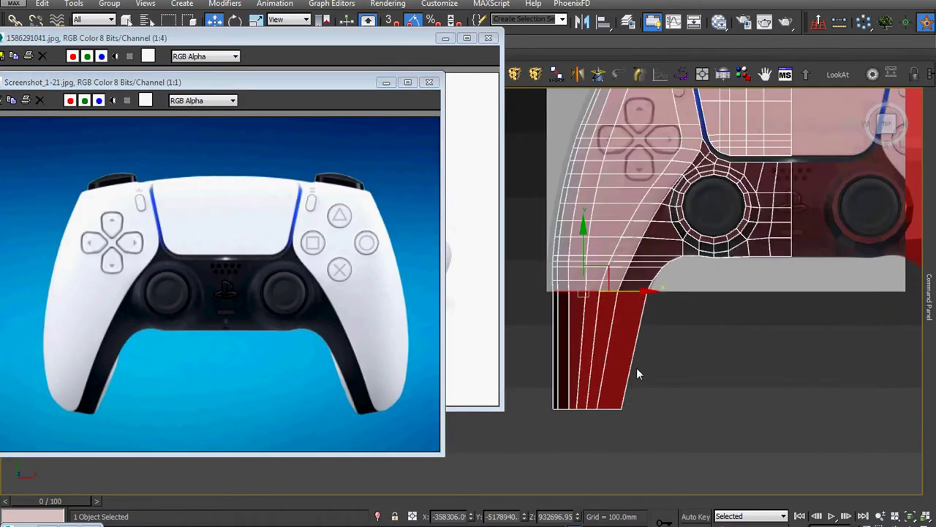
scroll(621, 394, up, 2)
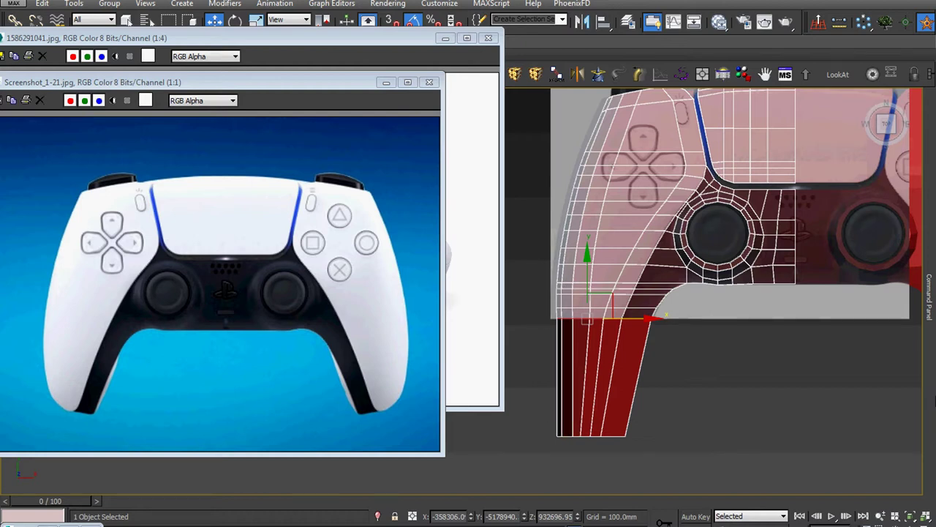
Select the grip strip's bottom row of vertices and pull them down to lengthen it
click(847, 162)
scroll(663, 393, up, 2)
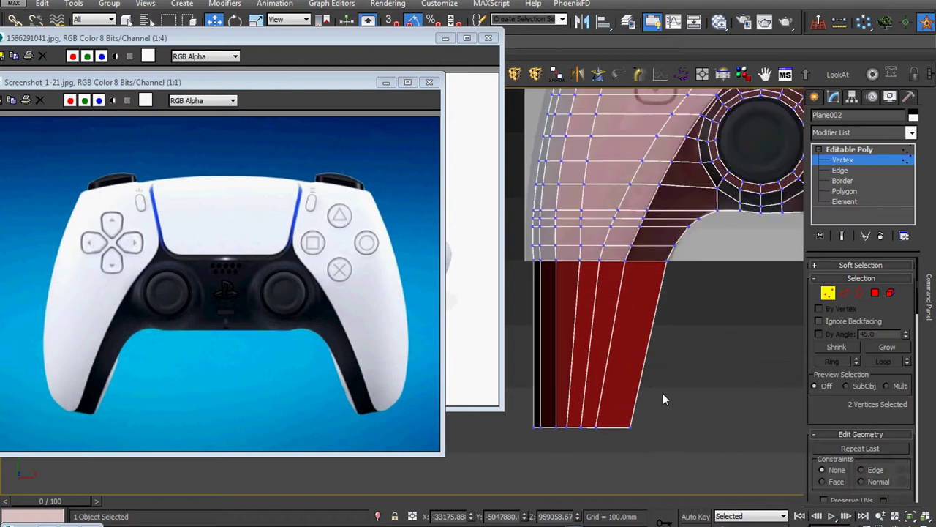
scroll(658, 384, up, 2)
scroll(637, 388, up, 2)
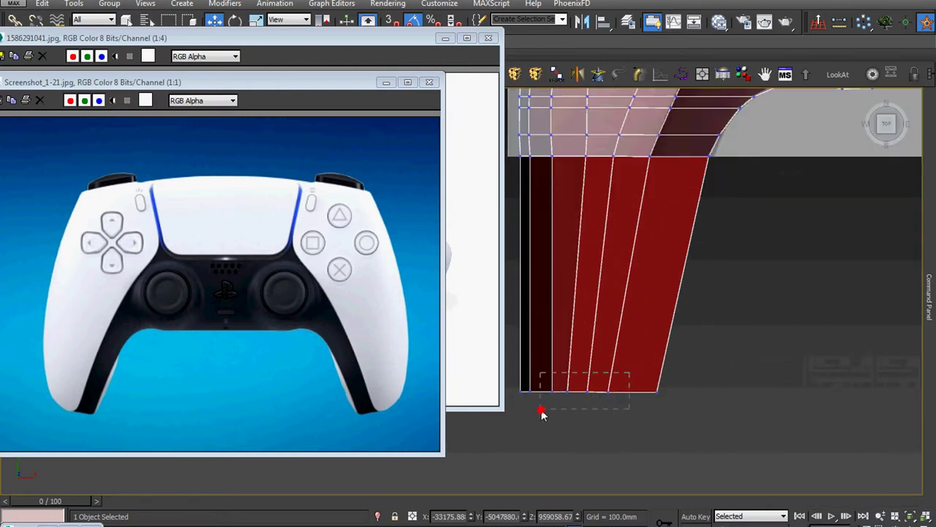
drag(541, 411, 540, 409)
drag(578, 337, 580, 369)
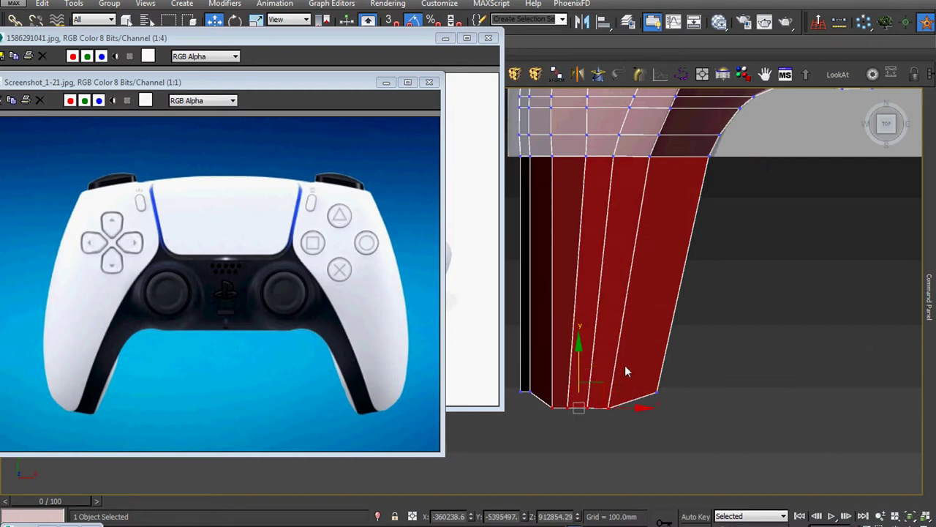
Reshape the strip's bottom corners: pull the right corner vertex down, adjust the left one
click(657, 392)
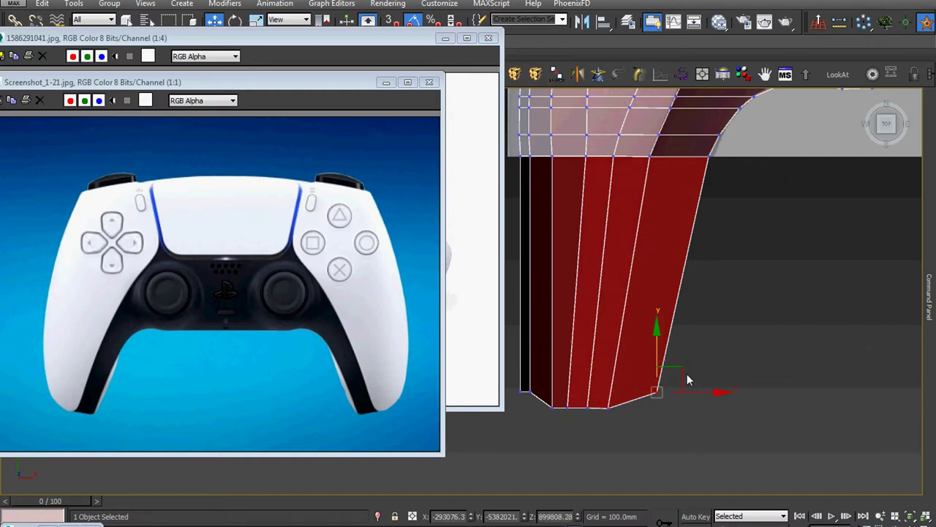
drag(682, 376, 677, 395)
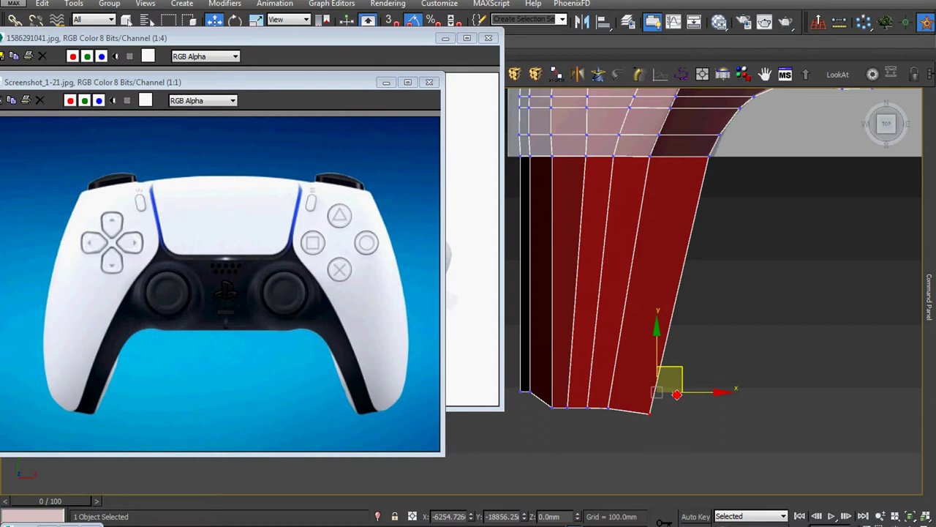
scroll(541, 409, up, 1)
scroll(552, 411, up, 2)
click(548, 397)
drag(548, 355, 548, 325)
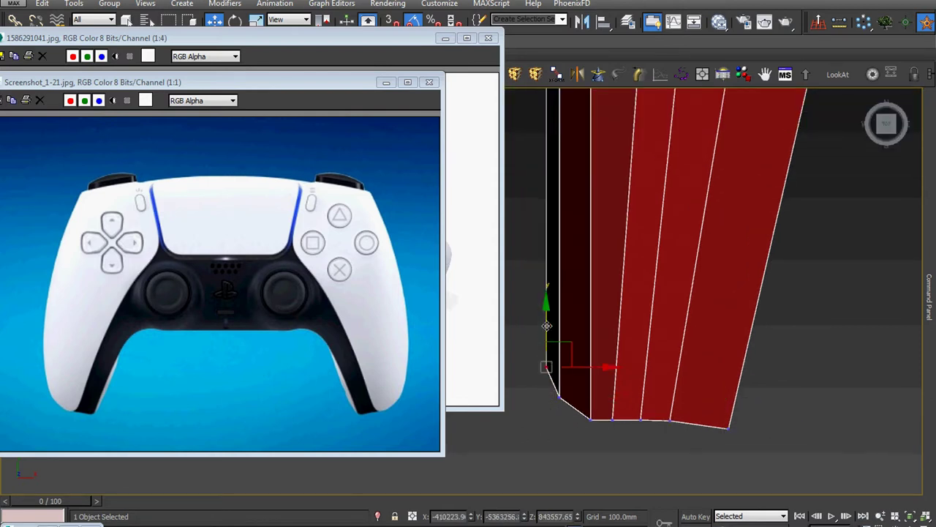
drag(548, 362, 550, 349)
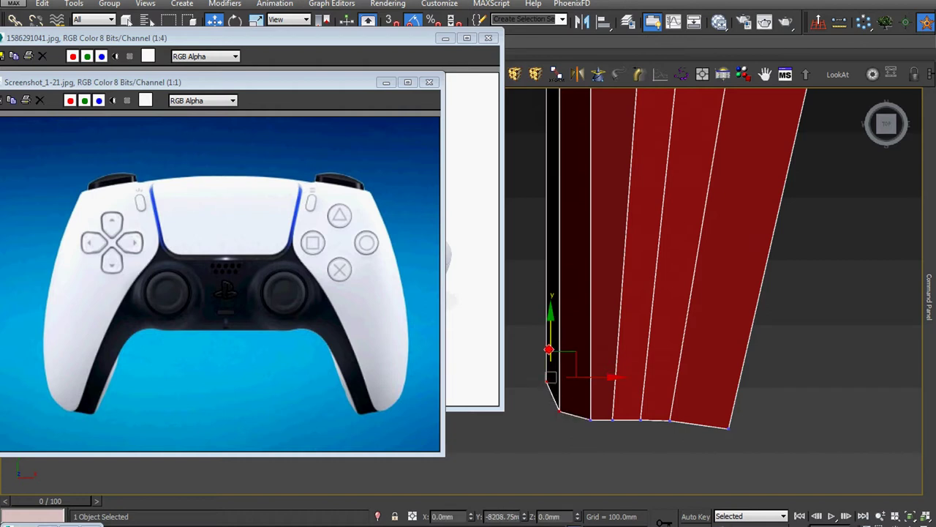
key(ctrl+z)
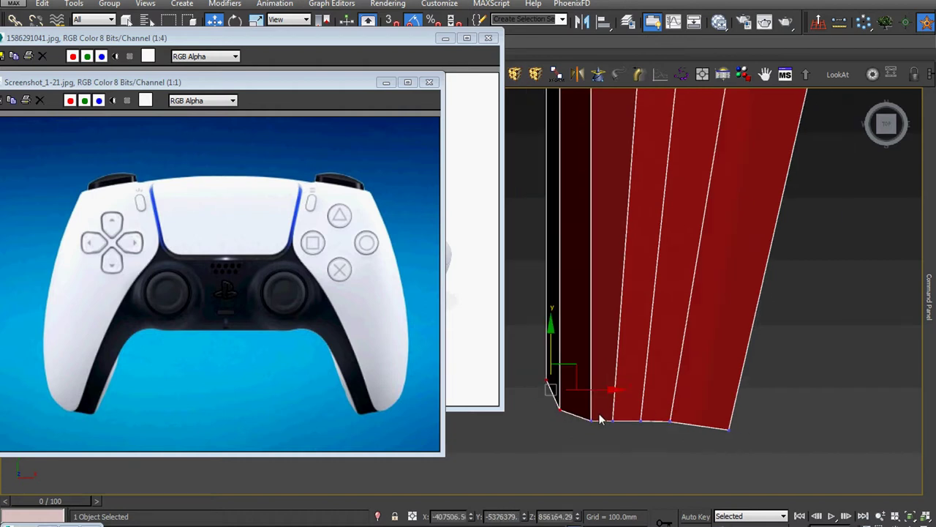
drag(518, 444, 597, 375)
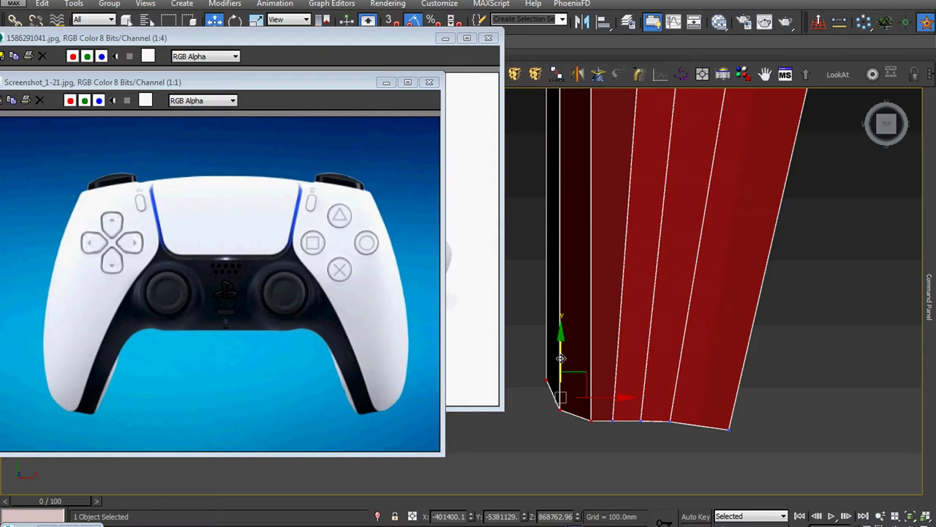
Zoom and pan to inspect the upper mesh vertices and the left thumbstick area
scroll(574, 362, down, 2)
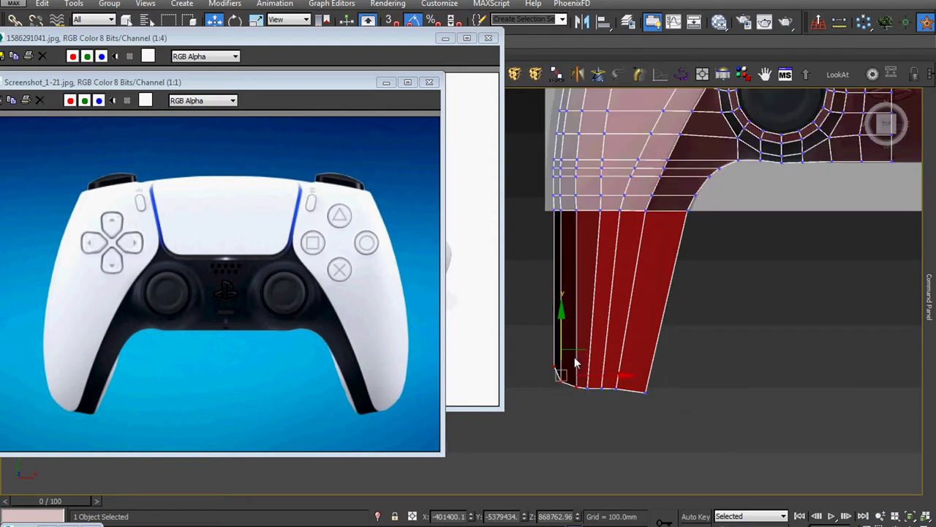
middle_drag(575, 363, 578, 395)
scroll(578, 307, up, 2)
scroll(570, 287, up, 2)
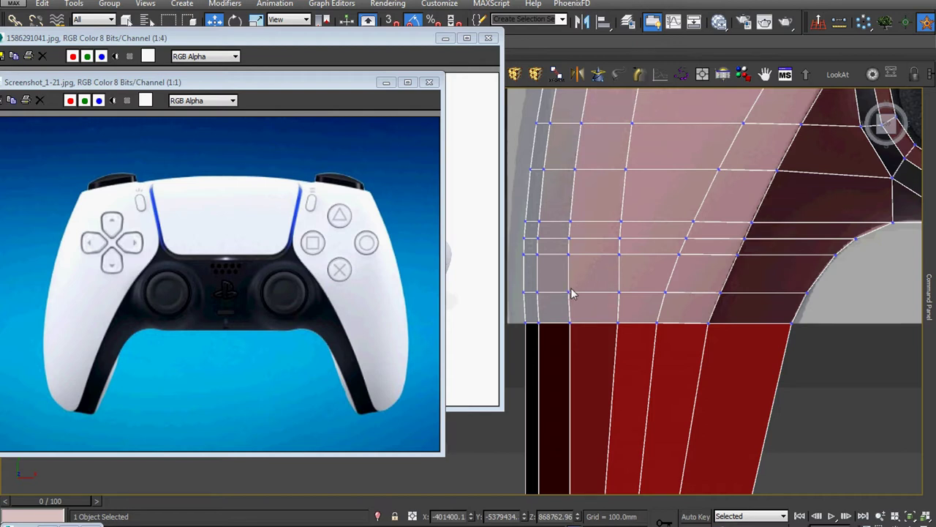
scroll(573, 292, down, 2)
scroll(574, 294, down, 2)
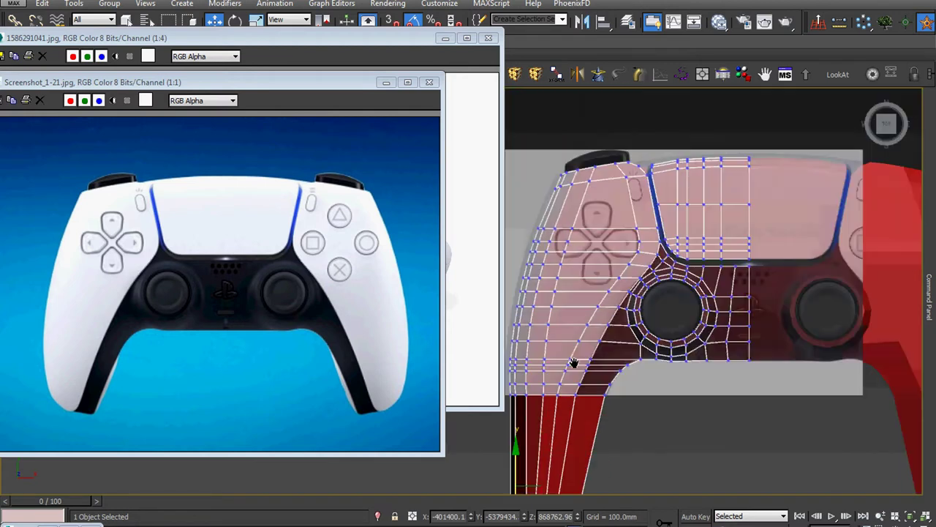
scroll(657, 332, up, 2)
middle_drag(659, 332, 703, 350)
scroll(702, 350, up, 3)
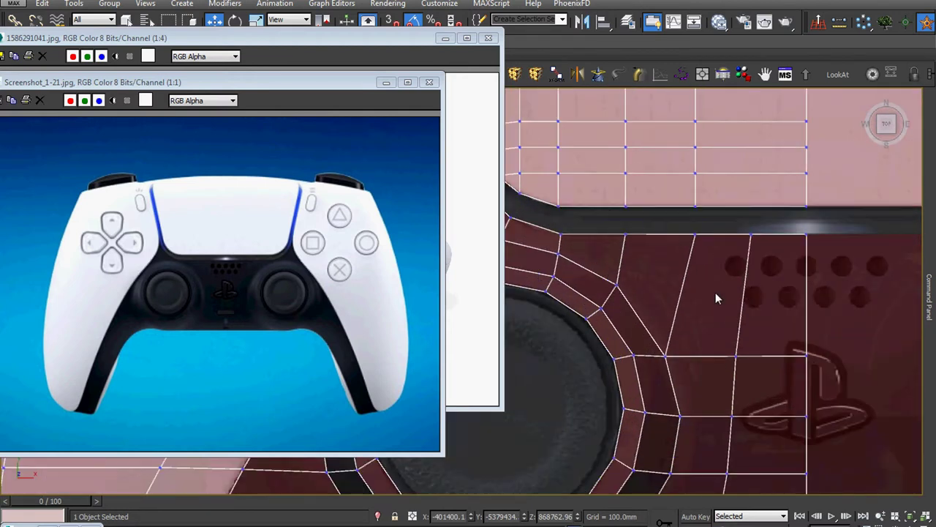
scroll(719, 297, down, 2)
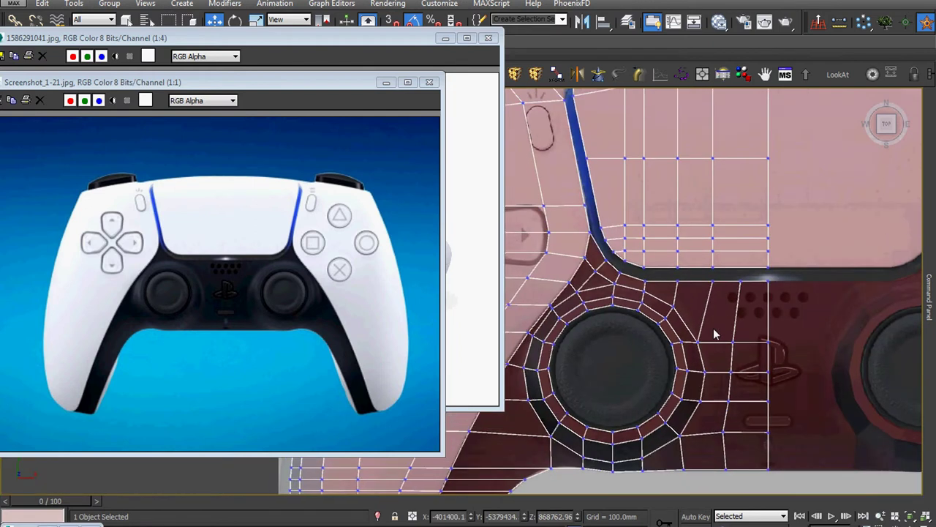
scroll(715, 334, down, 2)
scroll(776, 257, down, 1)
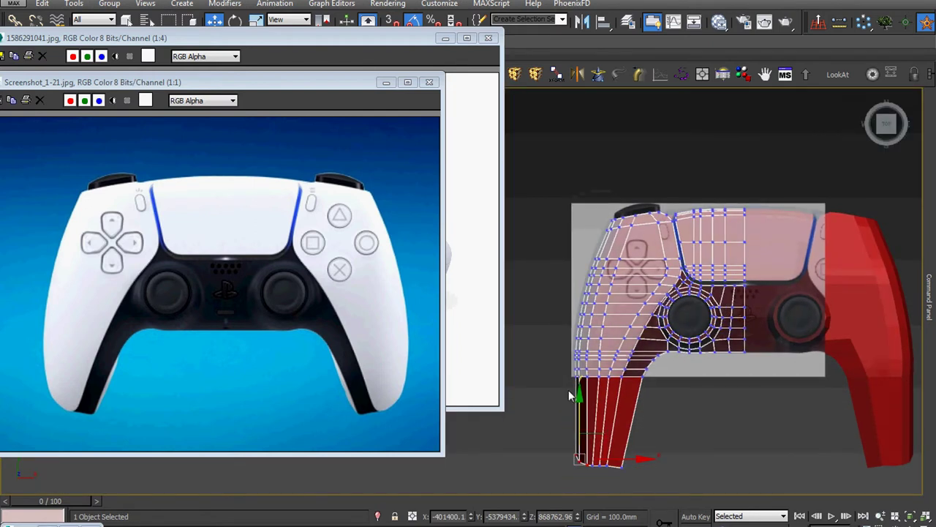
scroll(568, 390, up, 4)
Inspect the thumbstick ring, blue strip and d-pad, then show the editable-poly vertex settings
middle_drag(768, 324, 618, 350)
scroll(684, 278, down, 3)
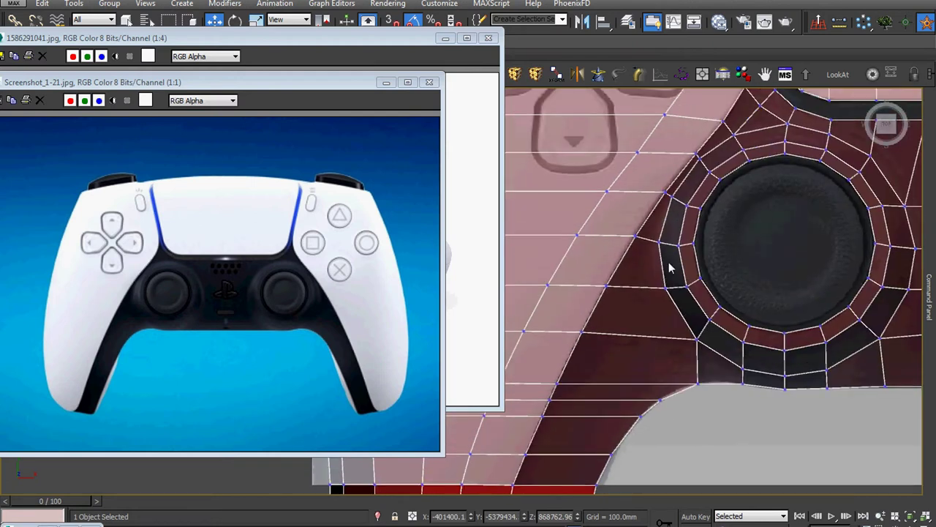
scroll(659, 300, up, 2)
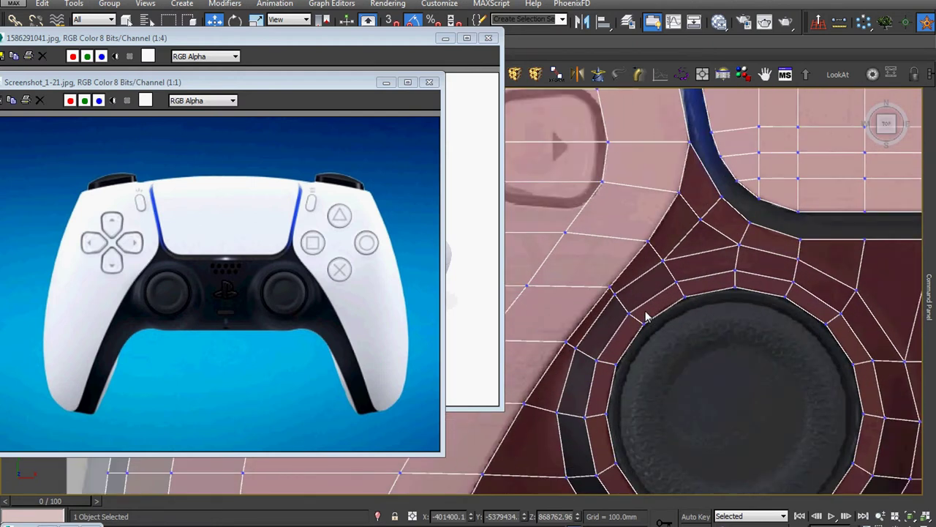
middle_drag(709, 203, 658, 322)
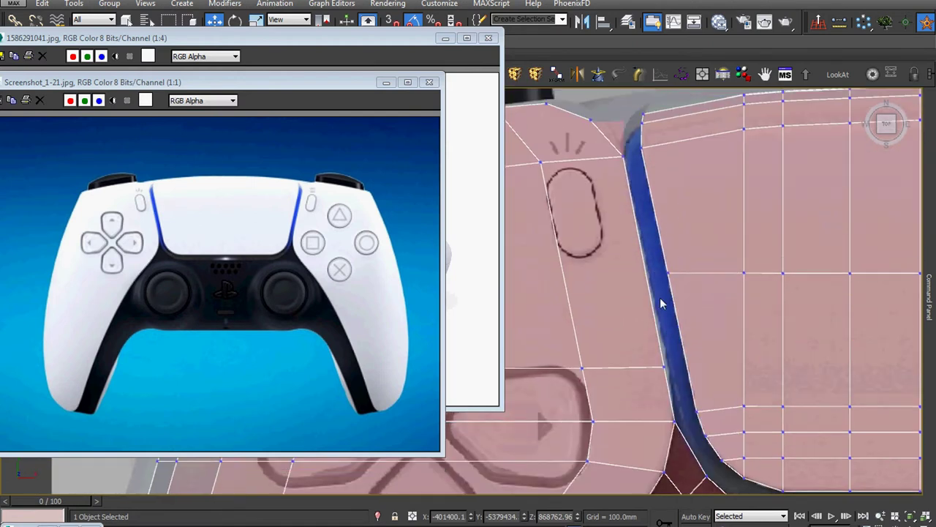
scroll(654, 207, up, 5)
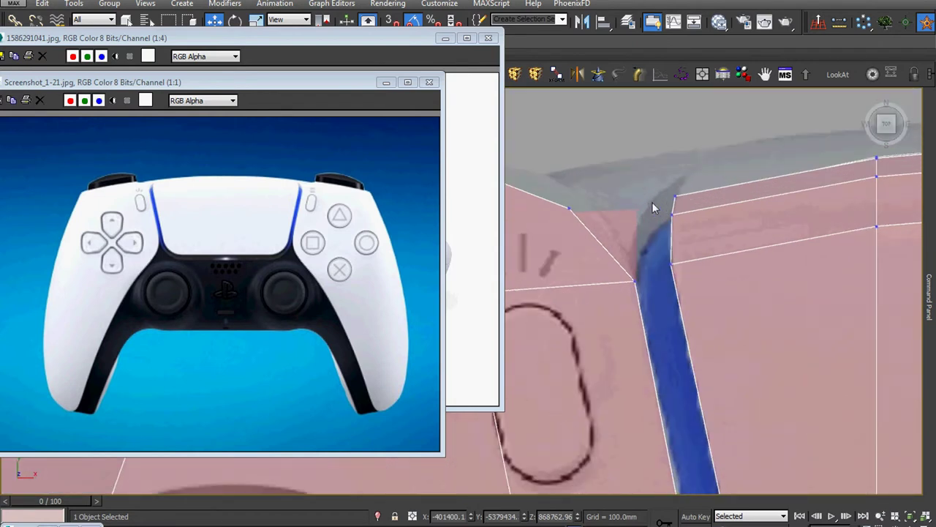
scroll(652, 202, down, 3)
scroll(659, 212, down, 3)
middle_drag(664, 212, 693, 271)
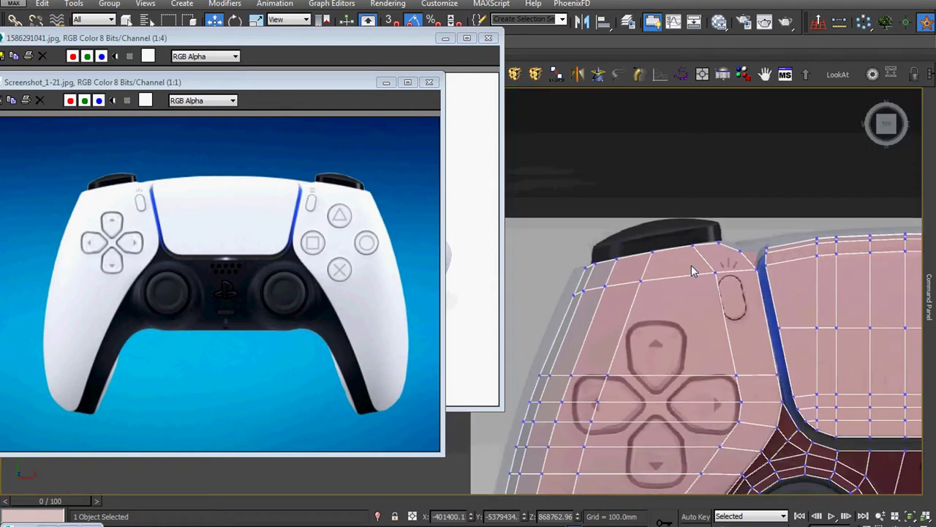
click(929, 296)
In Top view, select two top-left edge vertices and move them slightly up
click(883, 149)
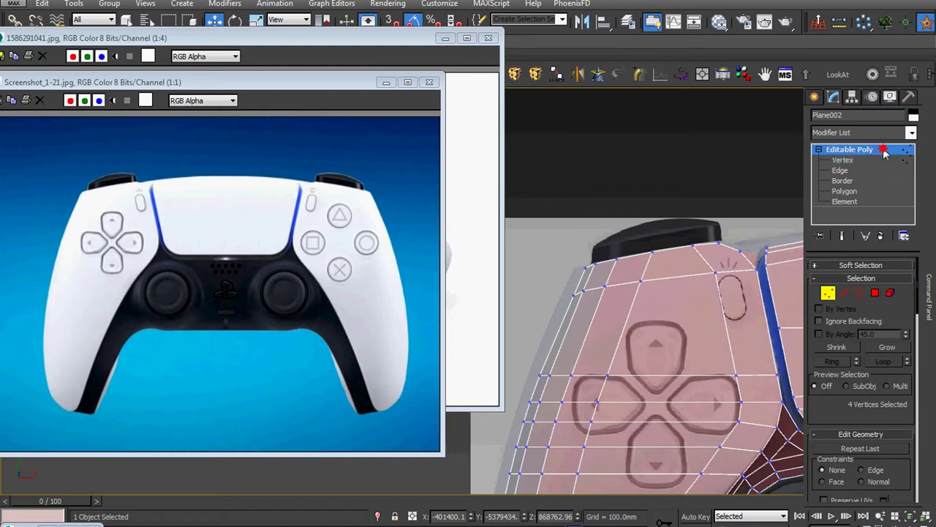
key(t)
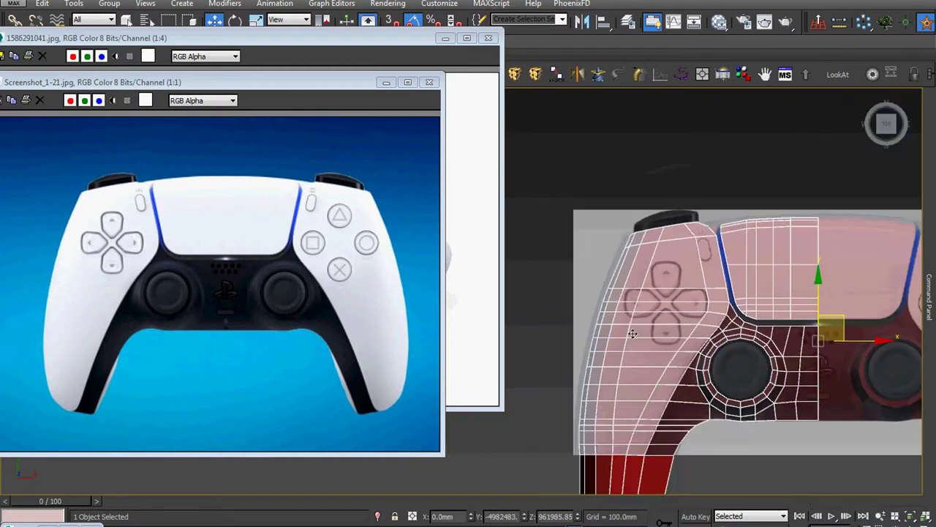
scroll(629, 249, up, 4)
scroll(632, 271, up, 3)
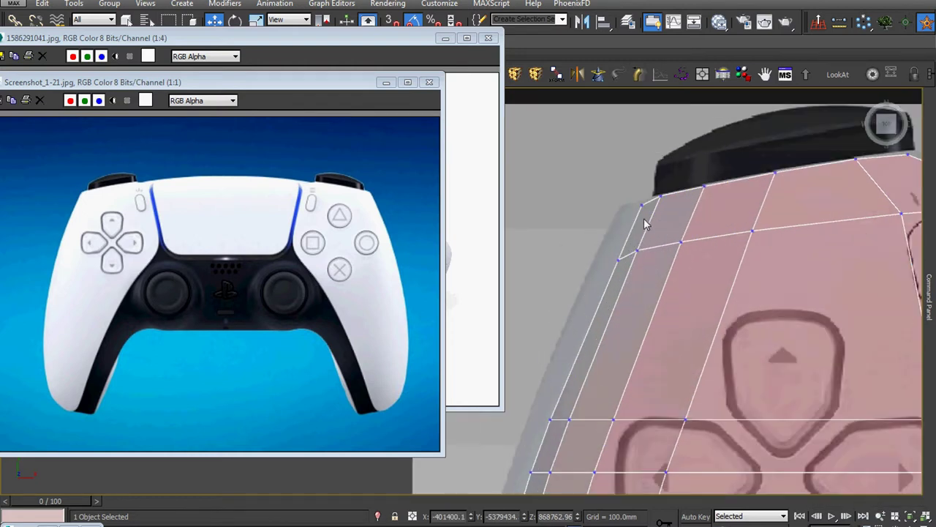
scroll(659, 219, up, 2)
click(641, 191)
ctrl+click(593, 300)
scroll(578, 328, down, 2)
drag(607, 228, 607, 221)
Grow the selection and box-select further vertex rows along the shell's left edge
key(alt+r)
scroll(578, 313, down, 3)
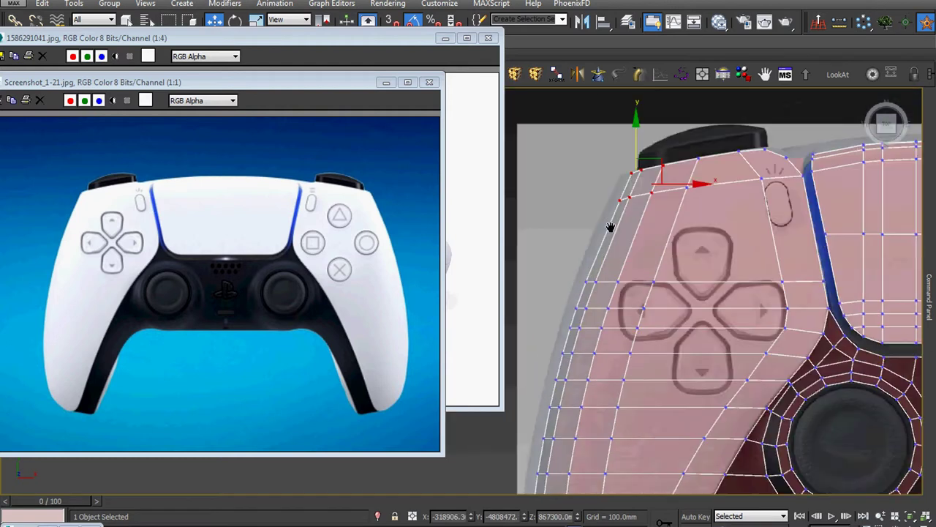
scroll(579, 313, down, 2)
drag(639, 224, 568, 309)
middle_drag(568, 309, 597, 251)
ctrl+drag(615, 224, 638, 197)
ctrl+drag(615, 294, 545, 344)
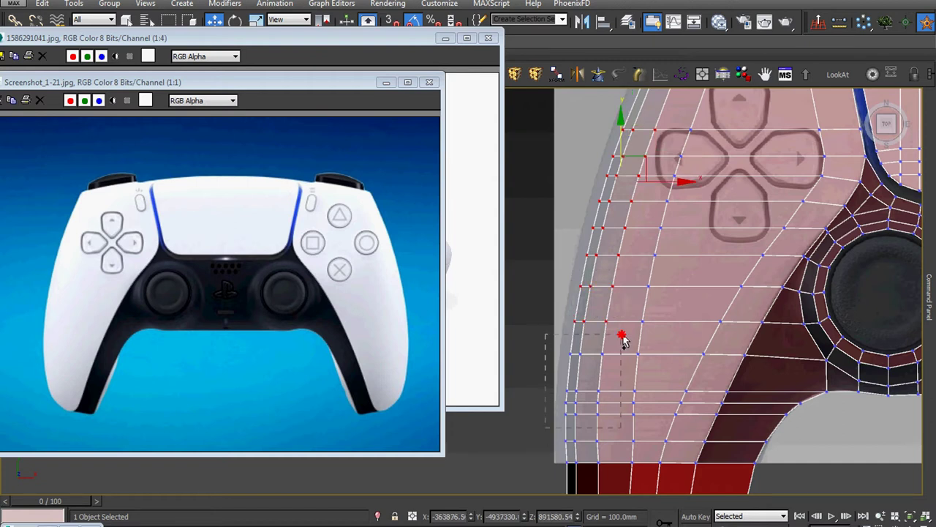
Work down the left side, adding the lower and bottom-left vertex rows to the selection
ctrl+drag(624, 340, 556, 439)
middle_drag(556, 439, 549, 325)
ctrl+drag(534, 383, 606, 271)
scroll(584, 428, down, 3)
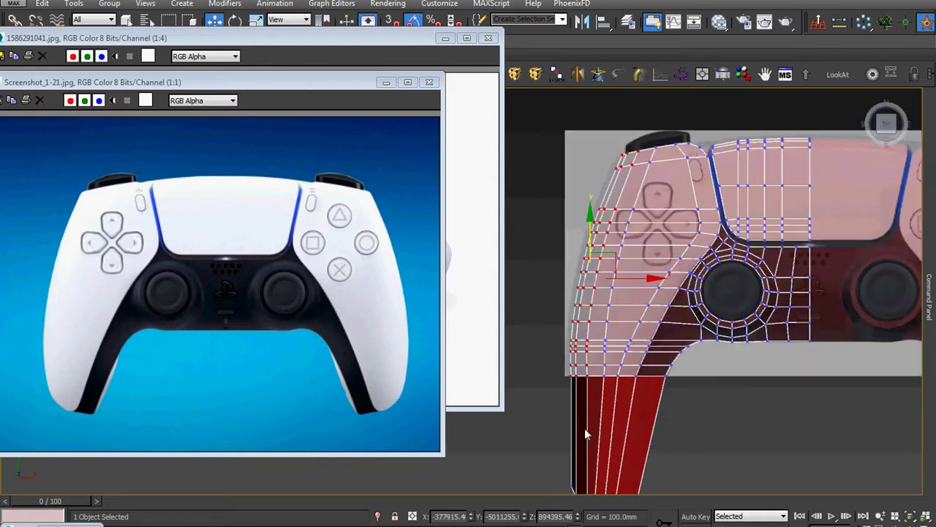
scroll(585, 428, up, 2)
scroll(573, 284, up, 1)
ctrl+drag(584, 336, 536, 386)
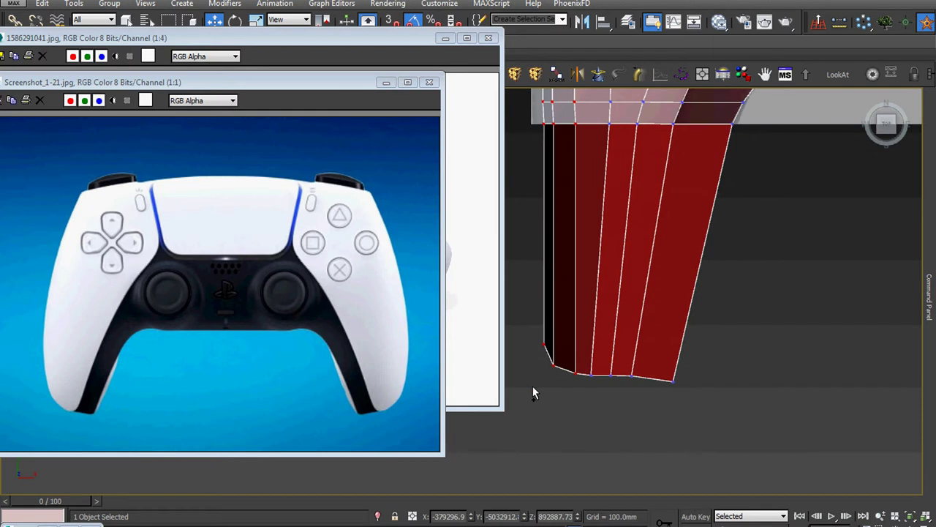
scroll(535, 393, down, 2)
middle_drag(551, 290, 589, 308)
scroll(589, 307, up, 3)
scroll(623, 339, up, 3)
mouse_move(669, 361)
middle_down()
mouse_move(656, 369)
mouse_move(772, 331)
middle_up()
scroll(656, 374, down, 2)
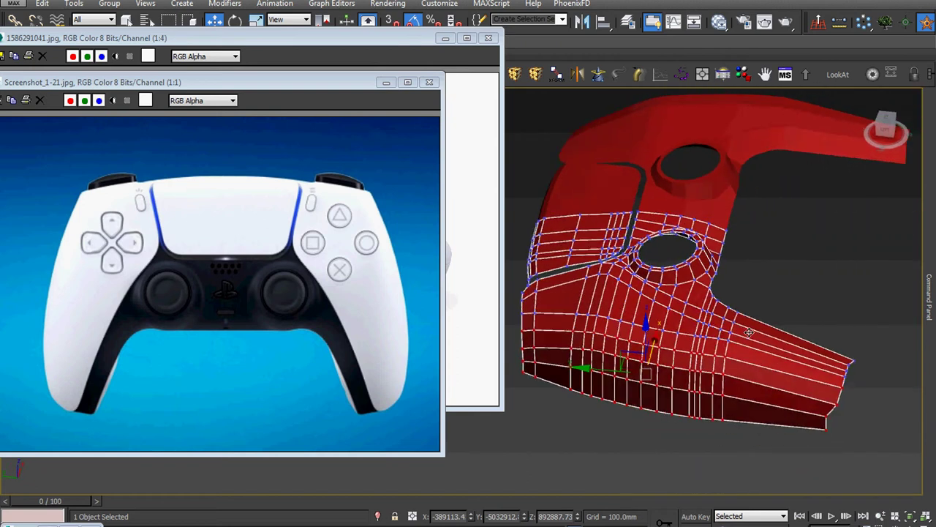
Bring the side-view reference forward and select the shell's bottom open border edge
scroll(696, 359, down, 2)
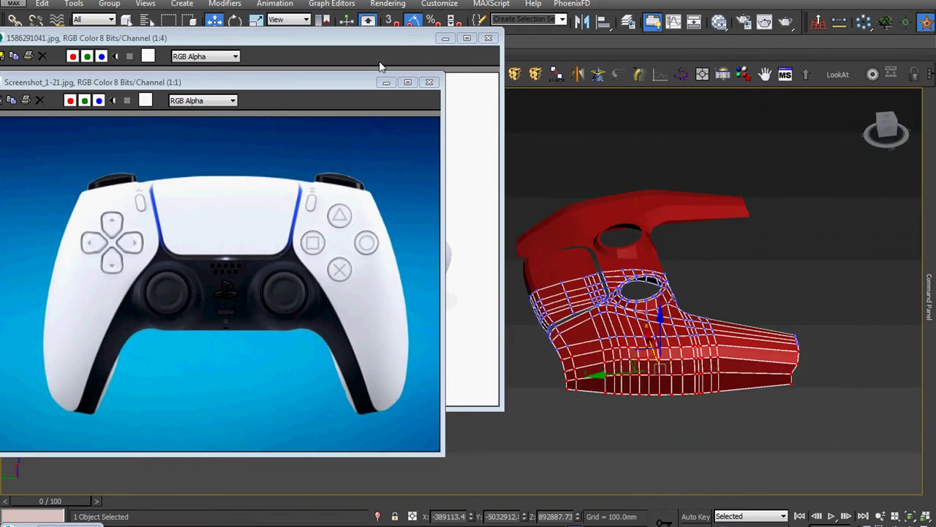
click(381, 41)
alt+middle_drag(549, 317, 637, 368)
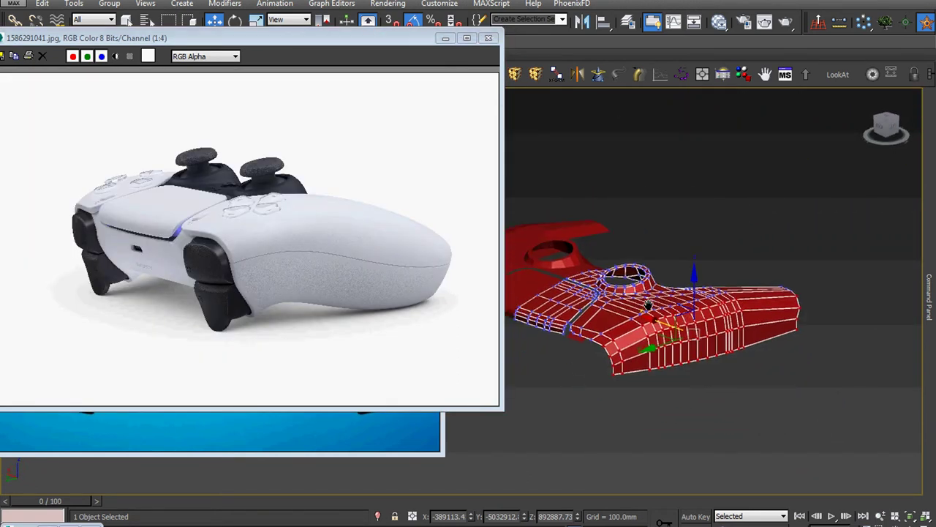
scroll(637, 368, up, 4)
key(x)
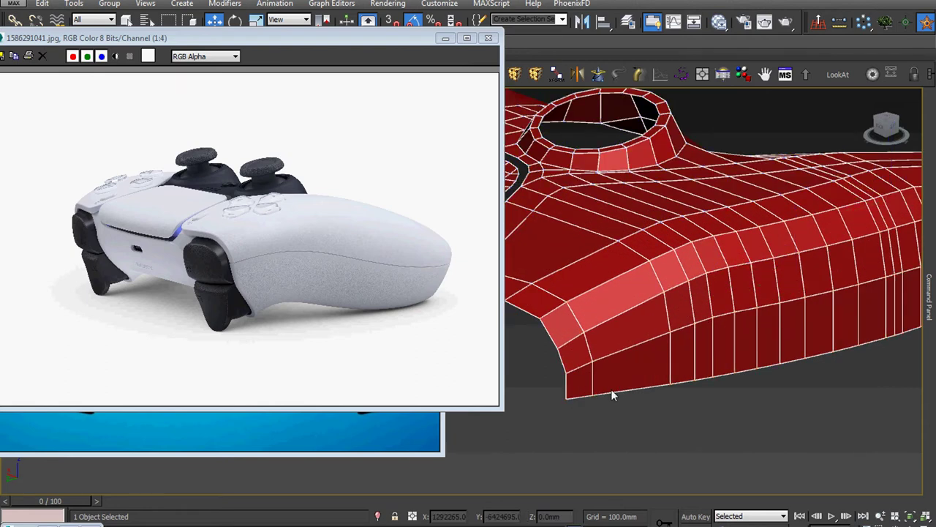
click(613, 393)
Shift-drag the border down into a new row, reshape it, and shift the side edge loop
mouse_move(605, 399)
alt+middle_down()
mouse_move(591, 423)
mouse_move(627, 381)
alt+middle_up()
scroll(591, 422, up, 3)
shift+drag(675, 282, 686, 385)
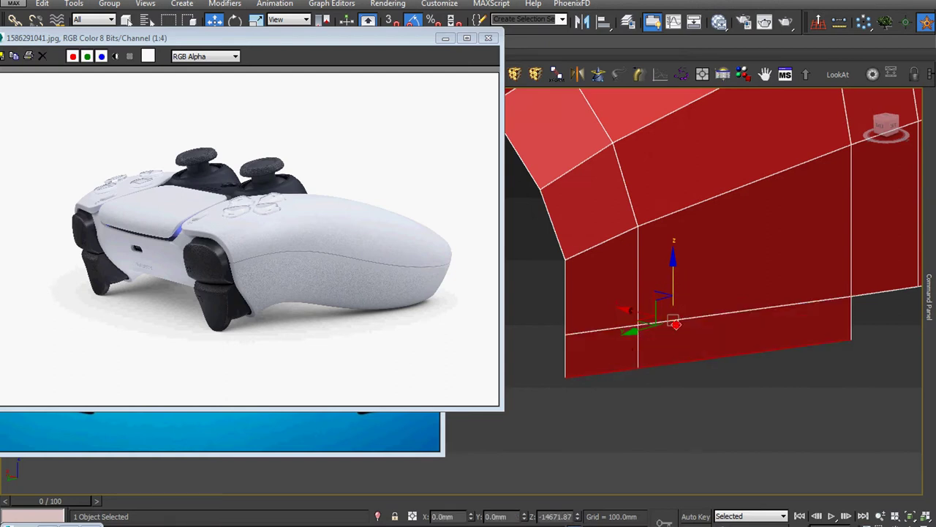
drag(648, 418, 659, 334)
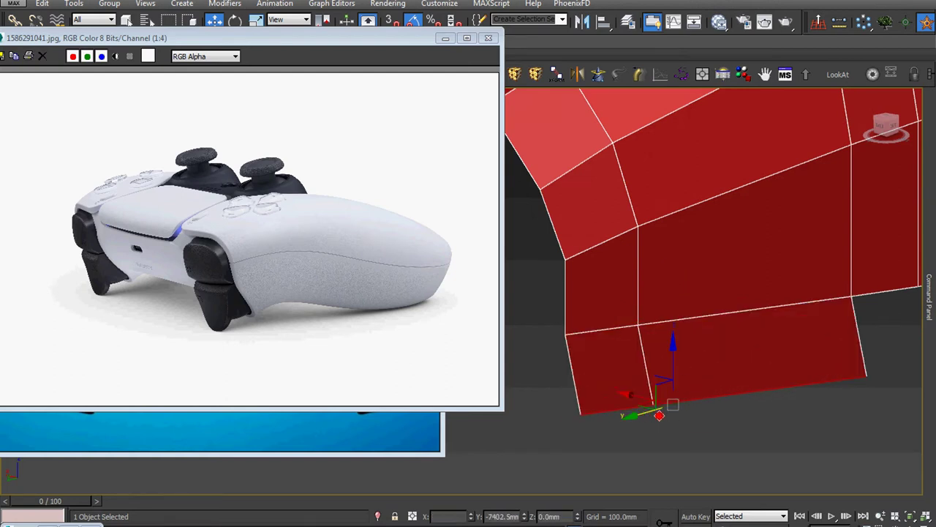
click(665, 320)
drag(648, 334, 663, 336)
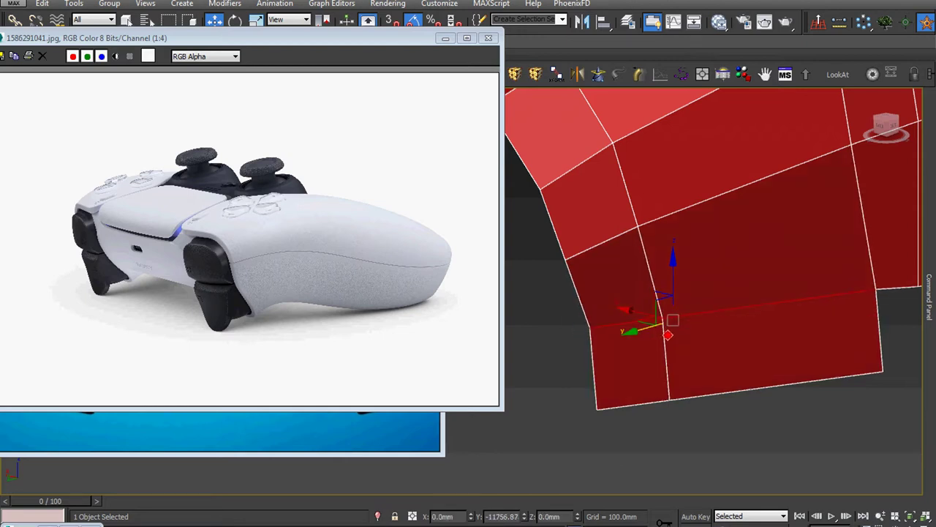
mouse_move(662, 336)
alt+middle_down()
mouse_move(576, 384)
mouse_move(625, 357)
alt+middle_up()
Switch to Top view and rearrange the reference image windows, bringing the side view forward
key(t)
scroll(687, 337, up, 3)
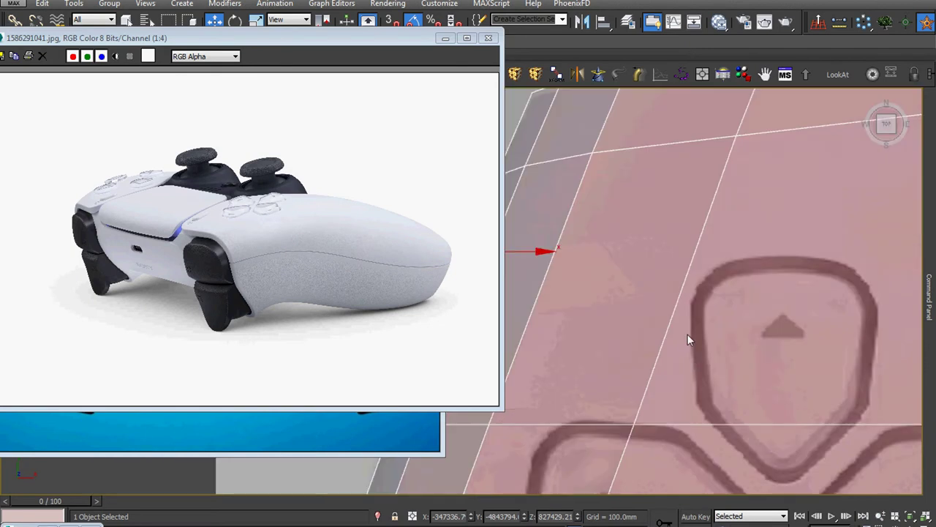
scroll(691, 333, down, 3)
scroll(658, 318, up, 5)
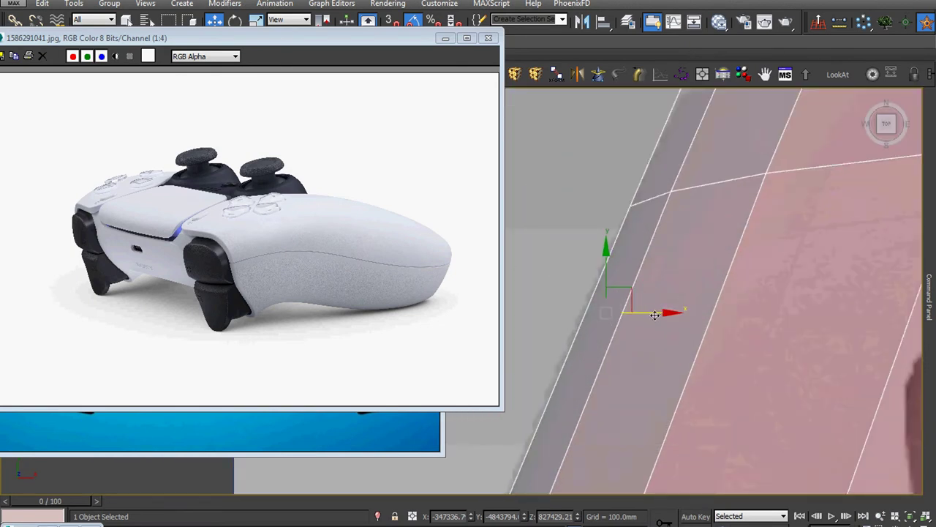
mouse_move(392, 36)
mouse_down()
mouse_move(395, 102)
mouse_move(352, 90)
mouse_up()
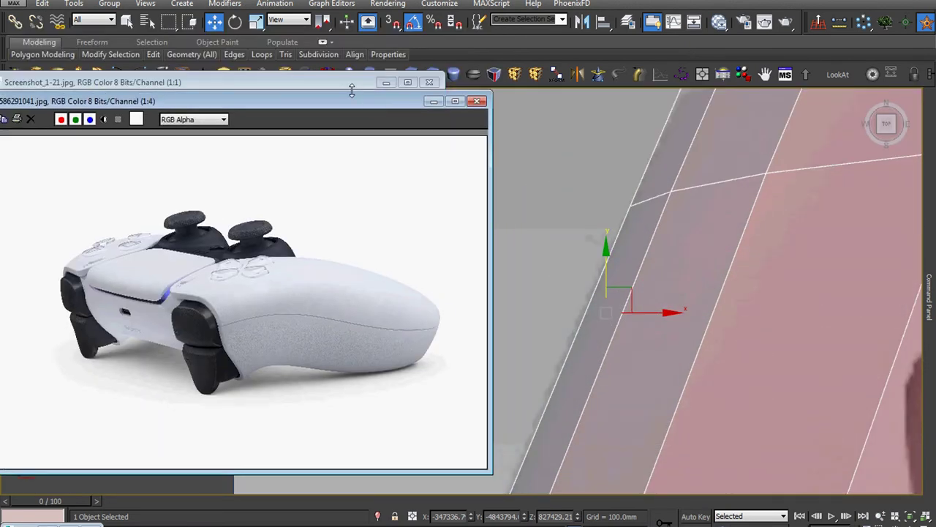
drag(249, 82, 249, 144)
drag(242, 100, 234, 157)
In Wireframe display, move the side edge in XY, then return to Shaded and orbit
click(111, 98)
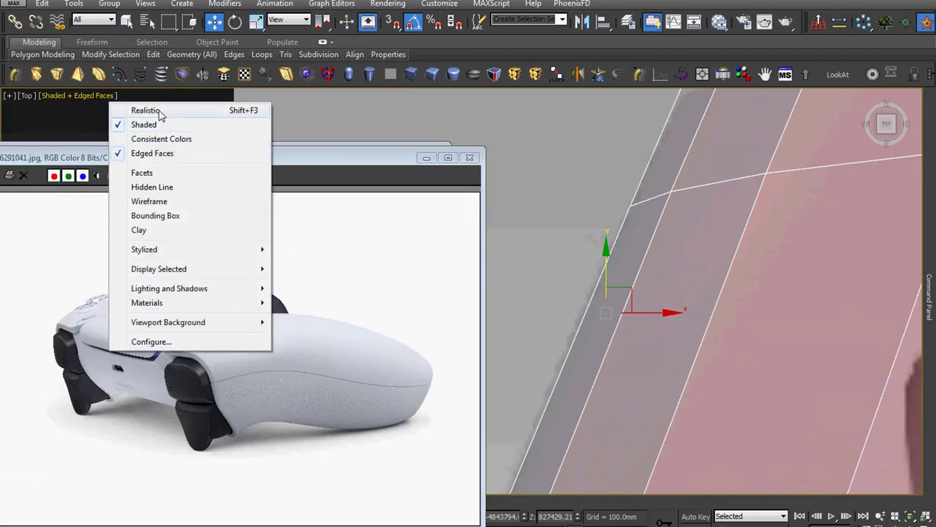
click(180, 201)
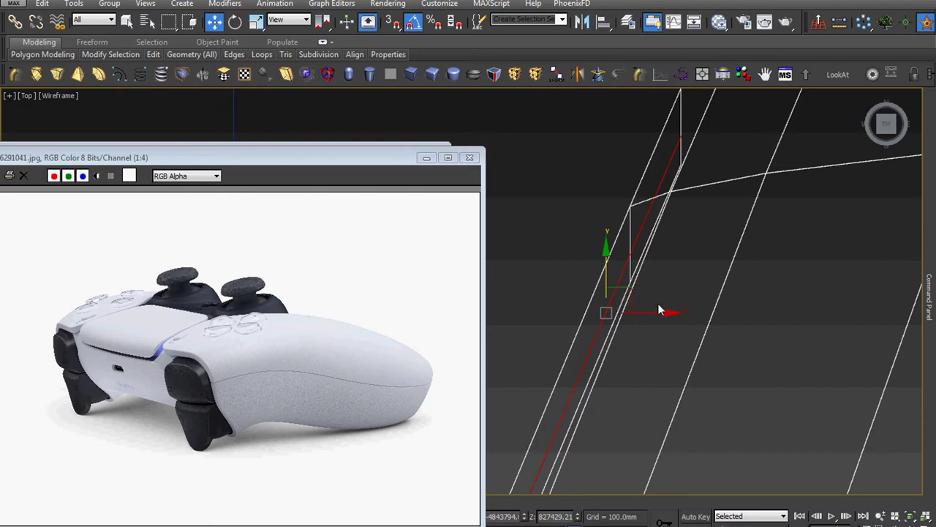
drag(619, 300, 603, 290)
click(70, 96)
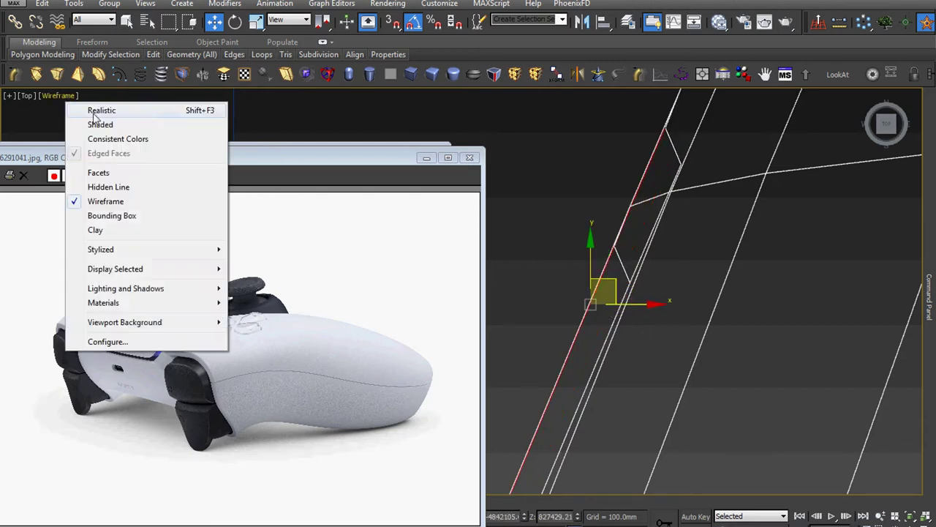
click(96, 124)
mouse_move(648, 274)
alt+middle_down()
mouse_move(614, 336)
mouse_move(742, 247)
mouse_move(715, 276)
mouse_move(745, 275)
alt+middle_up()
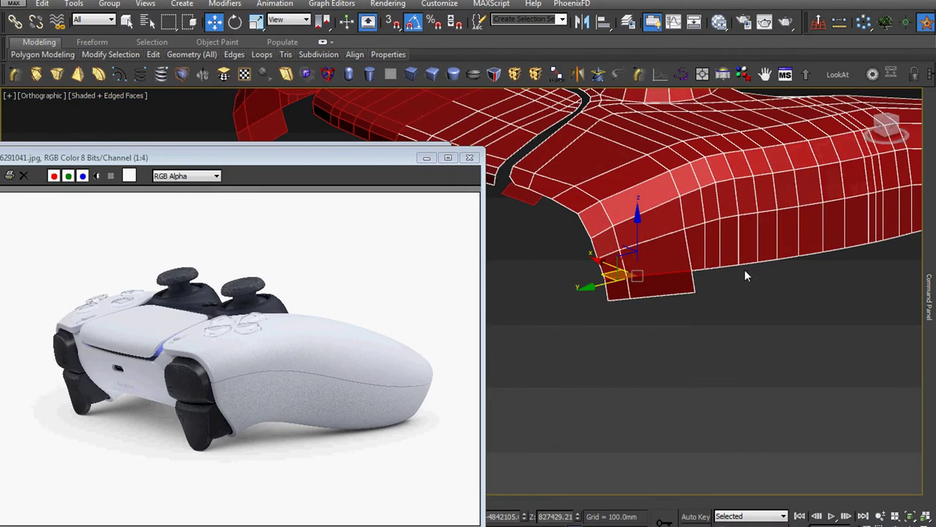
In Vertex mode, select the vertices at the grip's inner and concave corners
mouse_move(661, 270)
alt+middle_down()
mouse_move(646, 253)
mouse_move(600, 247)
mouse_move(601, 308)
mouse_move(599, 300)
alt+middle_up()
scroll(593, 249, up, 2)
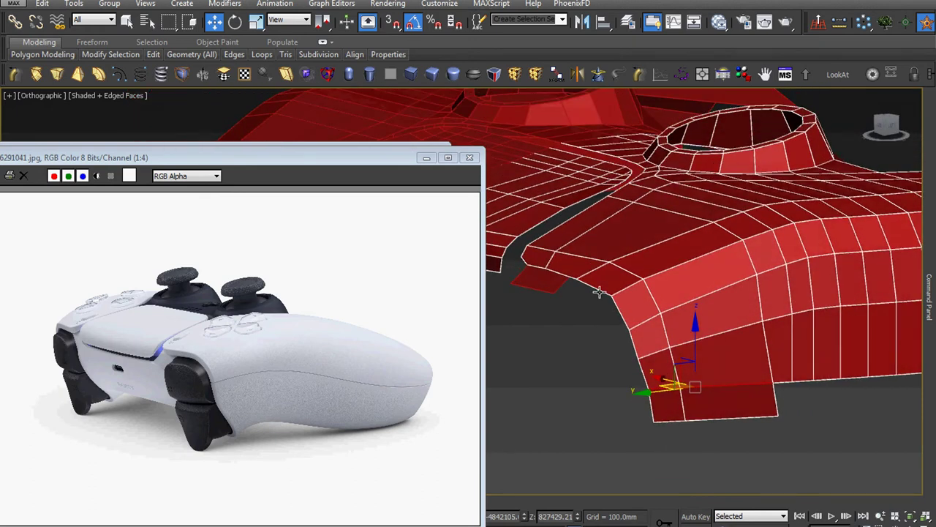
scroll(599, 292, up, 2)
scroll(599, 292, down, 4)
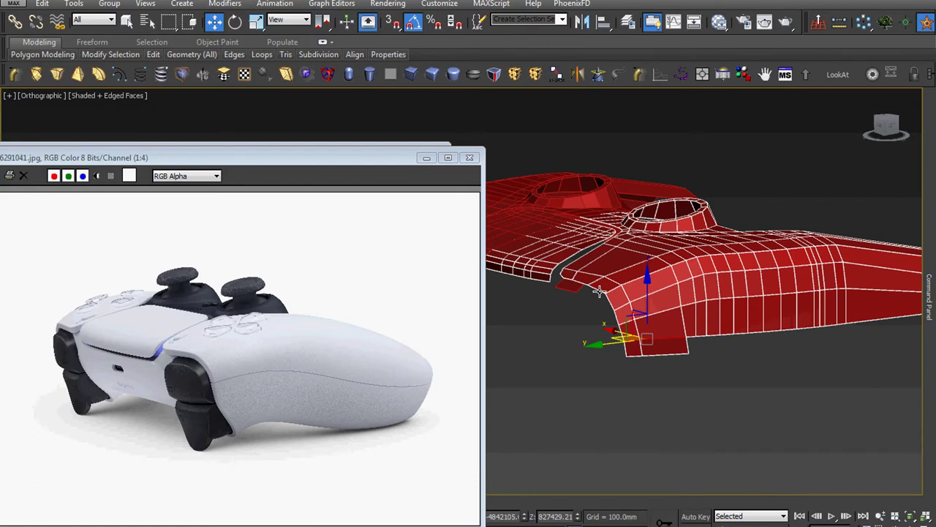
scroll(598, 292, up, 4)
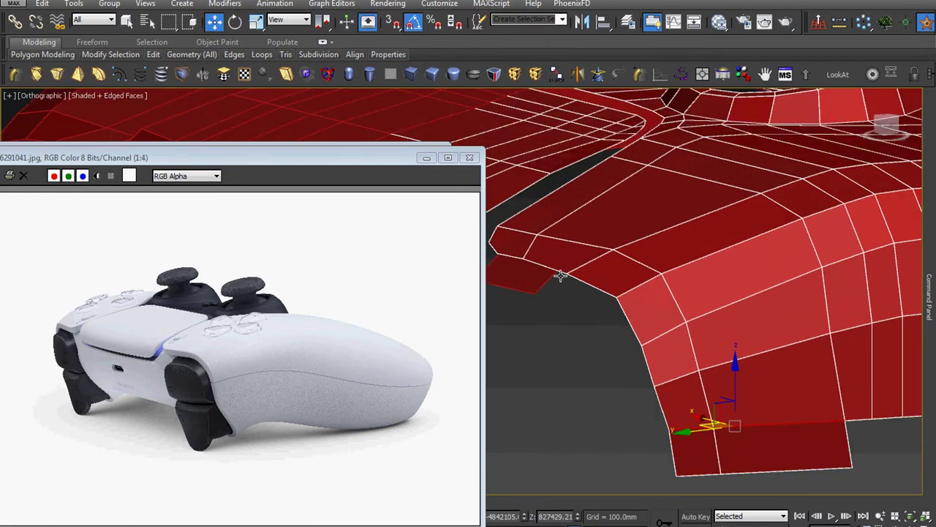
scroll(612, 283, up, 2)
key(1)
click(617, 302)
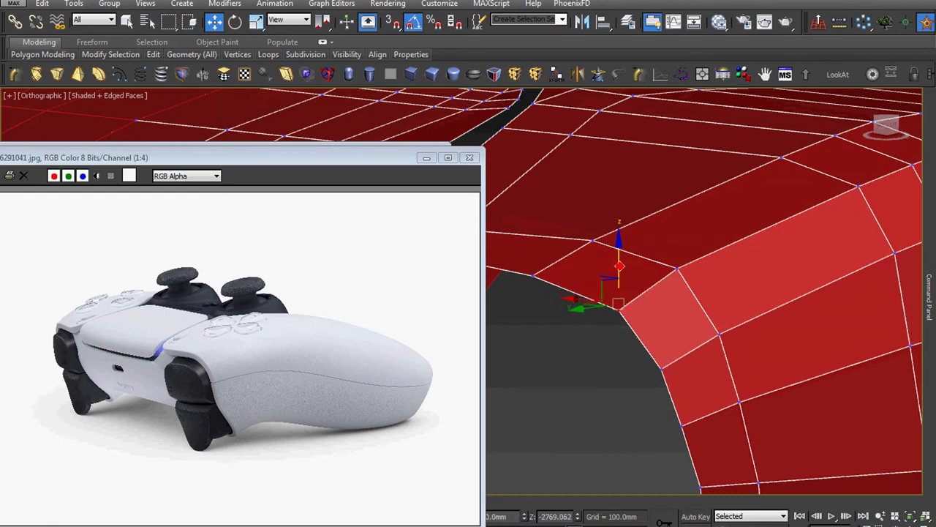
scroll(561, 270, down, 3)
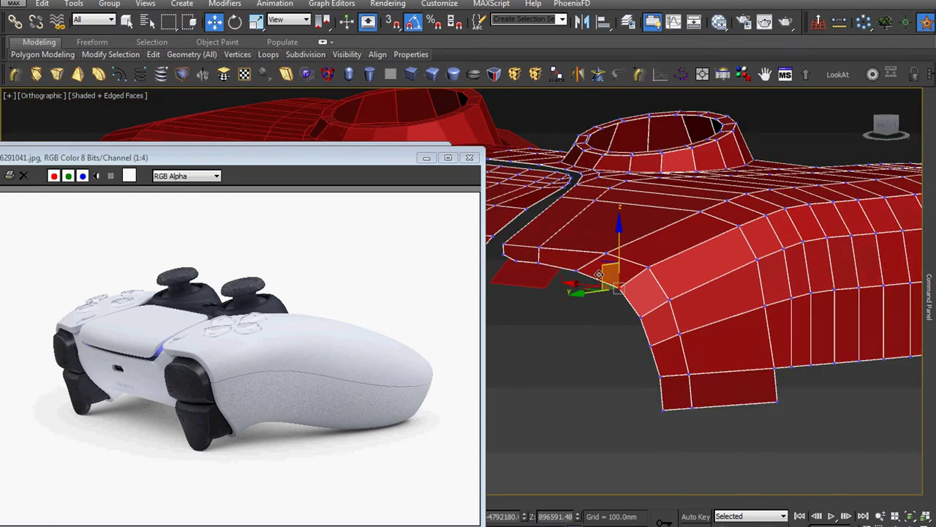
scroll(632, 331, up, 2)
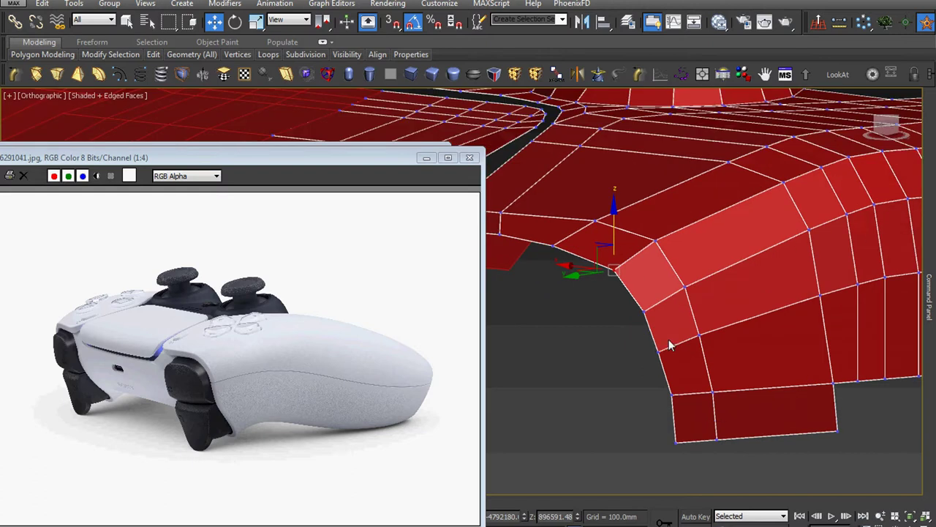
scroll(649, 361, up, 1)
drag(649, 363, 637, 336)
Move the strip's bottom vertices down to lengthen it, then slant and widen its lower face
scroll(650, 362, up, 1)
scroll(665, 356, up, 1)
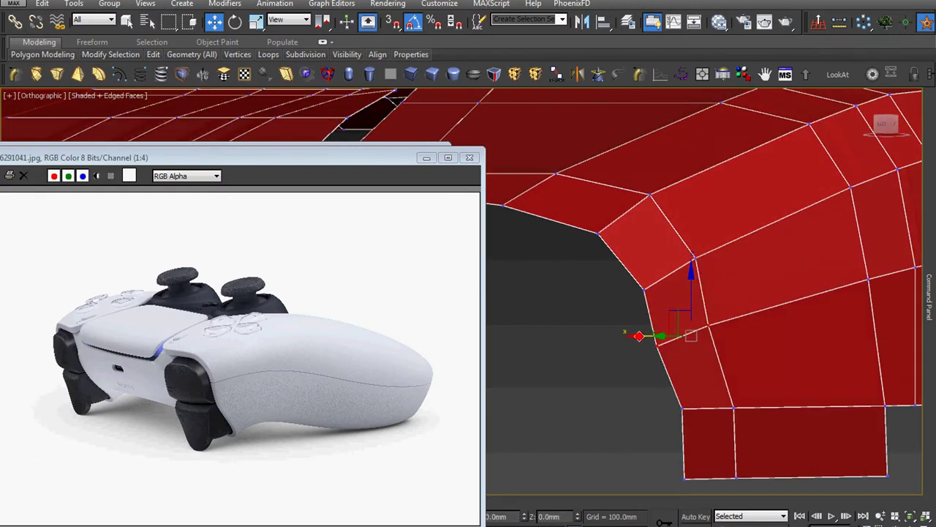
scroll(638, 336, down, 1)
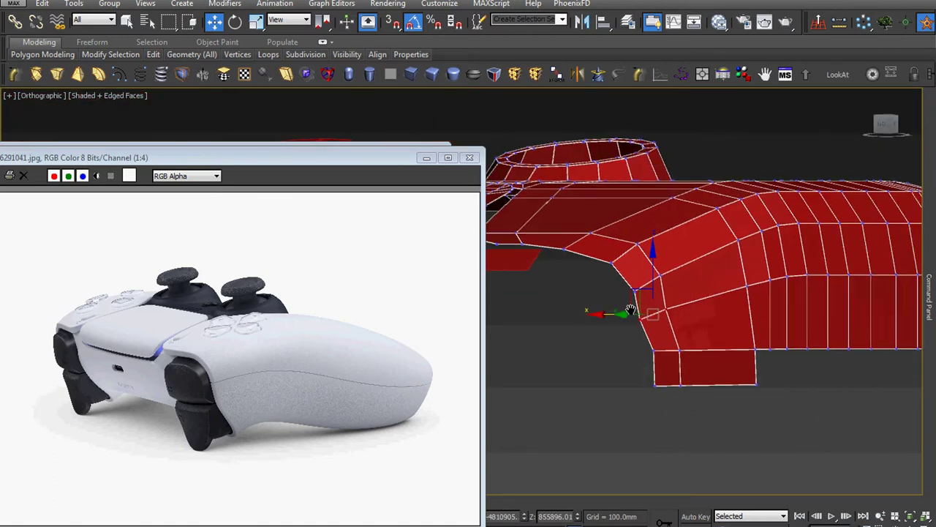
scroll(667, 311, down, 1)
scroll(666, 311, down, 1)
drag(616, 373, 614, 373)
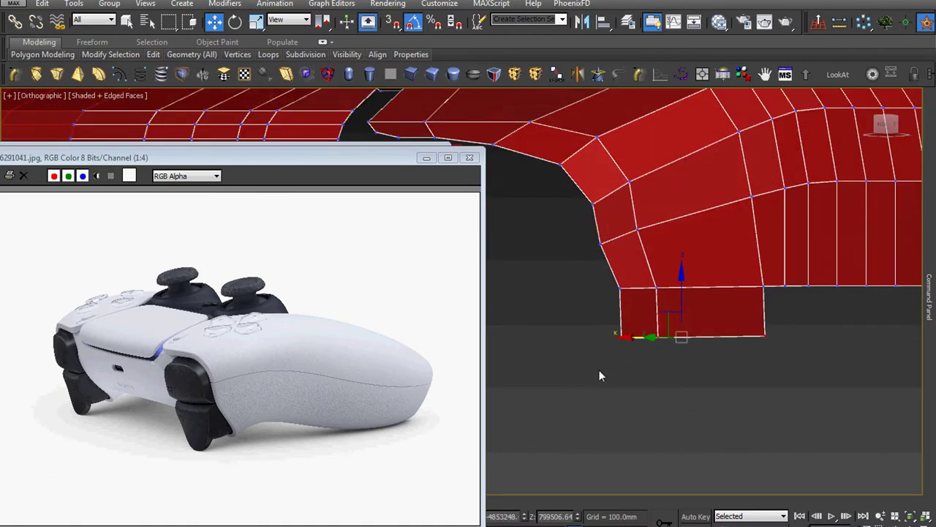
drag(680, 298, 682, 331)
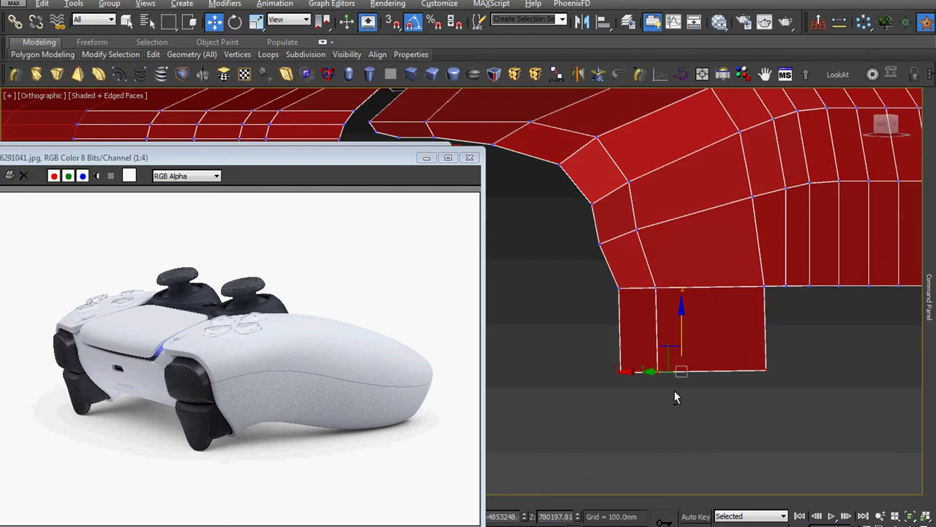
alt+middle_drag(674, 390, 625, 408)
drag(639, 376, 666, 382)
alt+middle_drag(666, 382, 750, 378)
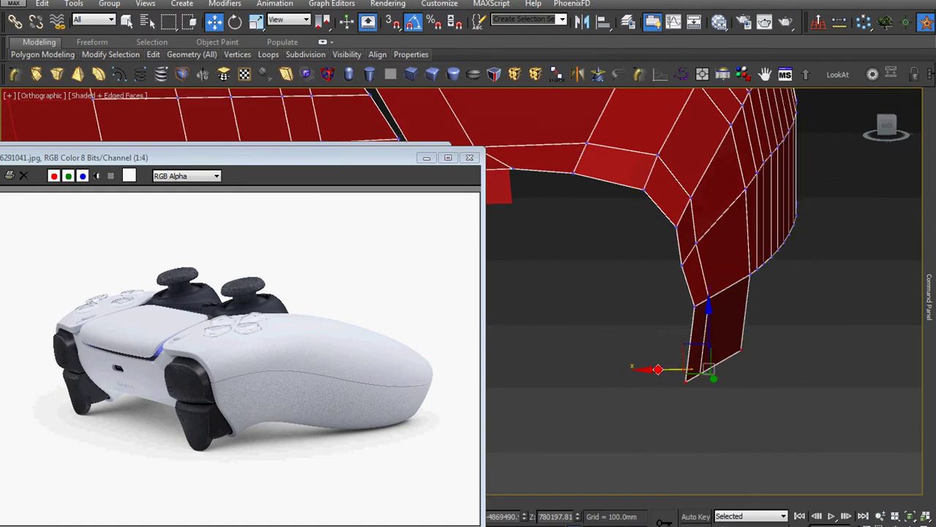
drag(661, 369, 678, 374)
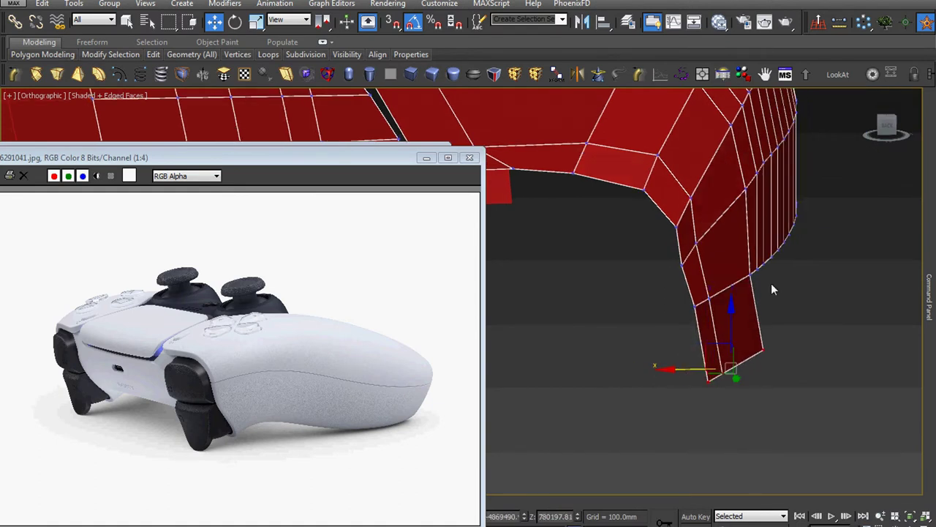
Reposition the strip's edge and joining vertices to follow the shell's curved lower edge
drag(675, 318, 758, 287)
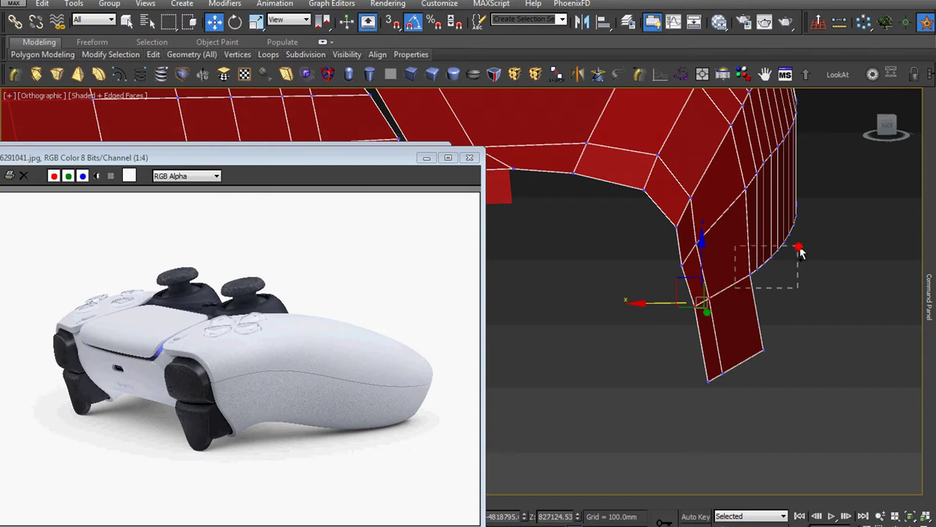
drag(800, 252, 797, 256)
mouse_move(795, 267)
alt+middle_down()
mouse_move(768, 300)
mouse_move(794, 276)
alt+middle_up()
drag(795, 276, 662, 336)
mouse_move(662, 337)
alt+middle_down()
mouse_move(748, 313)
mouse_move(738, 307)
mouse_move(870, 322)
alt+middle_up()
ctrl+click(844, 285)
mouse_move(664, 328)
alt+middle_down()
mouse_move(676, 333)
mouse_move(680, 311)
mouse_move(658, 315)
alt+middle_up()
drag(706, 396, 597, 459)
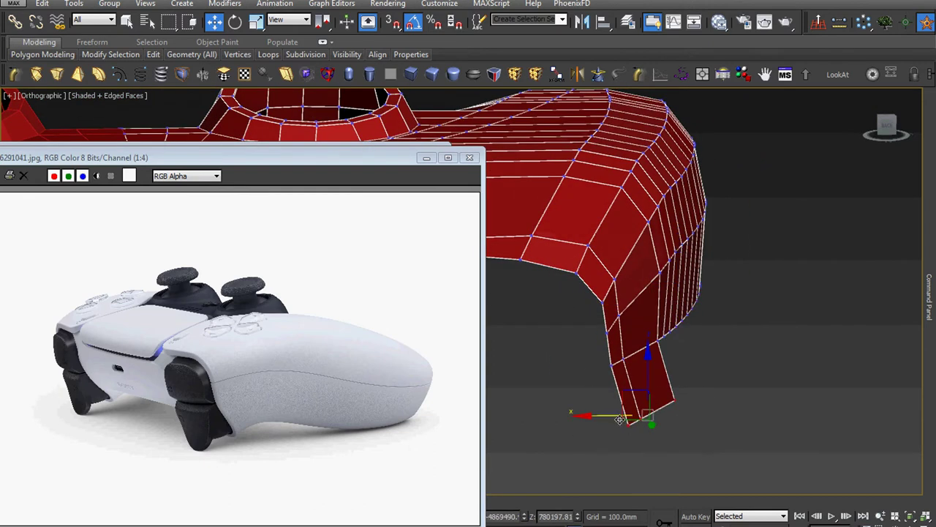
mouse_move(622, 417)
alt+middle_down()
mouse_move(651, 416)
mouse_move(643, 417)
mouse_move(608, 271)
alt+middle_up()
drag(598, 246, 550, 278)
scroll(550, 276, up, 2)
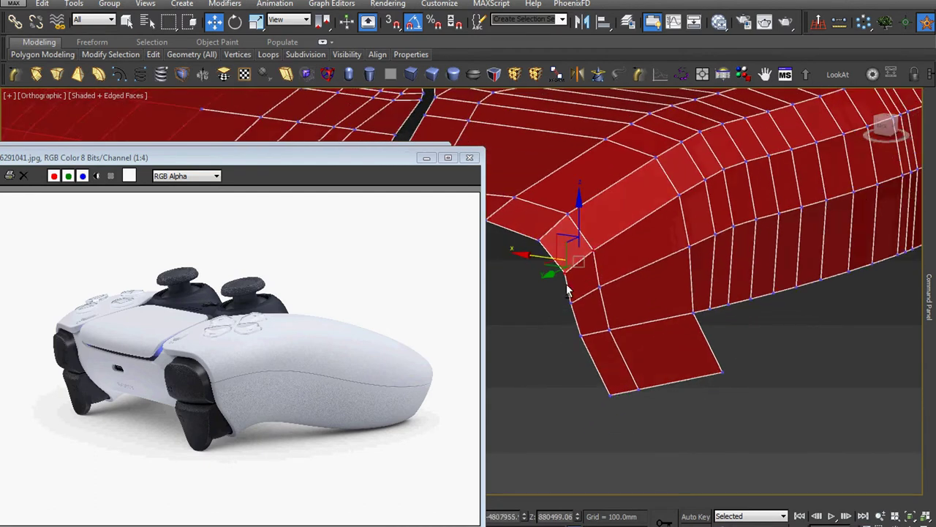
scroll(547, 266, up, 2)
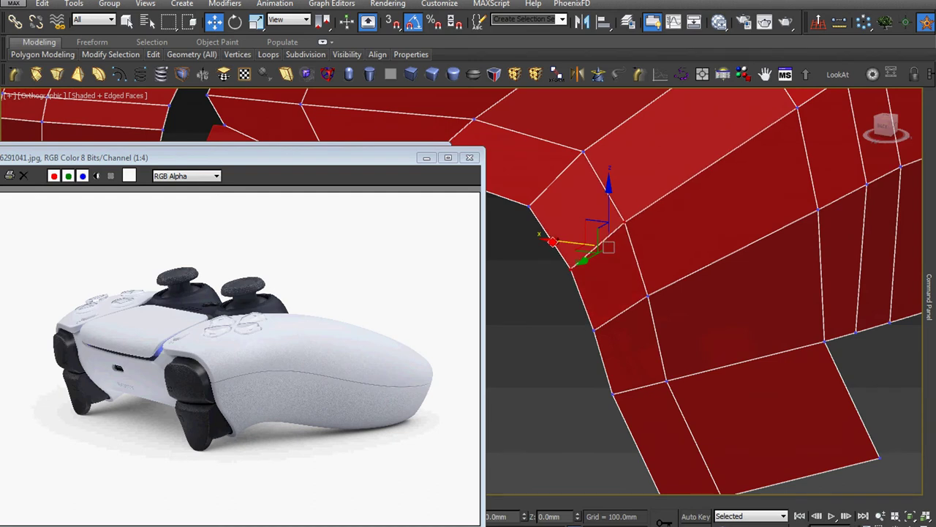
mouse_move(556, 271)
alt+middle_down()
mouse_move(578, 316)
mouse_move(652, 366)
alt+middle_up()
In Edge mode, Shift-drag the strip's bottom edge down twice, adding two rows beneath the shell
key(2)
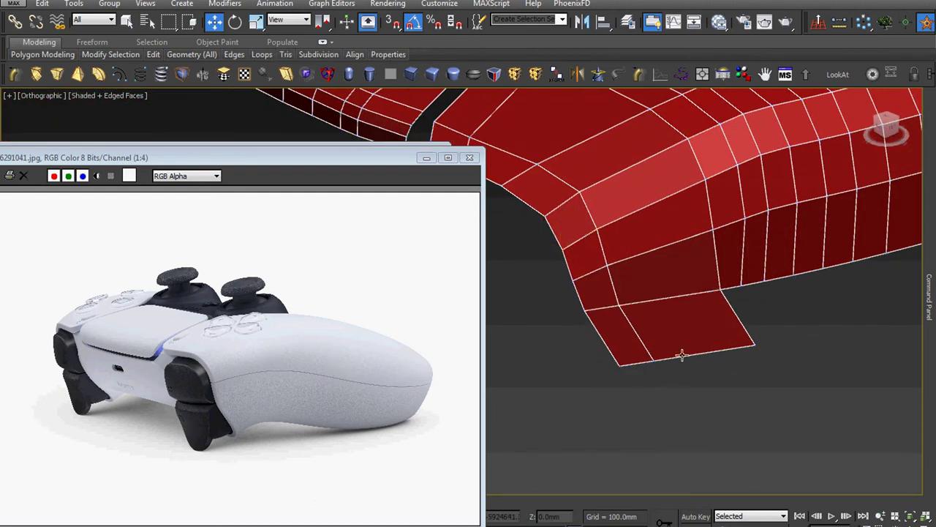
click(684, 356)
alt+middle_drag(672, 371, 662, 367)
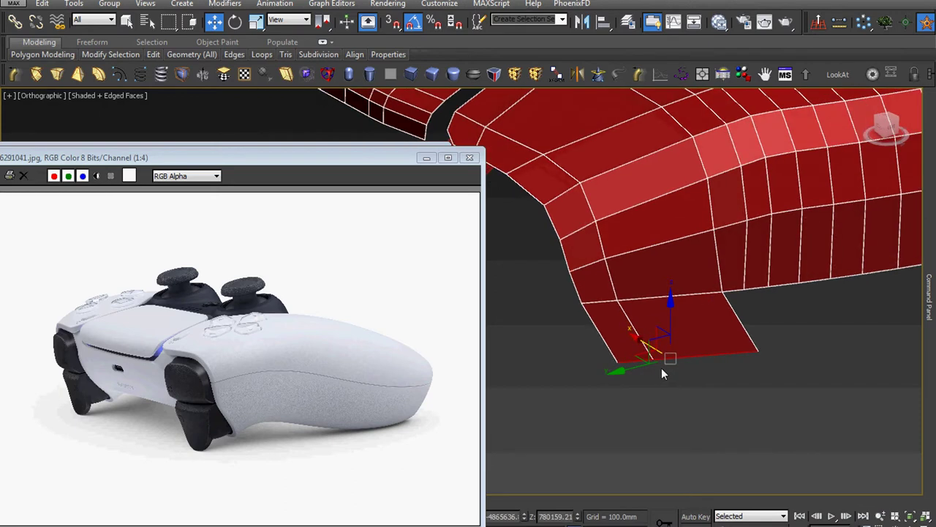
shift+drag(662, 367, 663, 411)
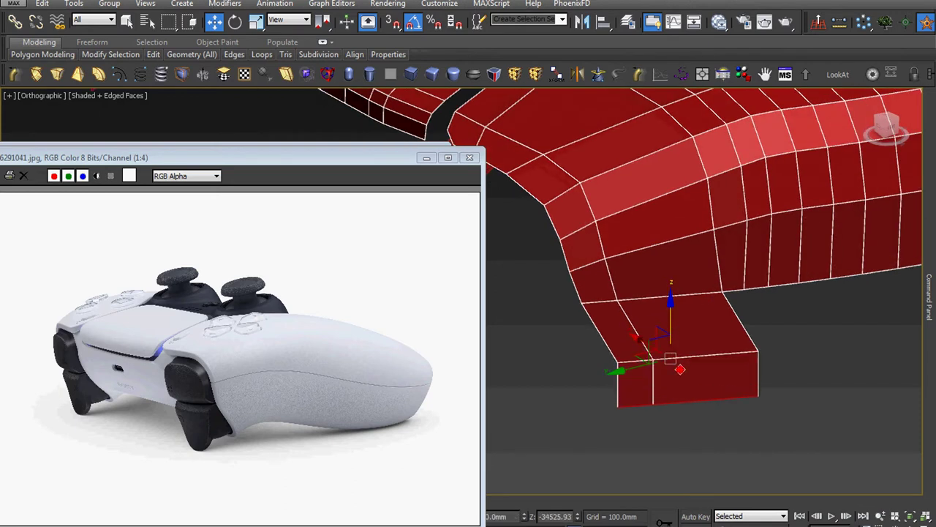
click(651, 405)
shift+drag(634, 425, 698, 424)
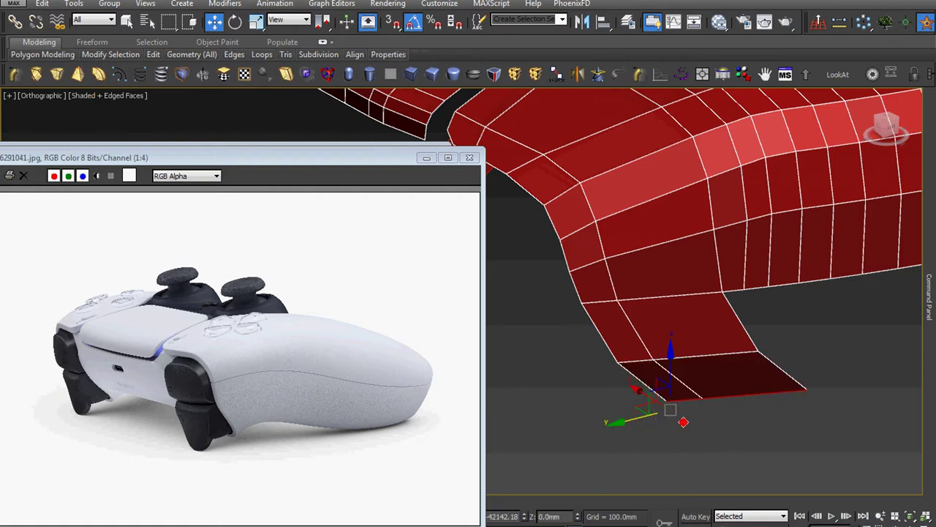
mouse_move(698, 424)
alt+middle_down()
mouse_move(741, 418)
mouse_move(701, 406)
mouse_move(776, 406)
mouse_move(700, 415)
mouse_move(734, 429)
mouse_move(722, 405)
mouse_move(761, 400)
mouse_move(804, 368)
mouse_move(820, 373)
mouse_move(764, 380)
mouse_move(774, 380)
mouse_move(729, 364)
mouse_move(675, 380)
alt+middle_up()
scroll(821, 373, down, 1)
scroll(821, 373, down, 2)
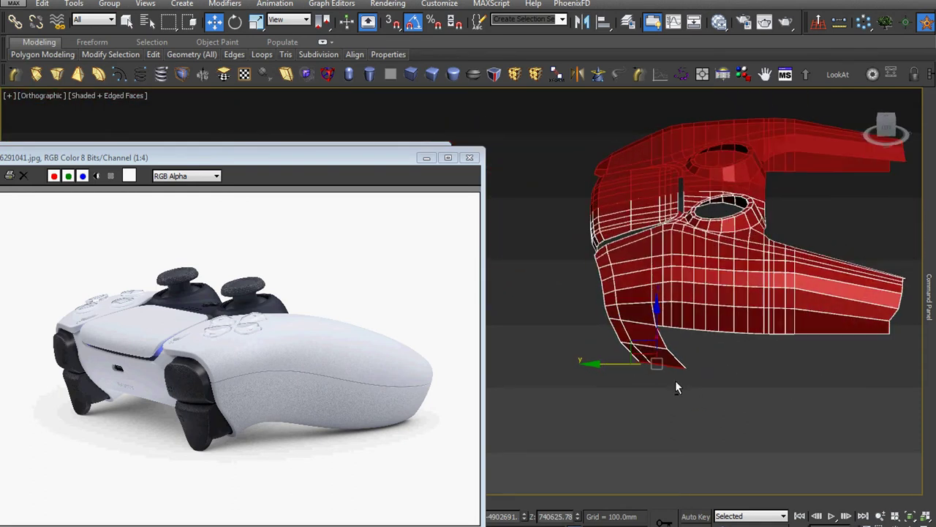
In Vertex mode, move the shell's front corner vertex down to Z 0
scroll(686, 328, up, 2)
scroll(686, 328, up, 2)
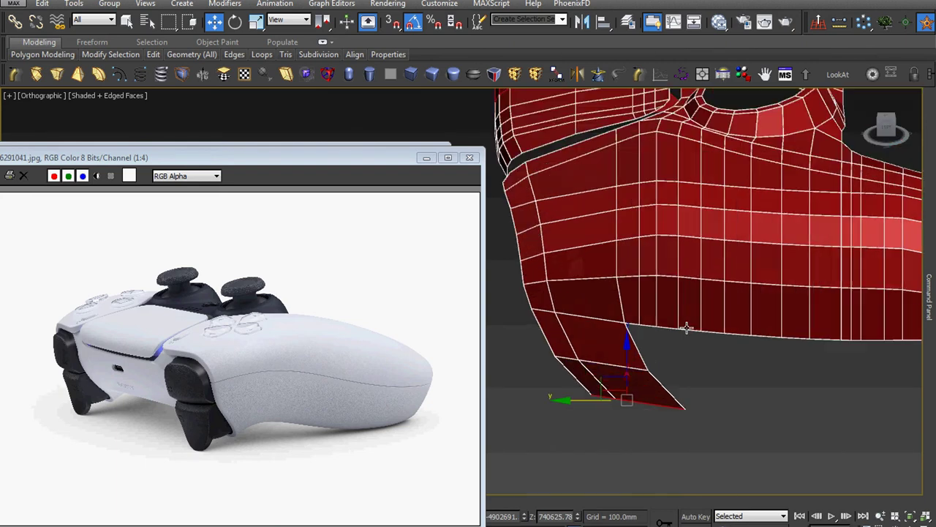
mouse_move(699, 347)
middle_down()
mouse_move(642, 328)
mouse_move(653, 360)
mouse_move(674, 343)
mouse_move(820, 332)
mouse_move(712, 338)
mouse_move(834, 353)
middle_up()
key(1)
click(804, 326)
mouse_move(770, 331)
mouse_down()
mouse_move(741, 345)
mouse_move(756, 364)
mouse_up()
drag(838, 318, 839, 293)
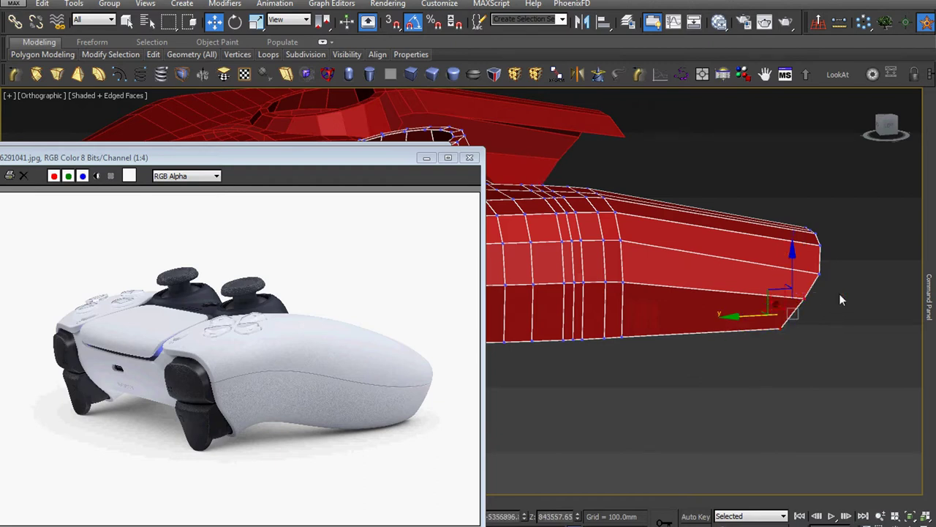
scroll(761, 322, up, 2)
mouse_move(721, 316)
mouse_down()
mouse_move(760, 355)
mouse_move(749, 357)
mouse_up()
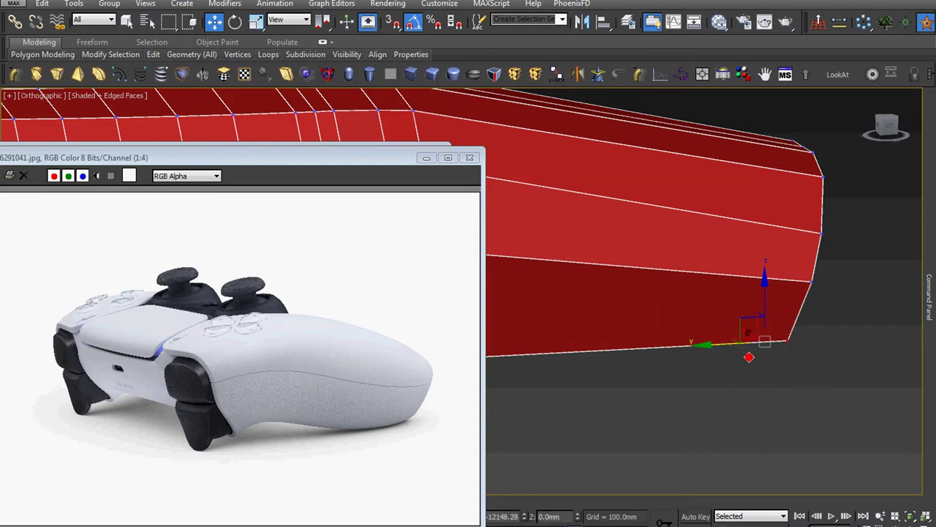
scroll(761, 349, down, 3)
Select the shell's bottom edge loop and Shift-drag it down into a new row of faces
key(2)
click(769, 344)
mouse_move(639, 344)
mouse_down()
mouse_move(571, 354)
mouse_move(515, 341)
mouse_move(557, 345)
mouse_up()
scroll(570, 362, up, 3)
scroll(555, 359, down, 2)
scroll(715, 336, down, 2)
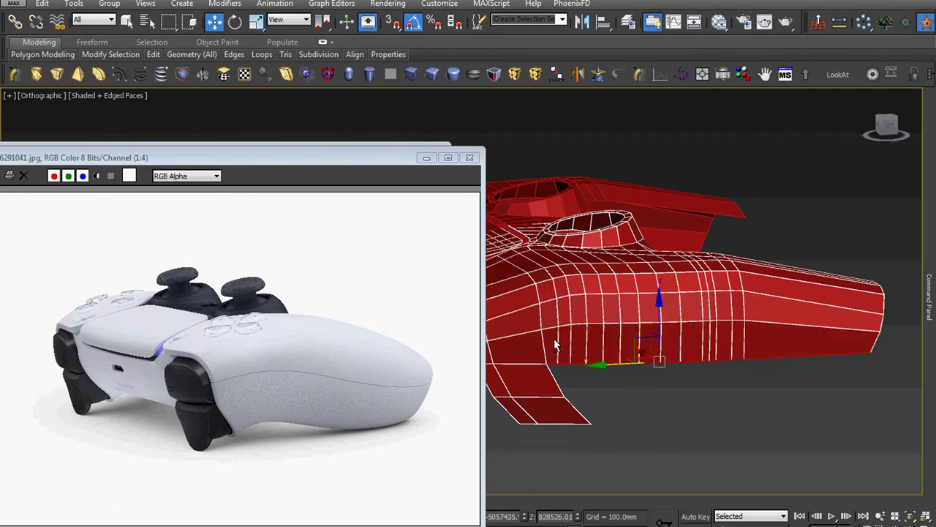
scroll(594, 372, up, 2)
scroll(715, 356, up, 2)
shift+drag(709, 289, 708, 332)
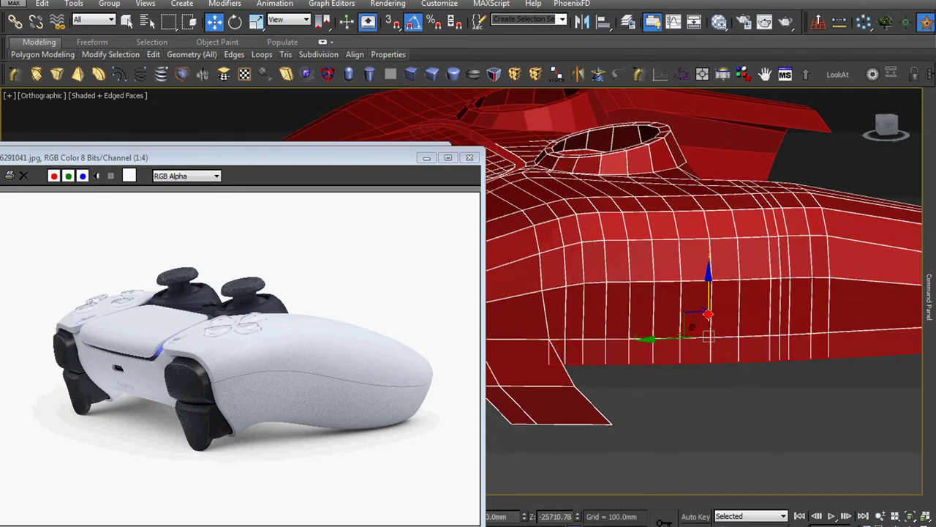
mouse_move(707, 333)
alt+middle_down()
mouse_move(681, 368)
mouse_move(568, 351)
mouse_move(648, 334)
mouse_move(665, 293)
mouse_move(706, 341)
alt+middle_up()
scroll(648, 333, up, 4)
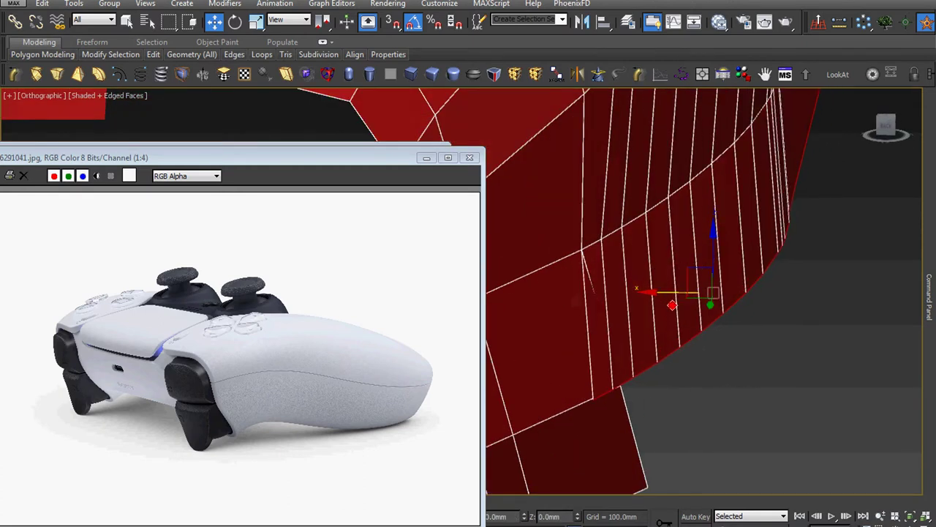
scroll(706, 341, down, 3)
scroll(706, 341, up, 2)
scroll(608, 352, up, 2)
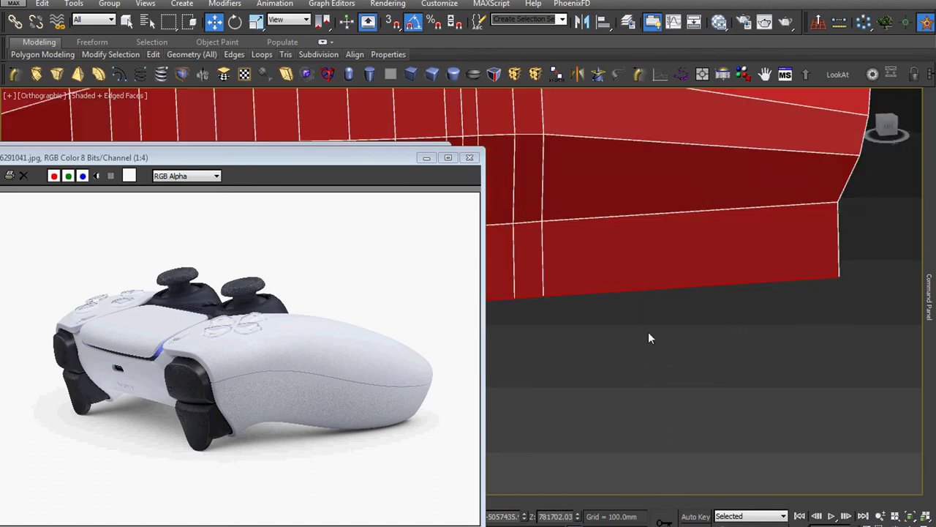
scroll(642, 351, down, 4)
scroll(614, 376, up, 1)
scroll(659, 391, up, 2)
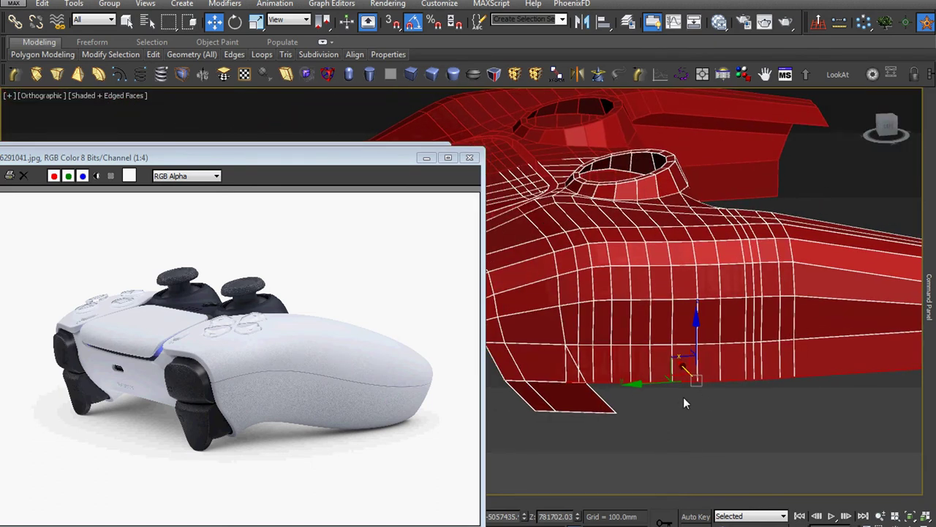
Convert the edge selection to vertices and shift the lower row to reshape the bottom faces
right_click(683, 397)
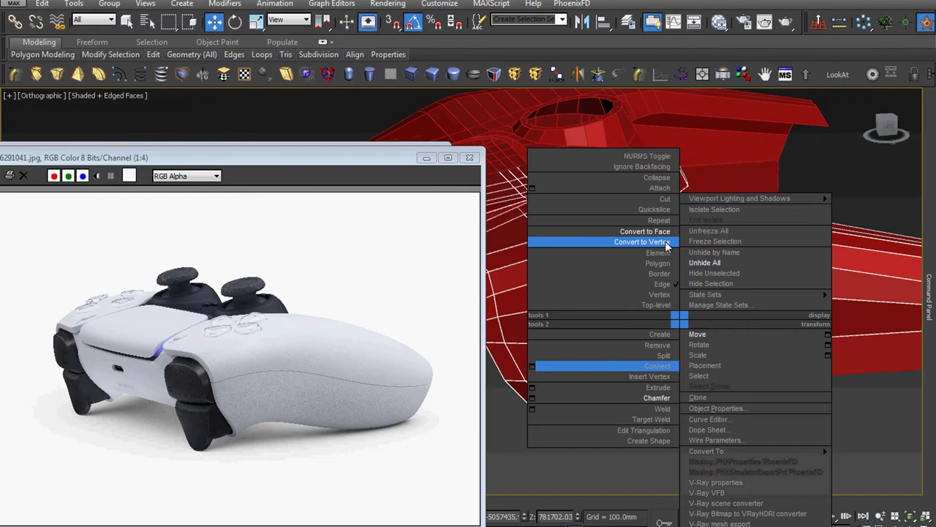
click(667, 245)
scroll(725, 400, down, 2)
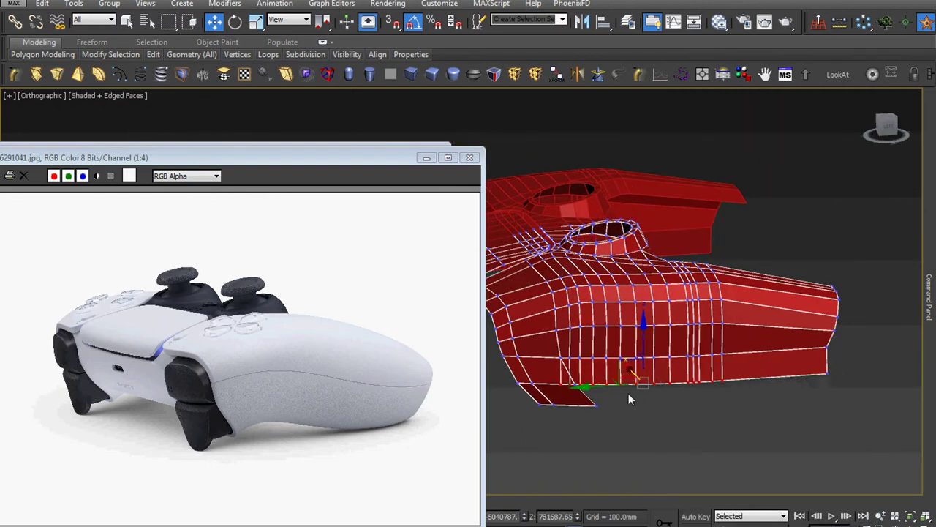
scroll(629, 393, up, 2)
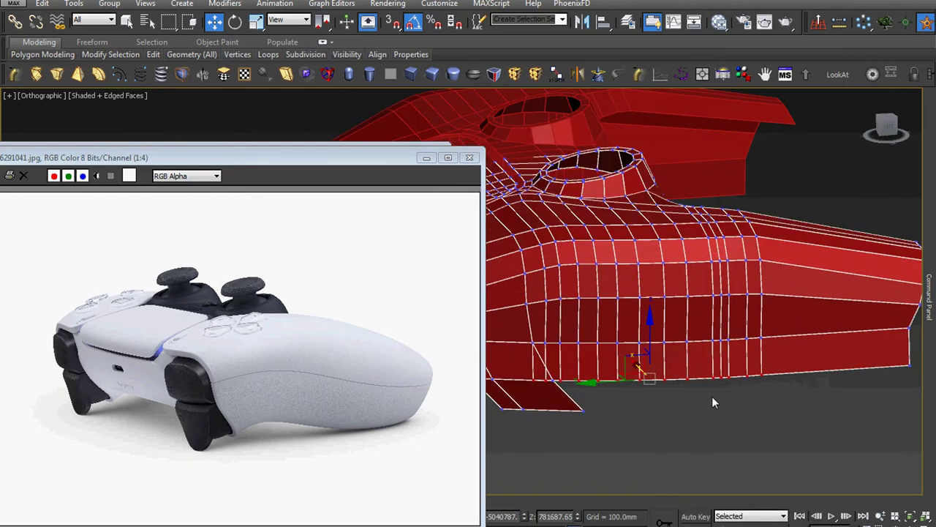
click(622, 379)
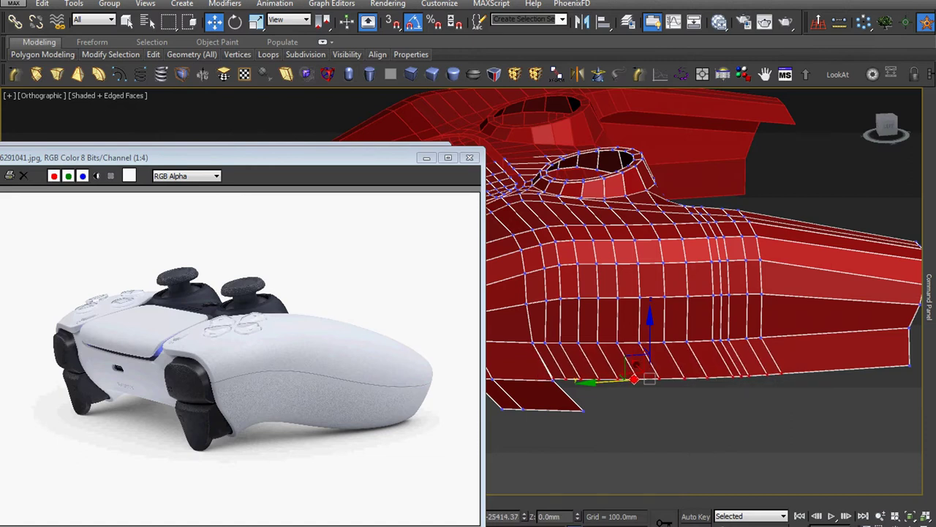
scroll(661, 401, up, 3)
scroll(640, 400, up, 3)
mouse_move(640, 400)
middle_down()
mouse_move(714, 388)
mouse_move(779, 343)
middle_up()
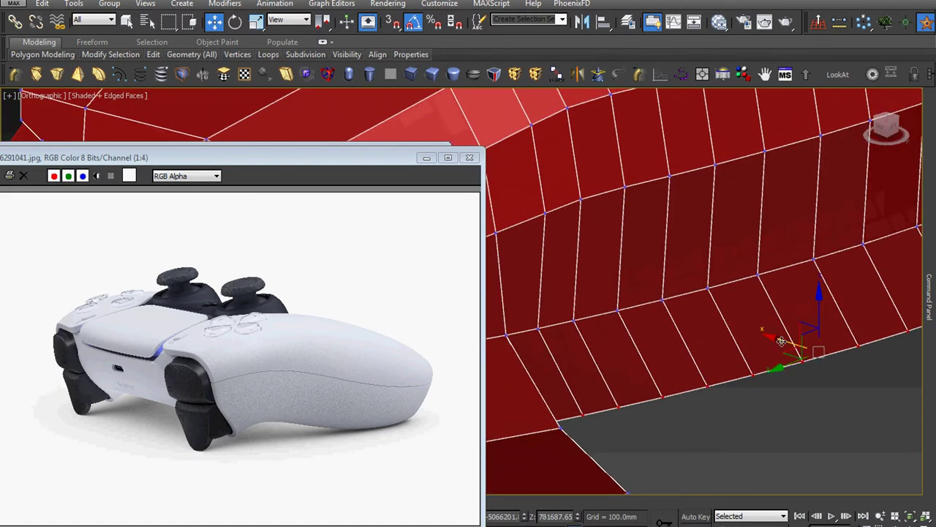
drag(783, 341, 796, 347)
scroll(576, 431, up, 3)
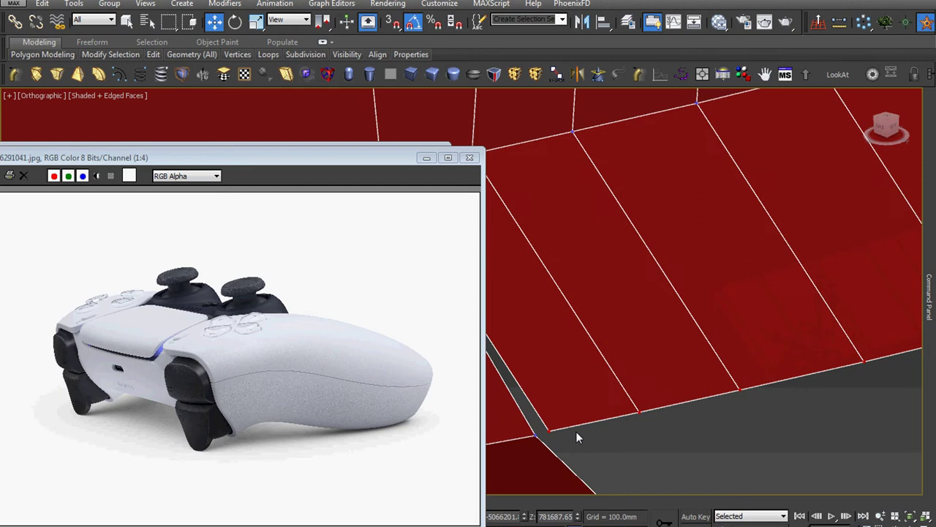
Select vertices along the lower edge and inspect the curved lower band from several angles
right_click(619, 314)
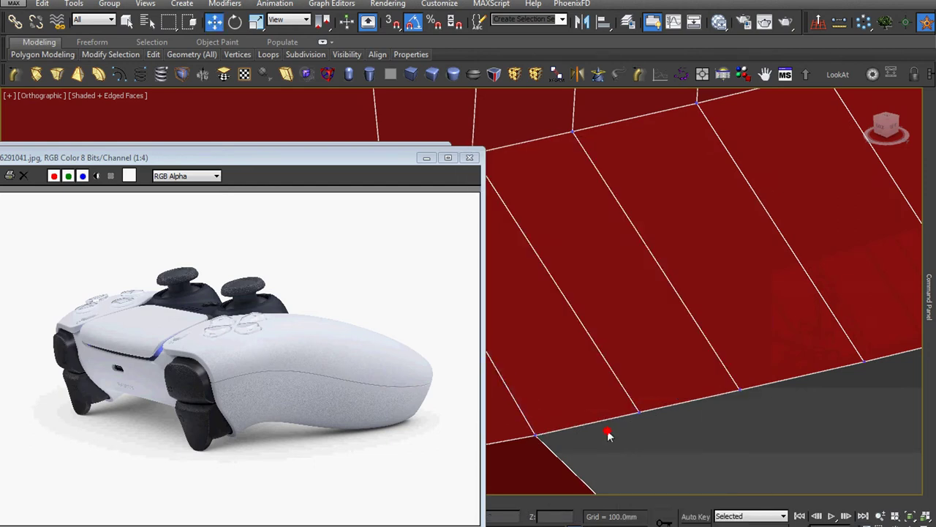
scroll(605, 433, down, 2)
scroll(602, 433, down, 5)
scroll(599, 428, down, 2)
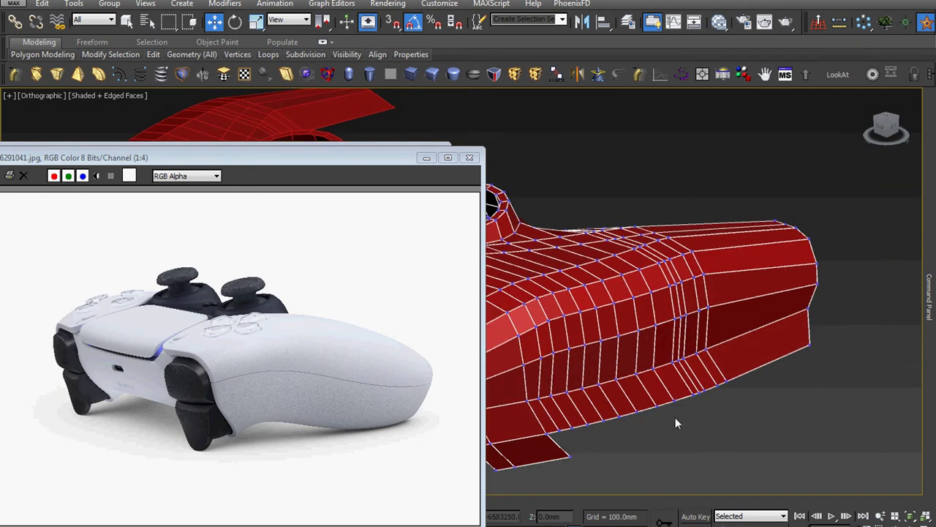
drag(680, 417, 761, 391)
mouse_move(768, 376)
alt+middle_down()
mouse_move(762, 394)
mouse_move(775, 386)
mouse_move(753, 379)
alt+middle_up()
click(755, 341)
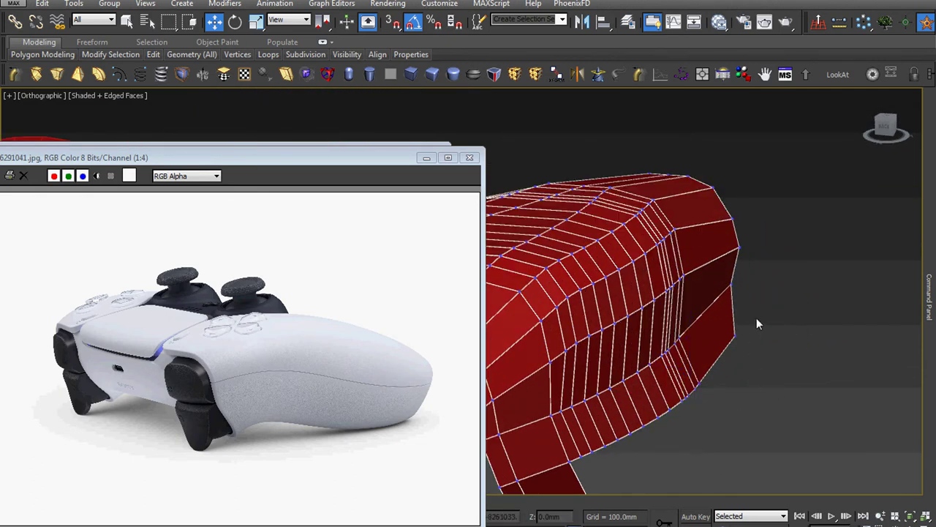
click(736, 346)
mouse_move(668, 419)
alt+middle_down()
mouse_move(709, 412)
mouse_move(687, 411)
alt+middle_up()
key(2)
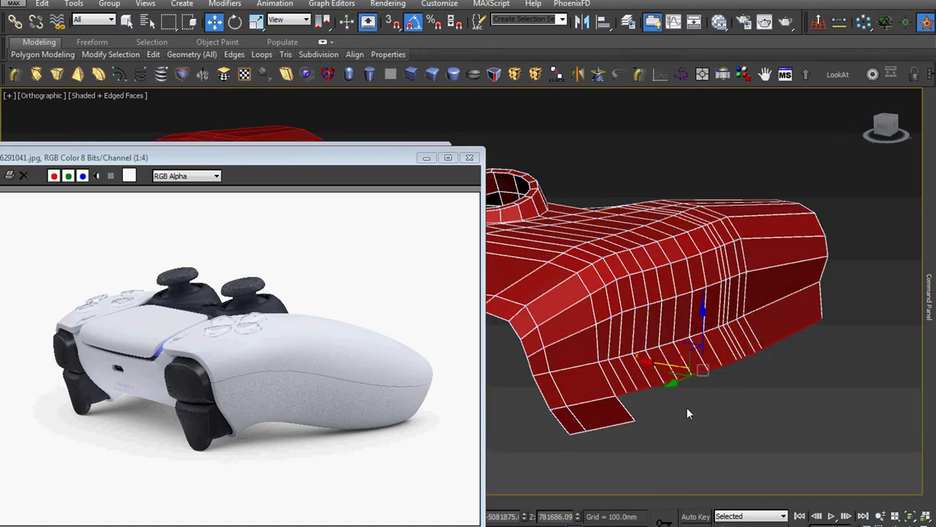
scroll(680, 410, up, 2)
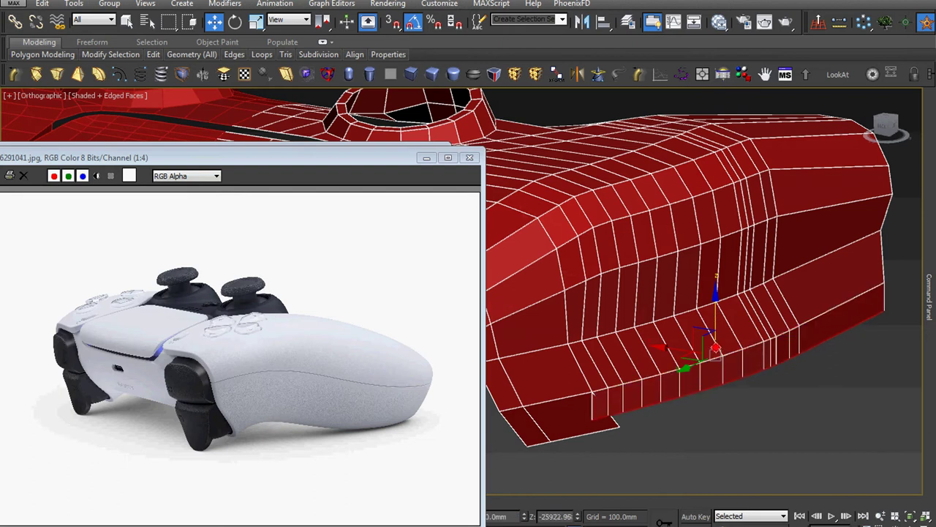
scroll(679, 386, up, 4)
mouse_move(679, 387)
alt+middle_down()
mouse_move(634, 360)
mouse_move(732, 362)
mouse_move(607, 439)
mouse_move(746, 435)
alt+middle_up()
scroll(658, 435, down, 3)
Move the vertices at the right end of the bottom edge inward along X
key(1)
drag(882, 379, 777, 436)
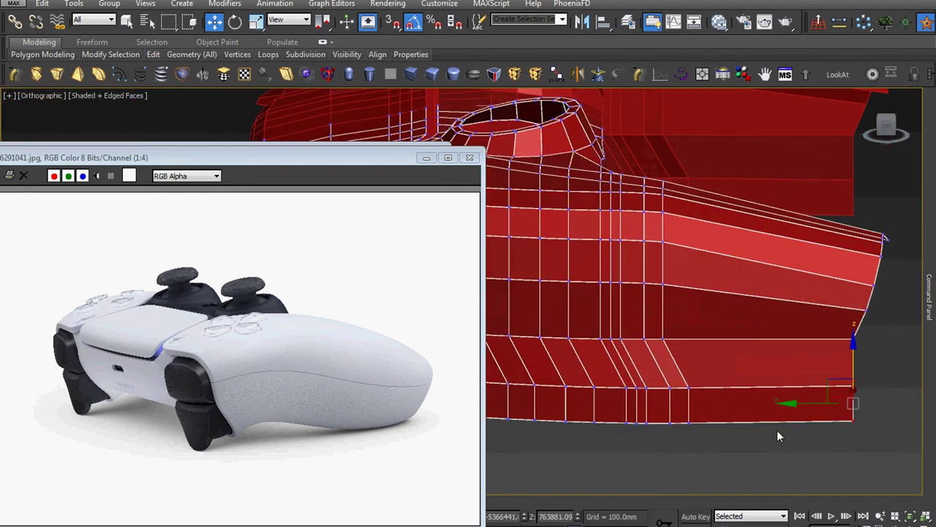
drag(801, 403, 776, 403)
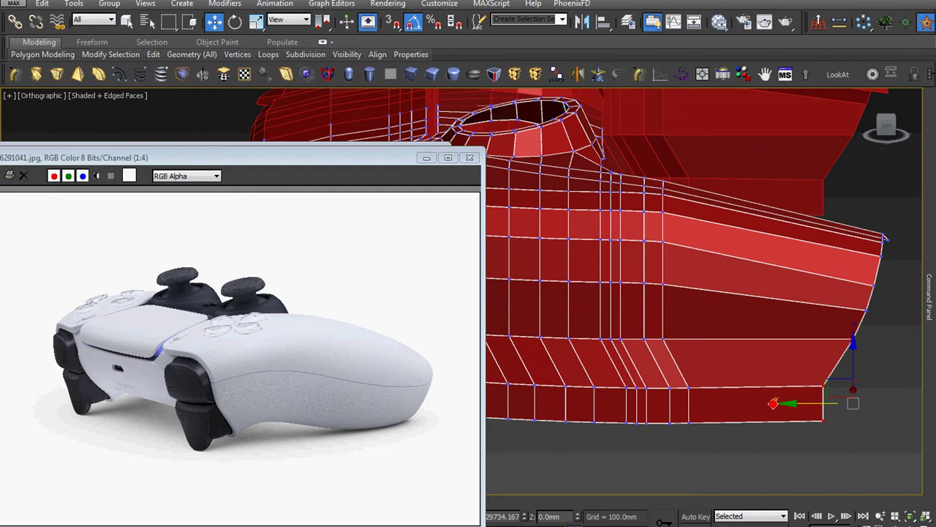
alt+middle_drag(775, 403, 809, 438)
drag(784, 437, 782, 435)
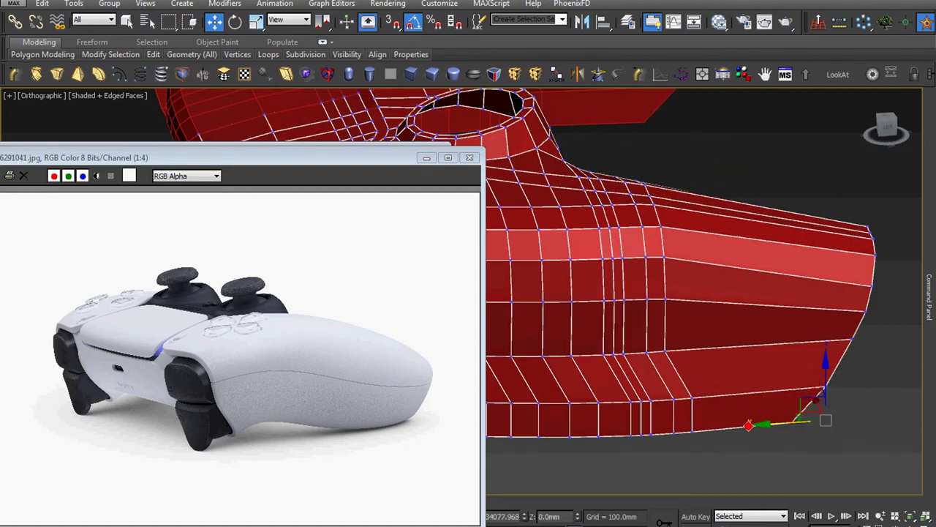
scroll(808, 410, down, 5)
mouse_move(809, 410)
alt+middle_down()
mouse_move(694, 434)
mouse_move(724, 437)
alt+middle_up()
scroll(724, 437, up, 5)
scroll(784, 431, up, 3)
scroll(655, 419, up, 3)
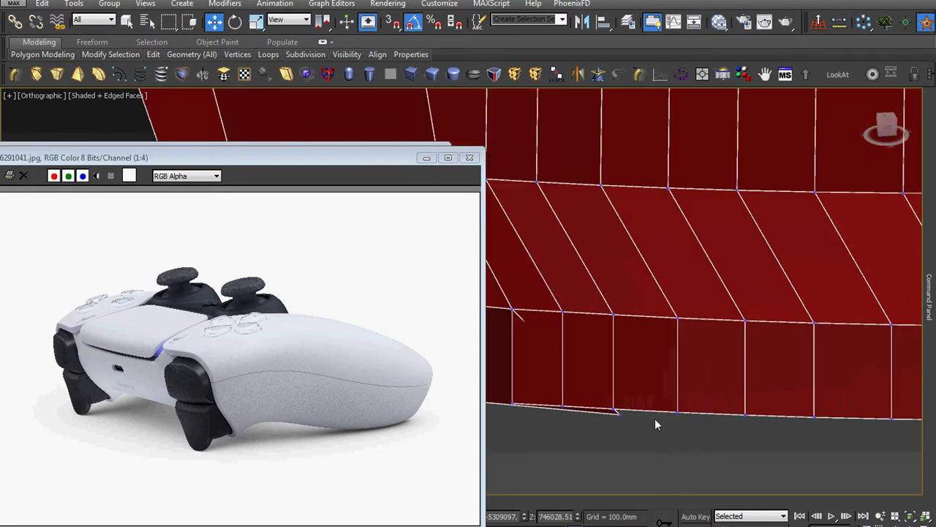
scroll(688, 421, down, 2)
scroll(688, 421, down, 1)
scroll(711, 432, down, 2)
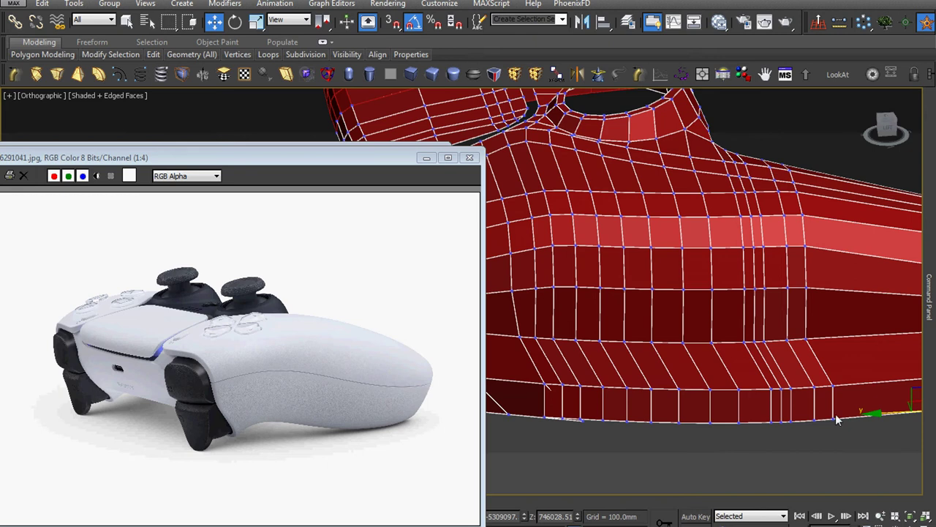
Box-select the grip's lower-edge vertices and shift them into line
drag(765, 415, 734, 439)
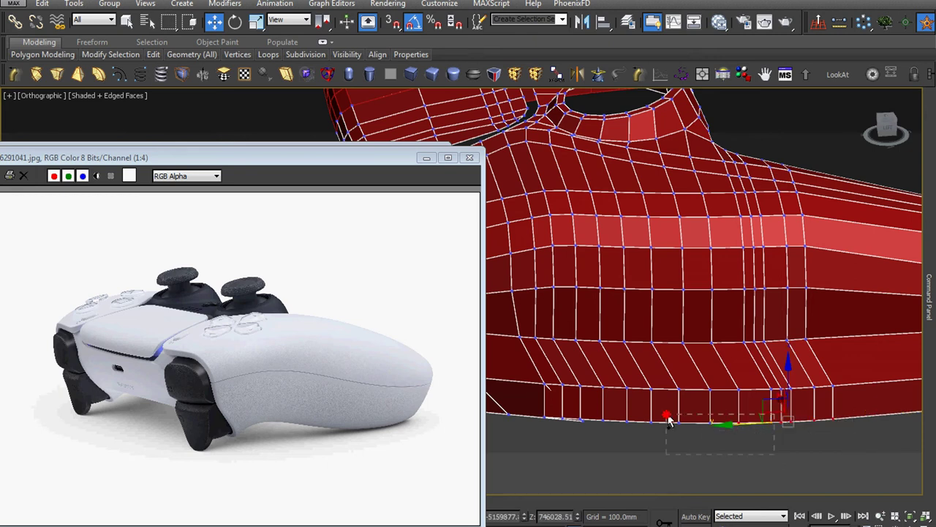
drag(613, 415, 614, 416)
scroll(680, 439, up, 3)
scroll(721, 447, up, 2)
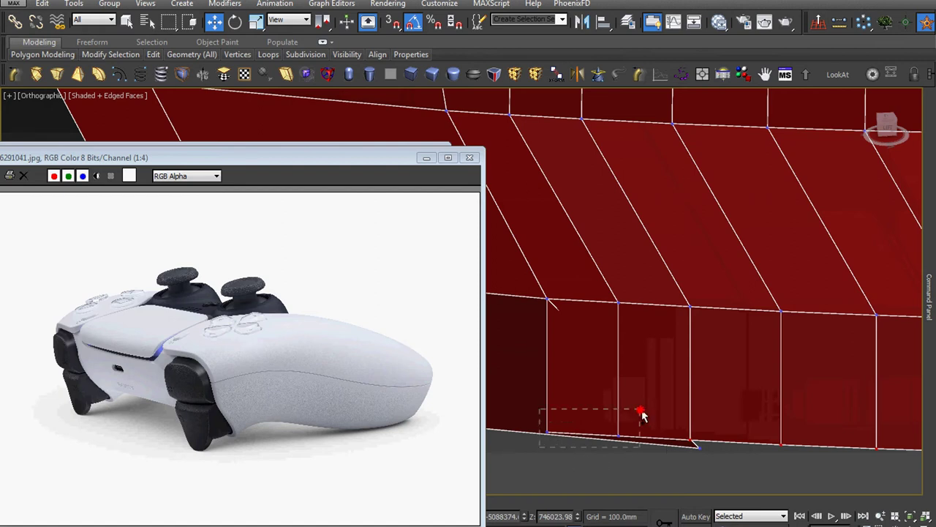
drag(640, 414, 641, 415)
scroll(616, 448, down, 3)
drag(765, 431, 804, 439)
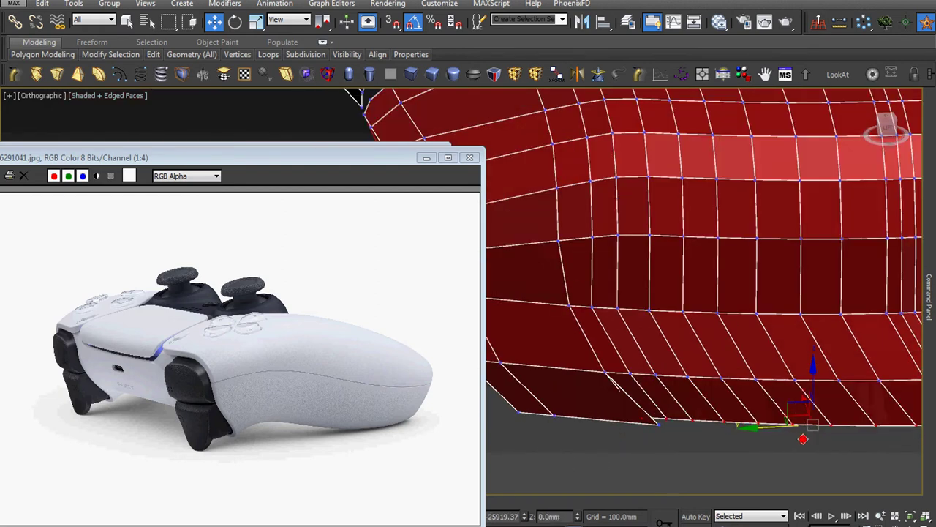
alt+middle_drag(801, 439, 796, 449)
drag(818, 407, 823, 408)
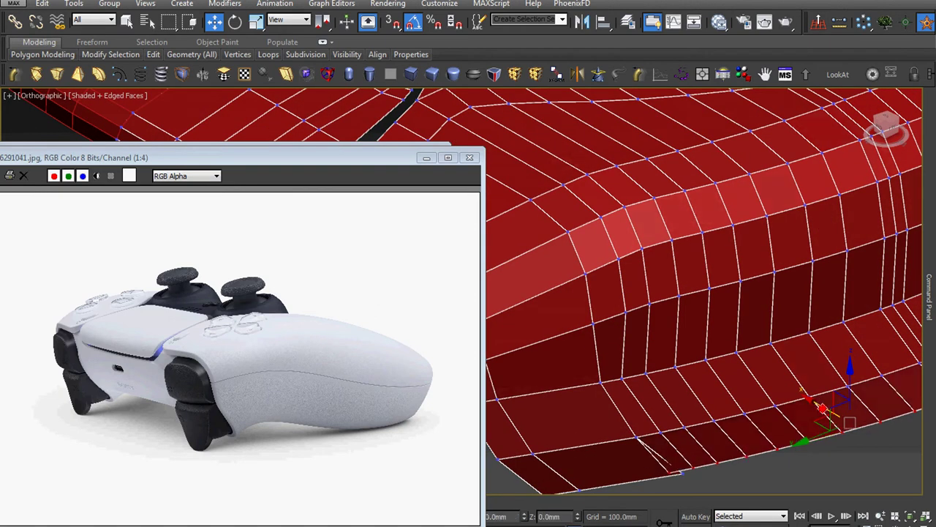
scroll(713, 410, up, 3)
scroll(712, 412, up, 3)
Target Weld the stray vertex into its neighbour, then check the whole grip piece
right_click(706, 381)
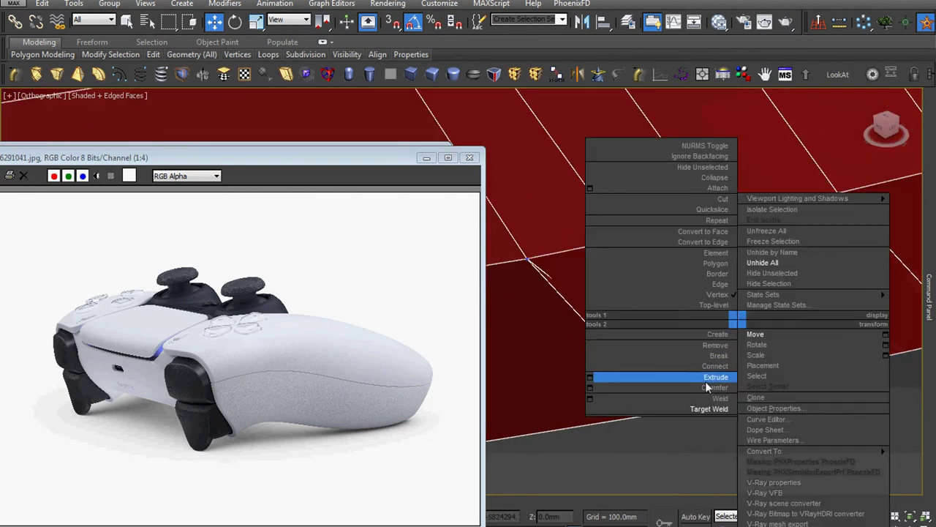
click(710, 401)
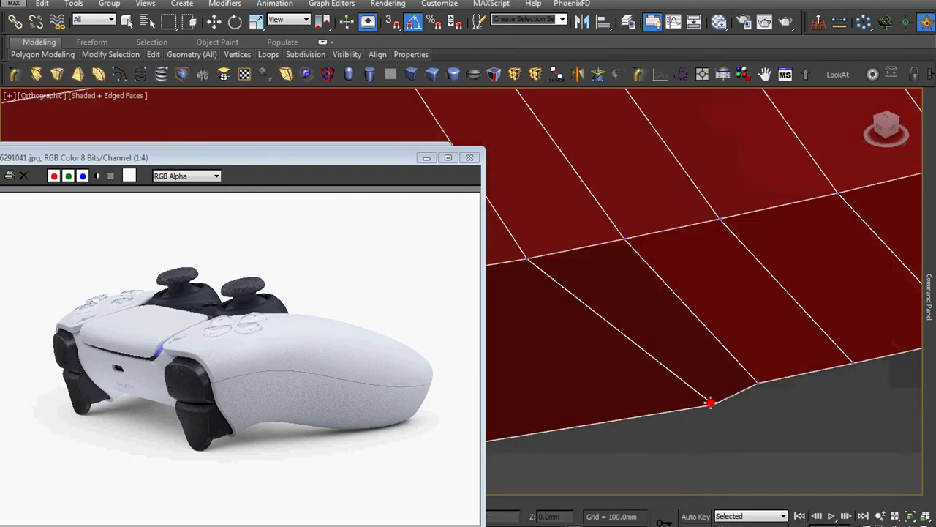
key(w)
scroll(747, 418, down, 3)
scroll(748, 416, down, 3)
scroll(748, 415, down, 3)
scroll(748, 415, down, 3)
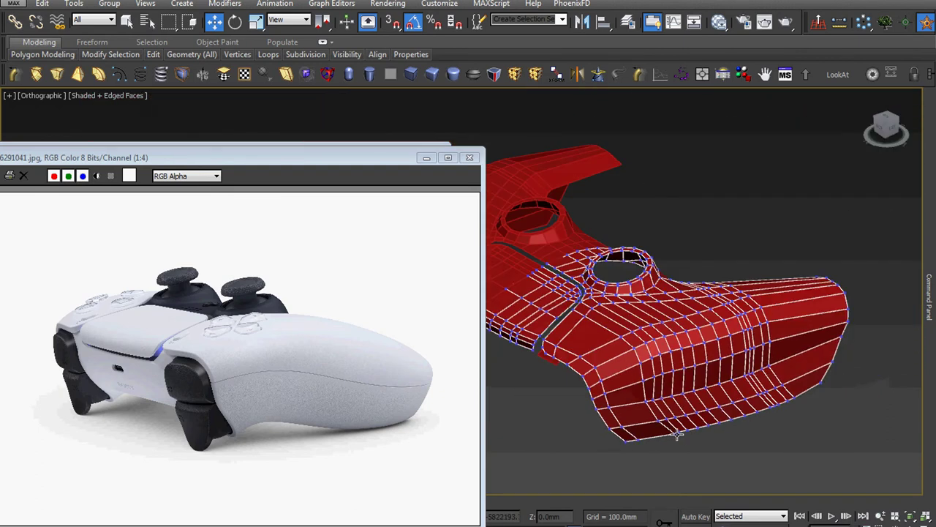
alt+middle_drag(748, 415, 684, 422)
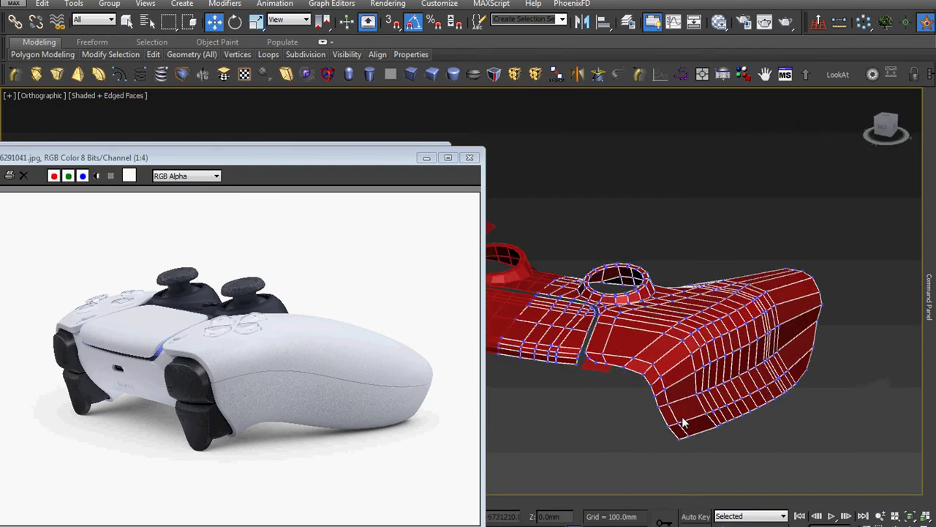
scroll(683, 410, up, 2)
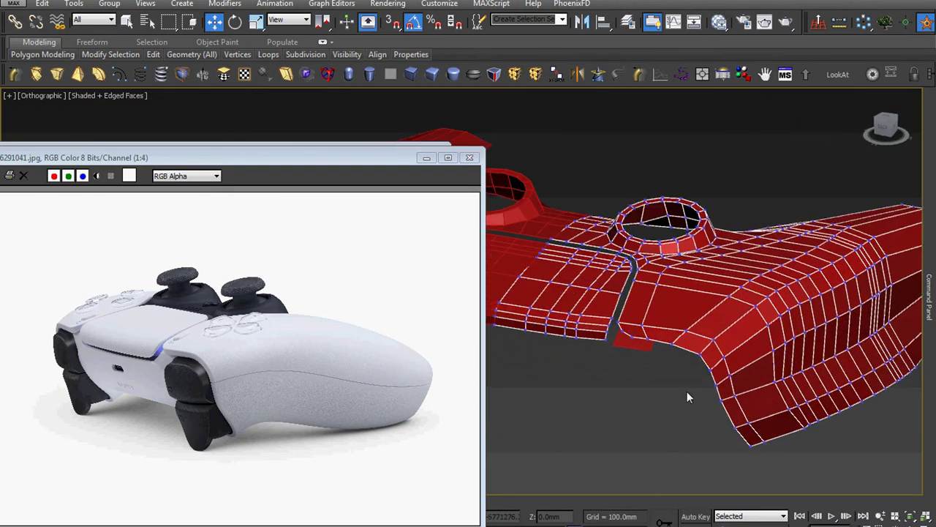
scroll(662, 370, up, 3)
scroll(640, 351, up, 2)
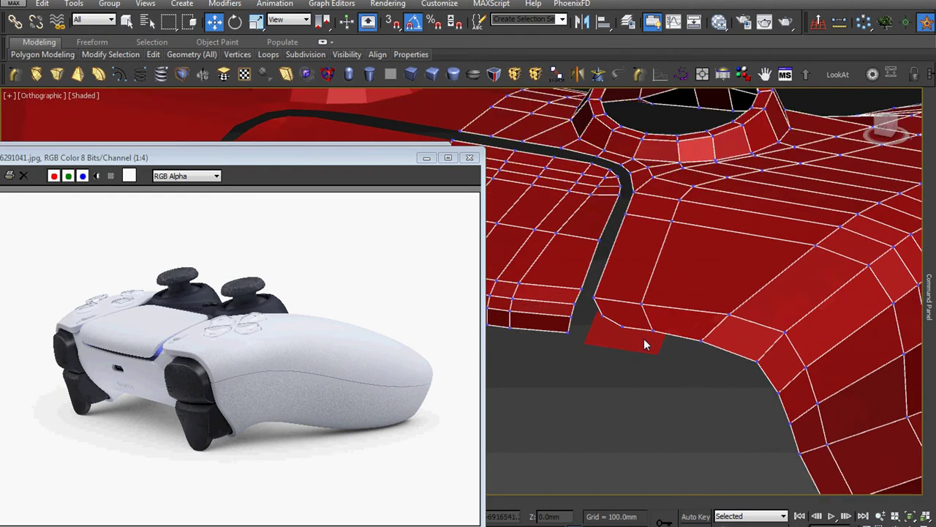
Return to the seam piece's Editable Poly and select the small face at the seam end
click(863, 144)
click(636, 343)
scroll(631, 348, down, 3)
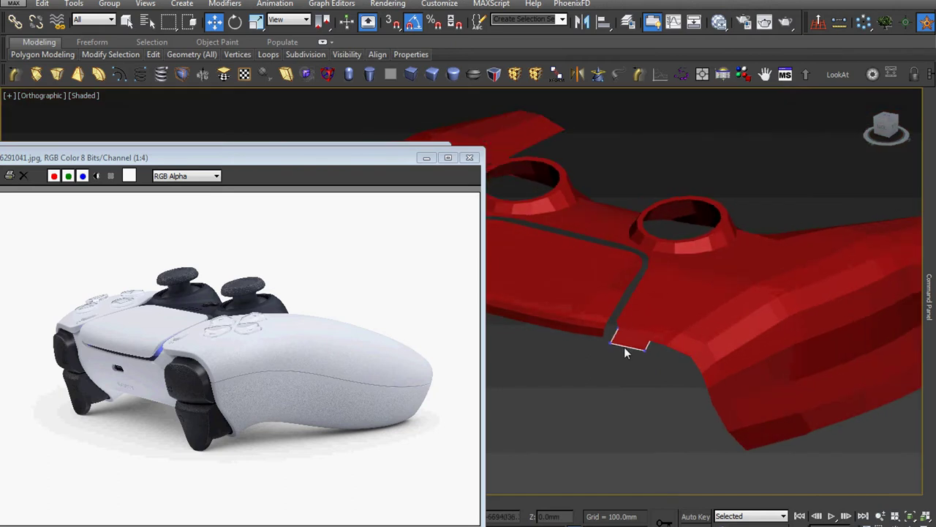
drag(804, 77, 649, 84)
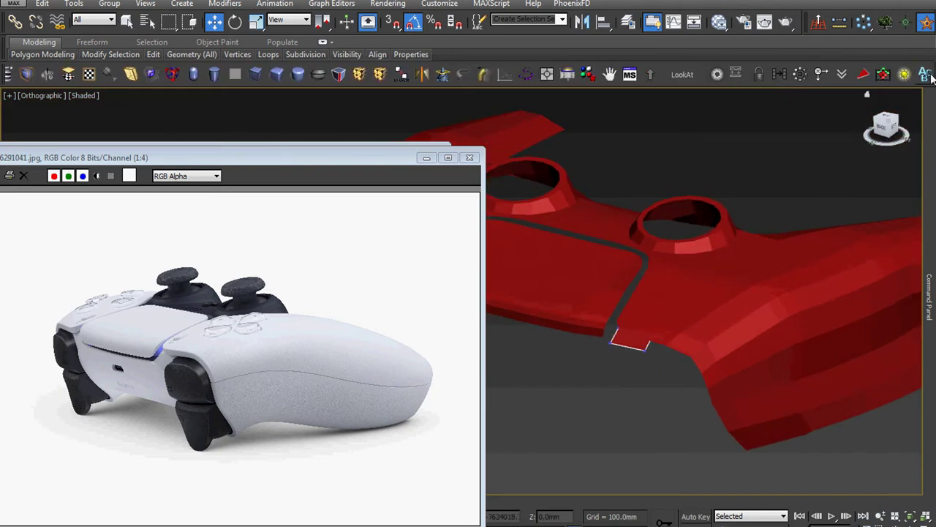
scroll(627, 351, down, 1)
scroll(616, 351, down, 2)
scroll(607, 334, down, 2)
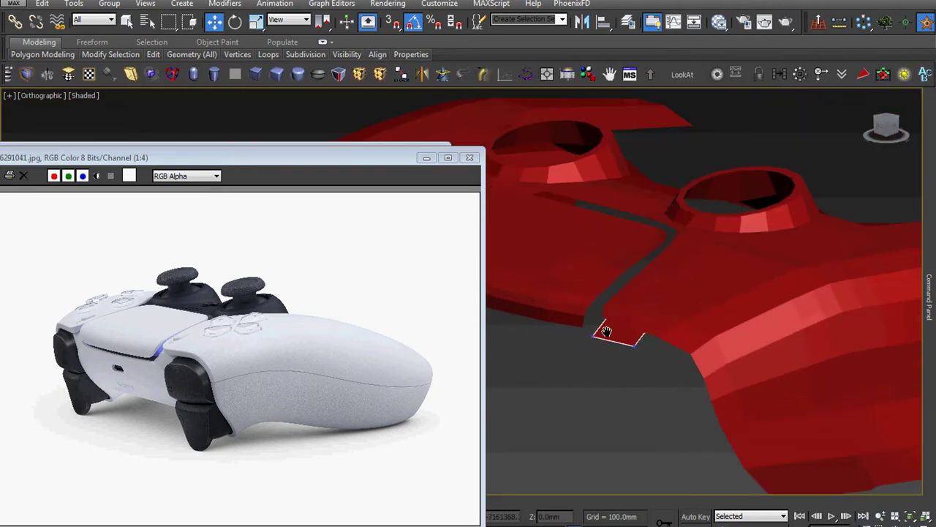
scroll(610, 333, down, 3)
alt+middle_drag(609, 333, 611, 352)
At Polygon level, zoom to the selected face and extrude it downward into a short box
click(827, 149)
key(4)
key(z)
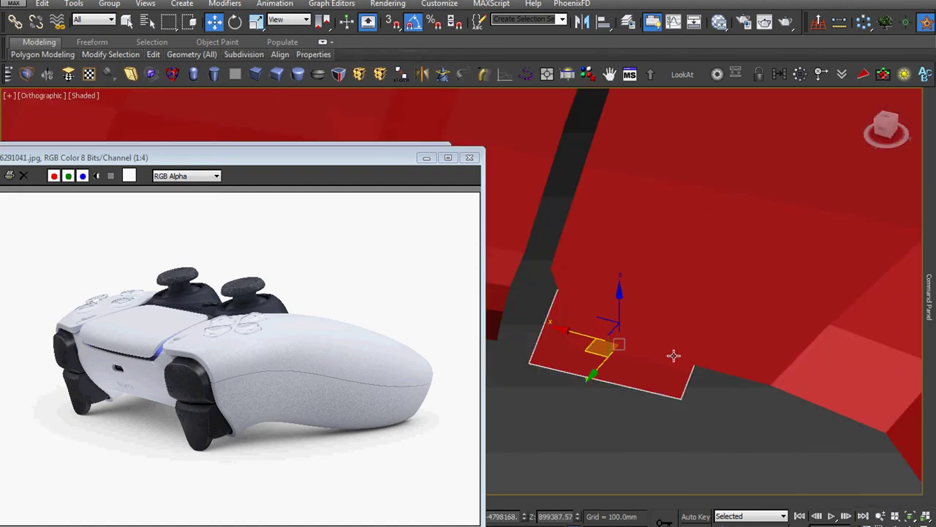
alt+middle_drag(674, 355, 609, 360)
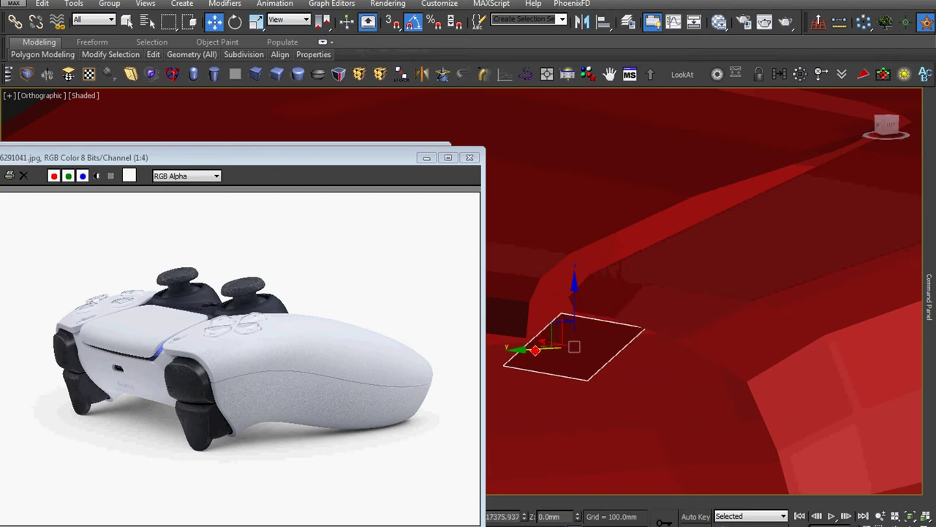
mouse_move(581, 347)
alt+middle_down()
mouse_move(687, 423)
mouse_move(657, 435)
mouse_move(646, 375)
mouse_move(631, 375)
mouse_move(661, 319)
alt+middle_up()
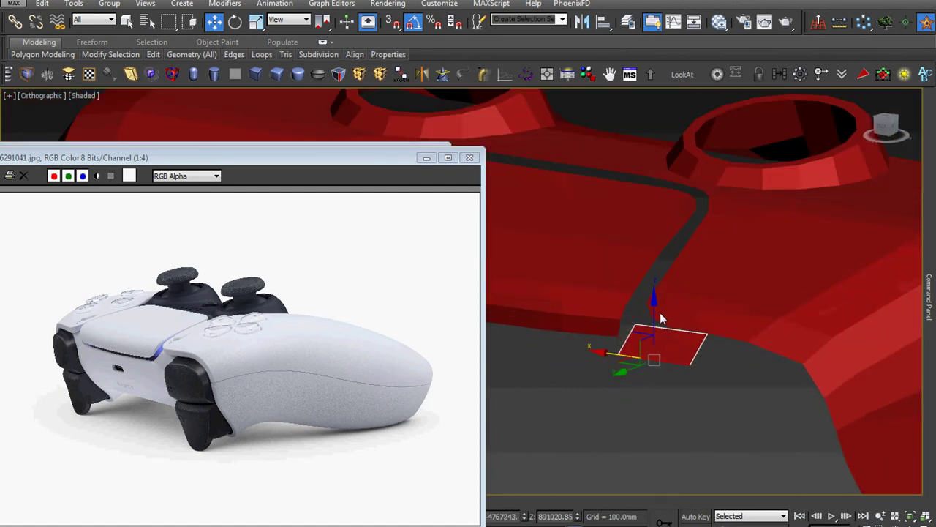
drag(655, 313, 651, 335)
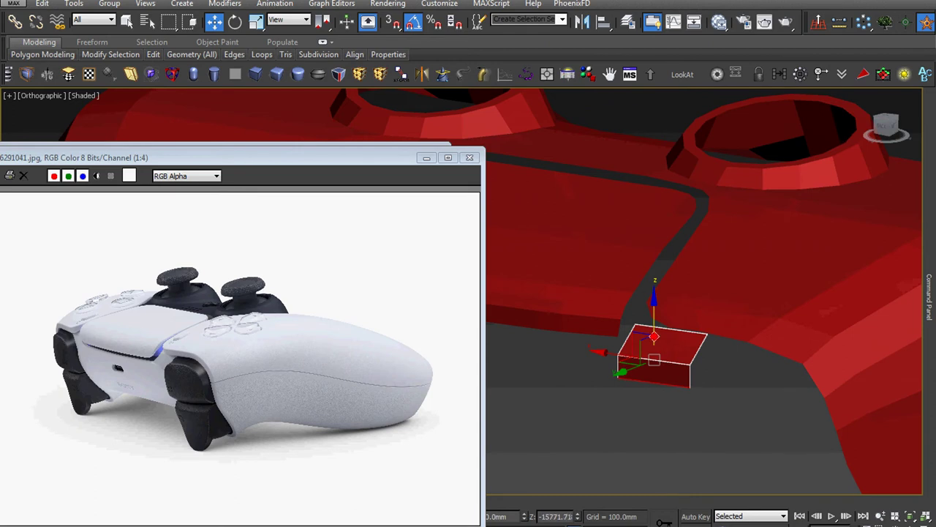
Switch the viewport to Back view and frame the small box
key(f)
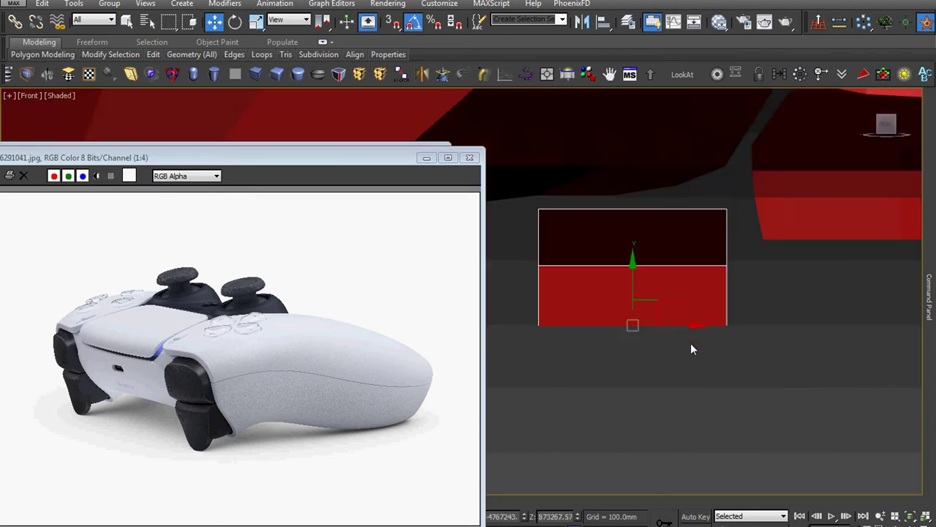
middle_drag(693, 349, 785, 420)
scroll(753, 384, down, 2)
scroll(659, 380, down, 4)
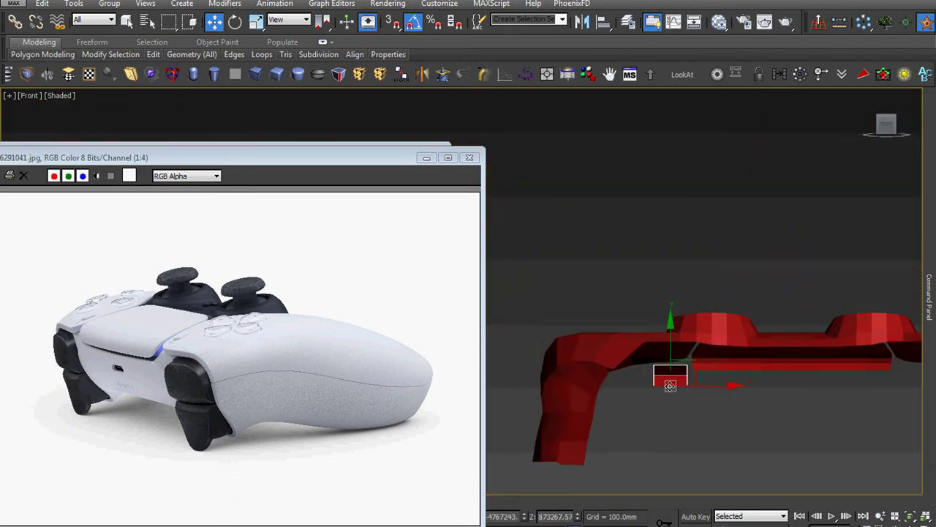
scroll(670, 385, down, 3)
scroll(648, 354, up, 3)
key(v)
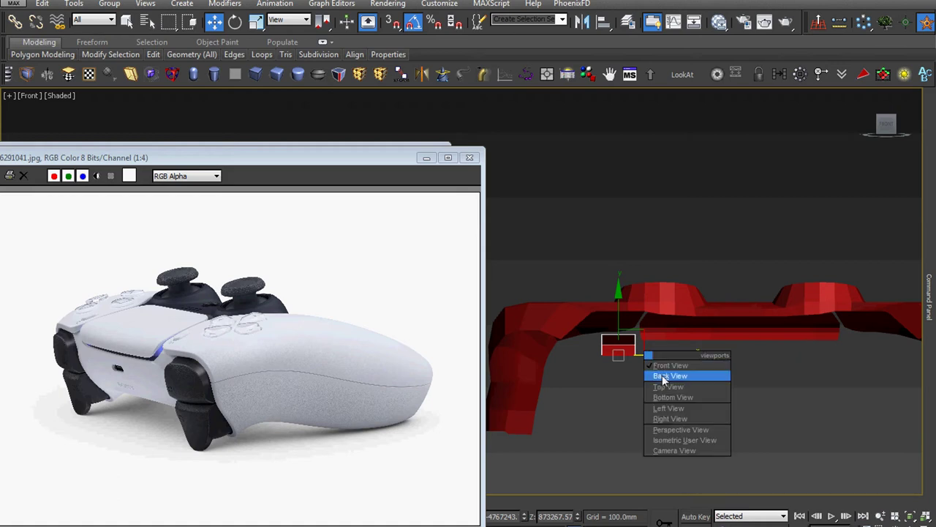
click(663, 376)
scroll(663, 375, down, 3)
middle_drag(663, 375, 708, 406)
scroll(707, 395, down, 3)
scroll(707, 391, down, 1)
scroll(706, 384, up, 3)
scroll(705, 378, up, 3)
Move the box's left-side vertices left along X twice to widen it
key(1)
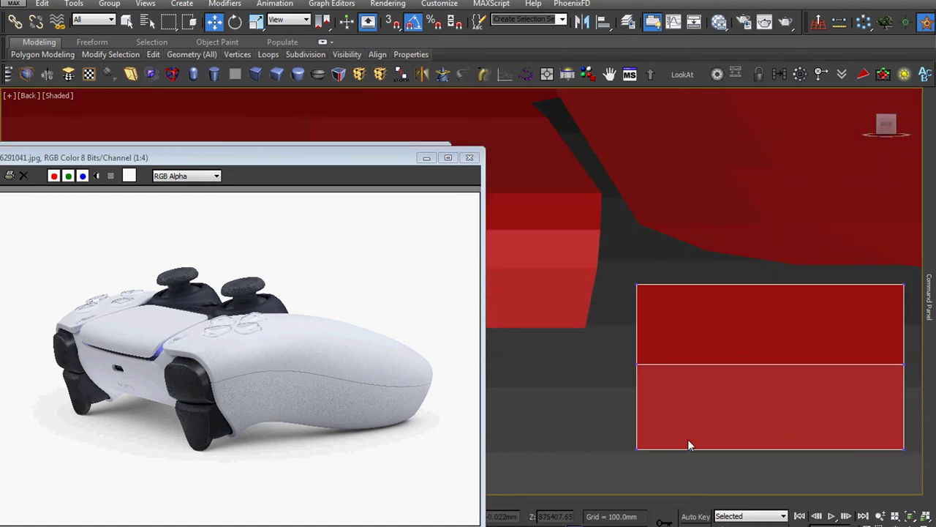
drag(695, 216, 695, 215)
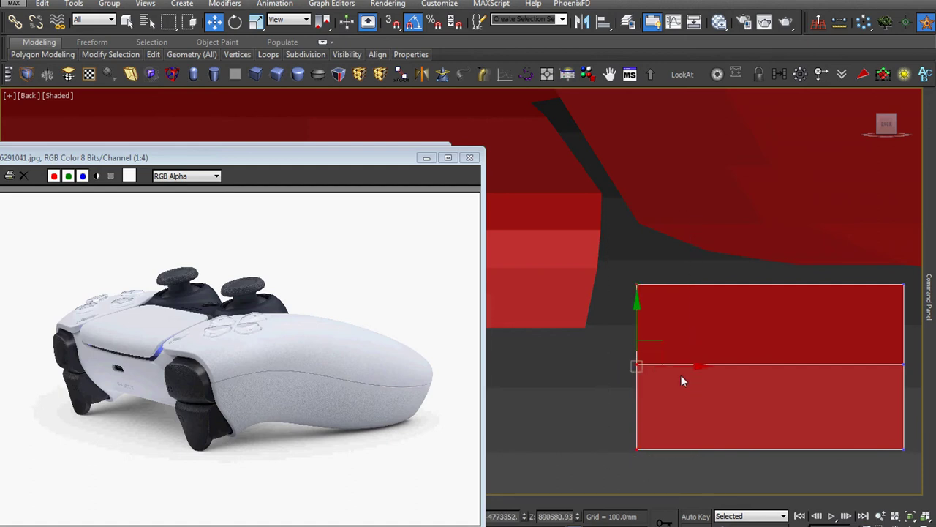
drag(680, 370, 651, 366)
click(675, 451)
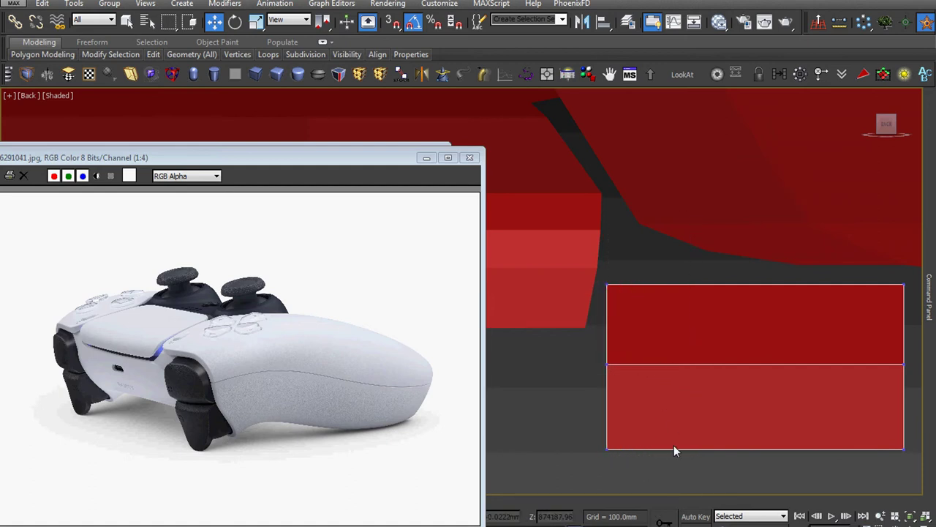
drag(583, 344, 583, 341)
drag(655, 407, 636, 407)
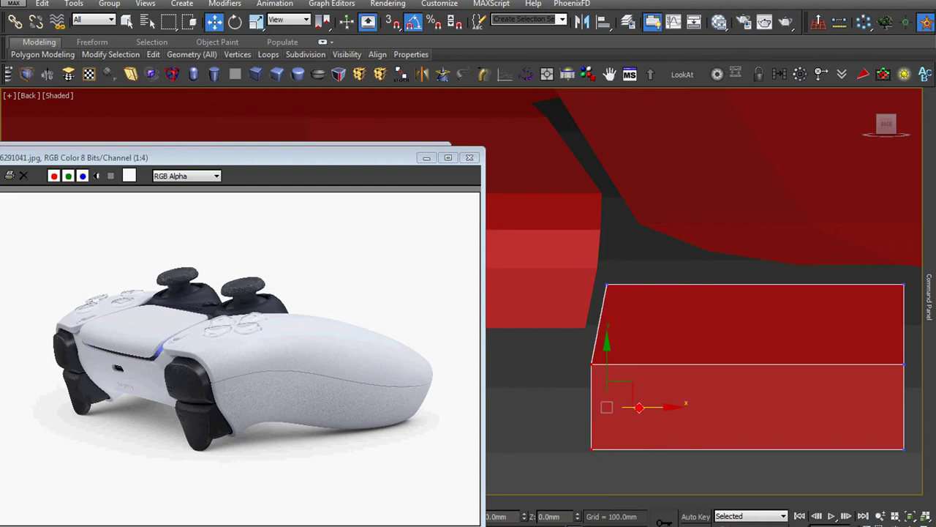
alt+middle_drag(640, 408, 644, 358)
In Top view, Shift-drag the box's edge along the controller outline into a three-segment strip
key(2)
key(t)
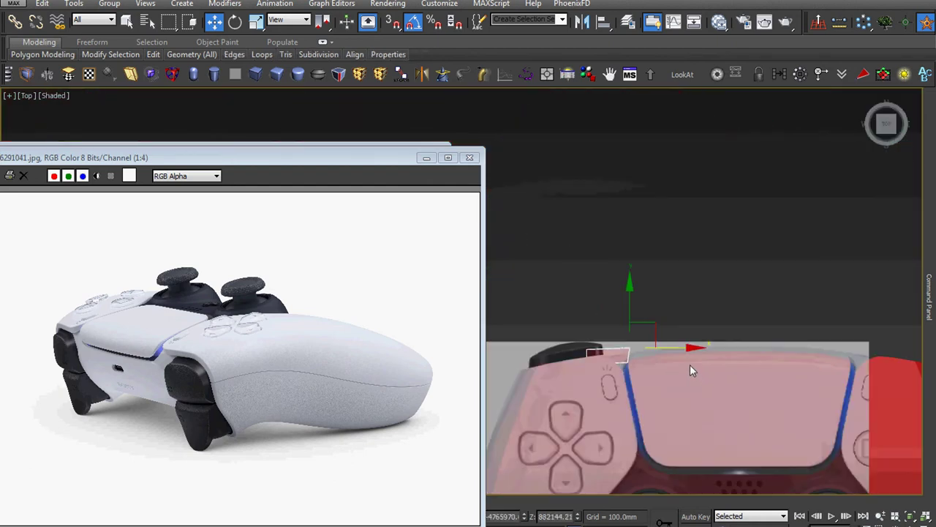
scroll(596, 359, up, 3)
scroll(659, 355, up, 2)
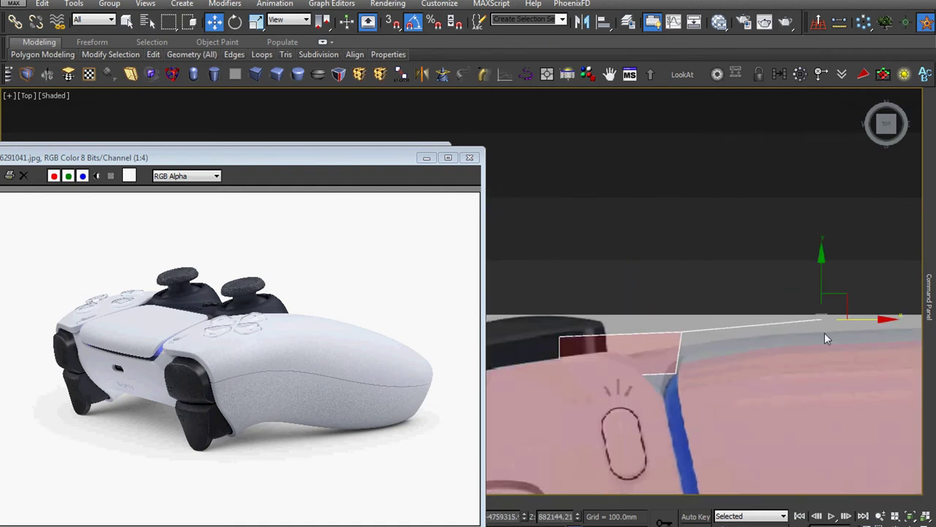
middle_drag(825, 332, 633, 383)
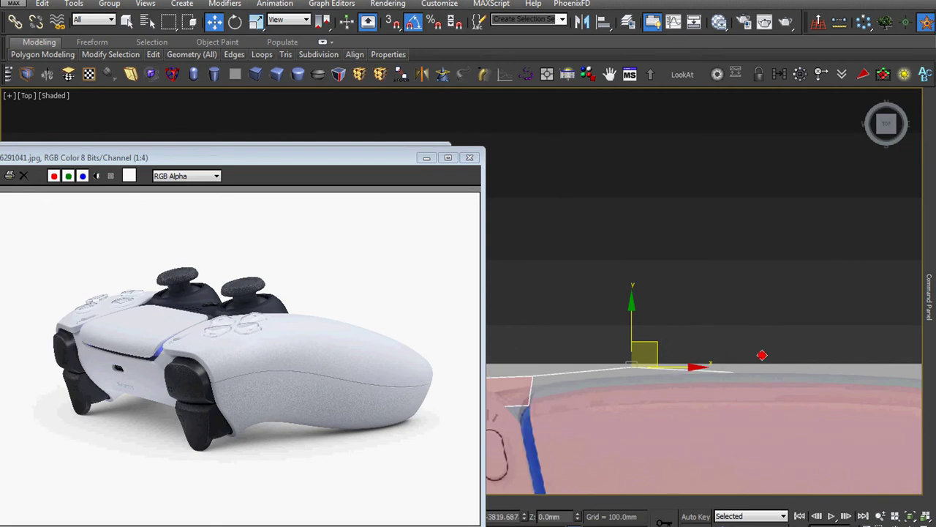
mouse_move(783, 349)
alt+middle_down()
mouse_move(598, 334)
mouse_move(778, 291)
alt+middle_up()
scroll(675, 319, up, 5)
mouse_move(676, 319)
alt+middle_down()
mouse_move(665, 332)
mouse_move(706, 324)
mouse_move(670, 330)
mouse_move(616, 313)
mouse_move(660, 366)
mouse_move(637, 341)
alt+middle_up()
scroll(655, 365, up, 2)
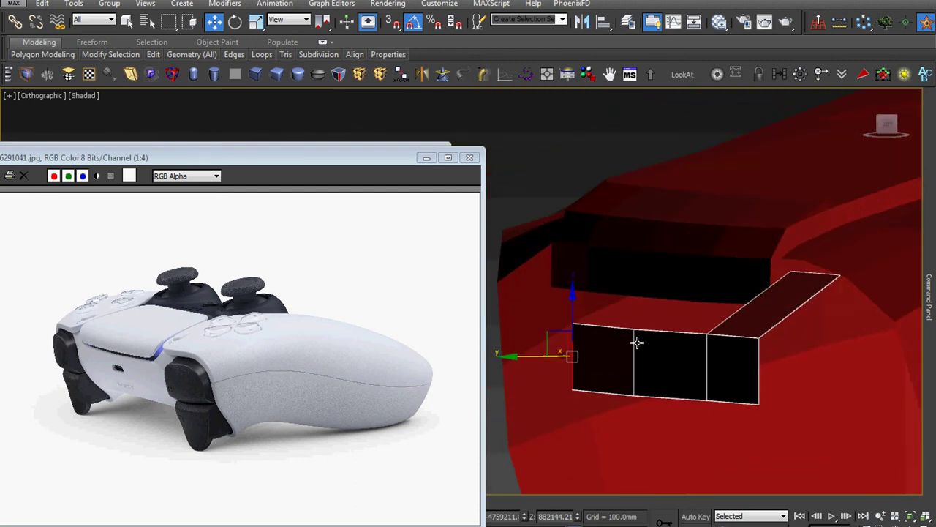
In Vertex mode, slide the strip's lower vertices and pull the two lower corners left and down
alt+middle_drag(728, 341, 797, 360)
key(1)
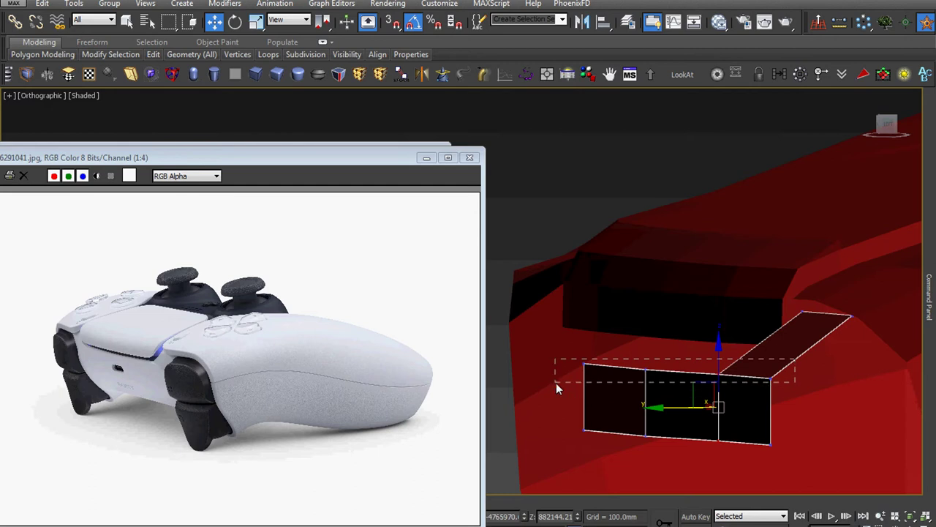
alt+middle_drag(556, 384, 664, 383)
mouse_move(709, 322)
alt+middle_down()
mouse_move(730, 331)
mouse_move(697, 364)
alt+middle_up()
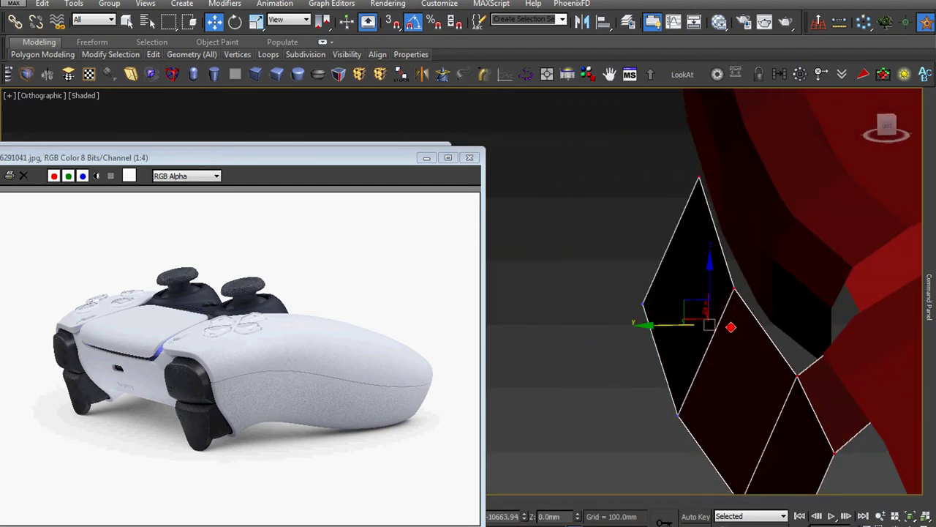
scroll(697, 365, down, 3)
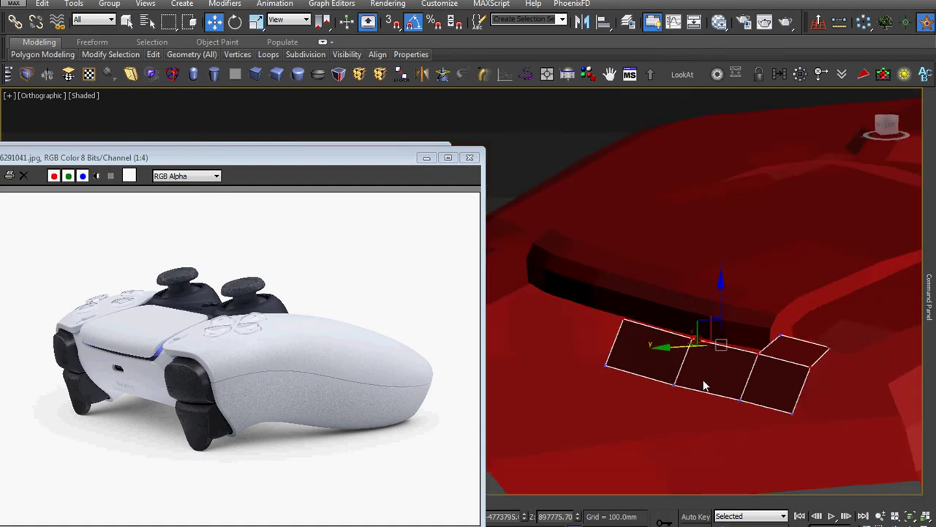
scroll(704, 385, up, 2)
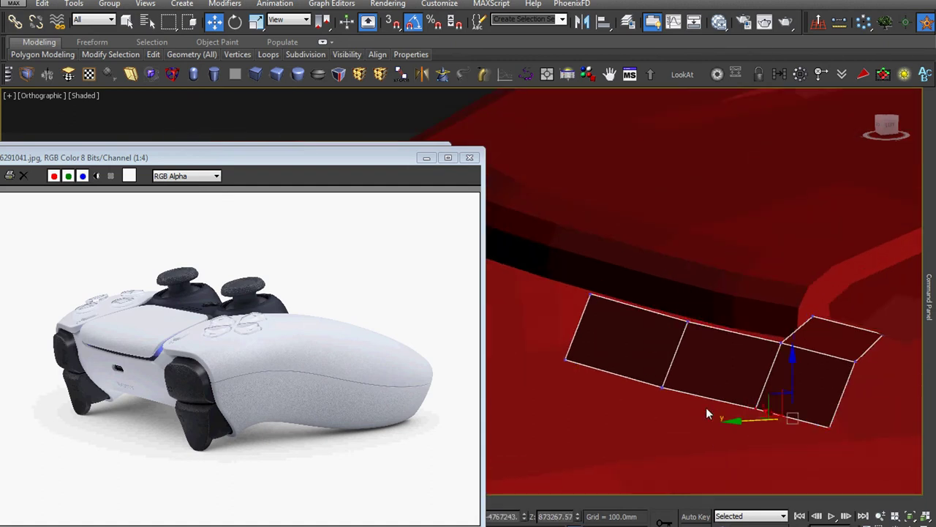
mouse_move(662, 415)
alt+middle_down()
mouse_move(636, 411)
mouse_move(687, 418)
alt+middle_up()
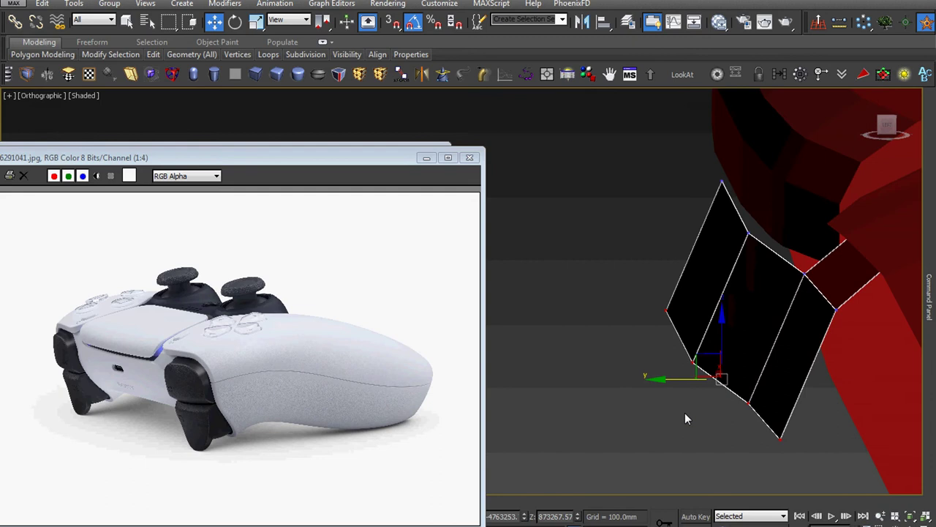
drag(677, 381, 698, 381)
click(760, 430)
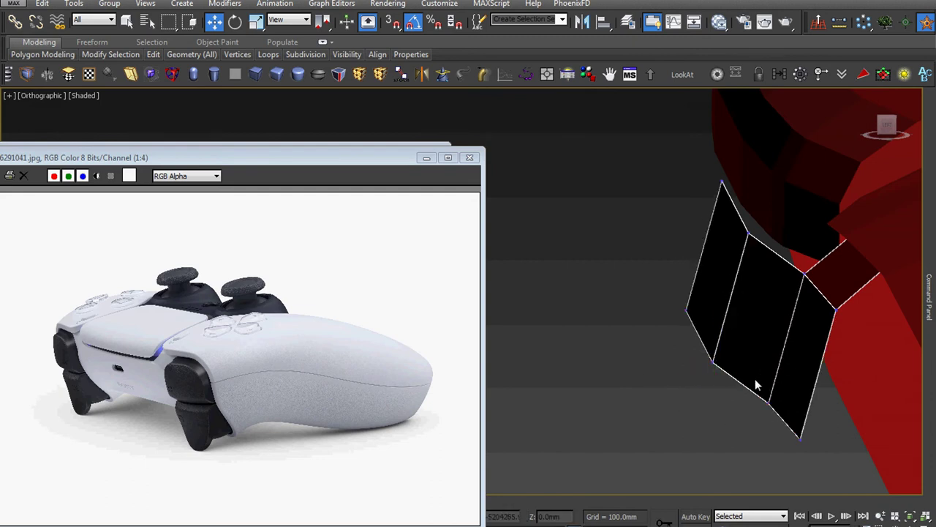
drag(757, 386, 774, 442)
drag(757, 401, 739, 405)
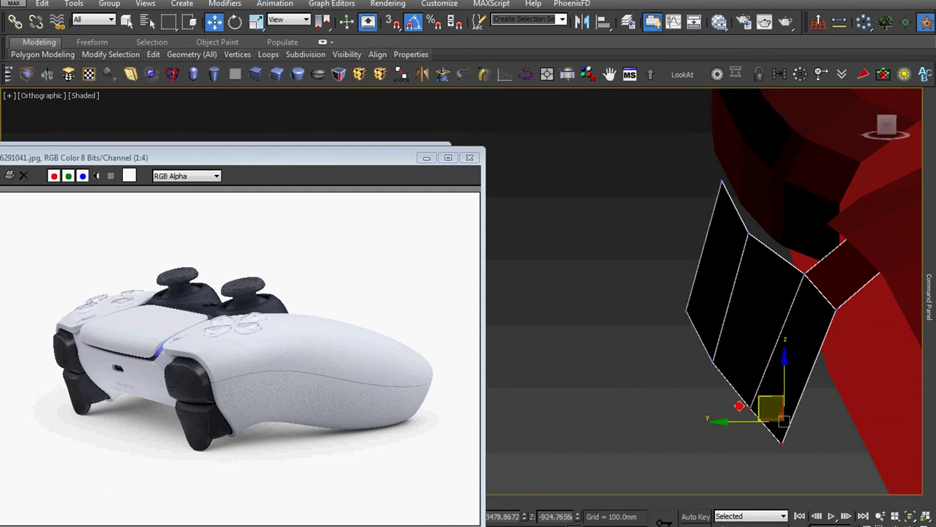
Reposition the corner vertices at the strip's angled end, tucking that segment beneath the shell
alt+middle_drag(739, 405, 784, 426)
scroll(783, 425, up, 5)
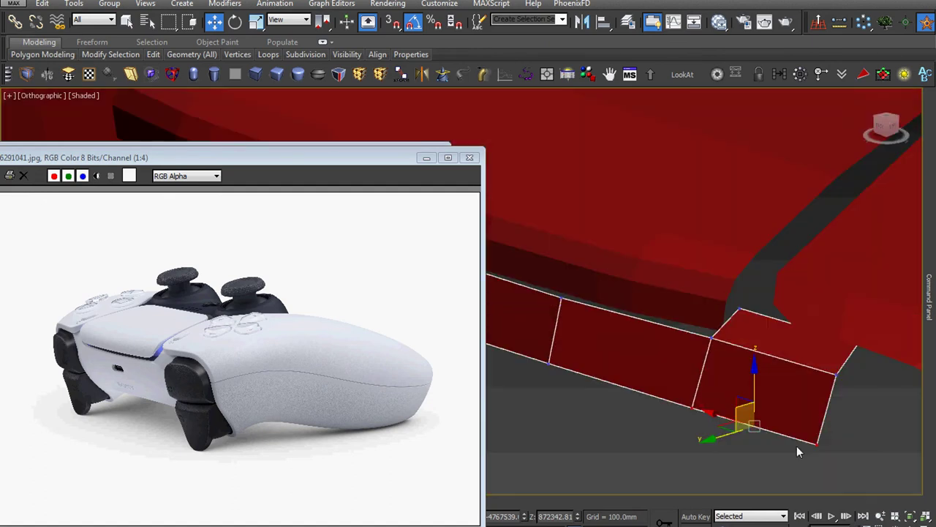
click(674, 419)
drag(763, 265, 765, 260)
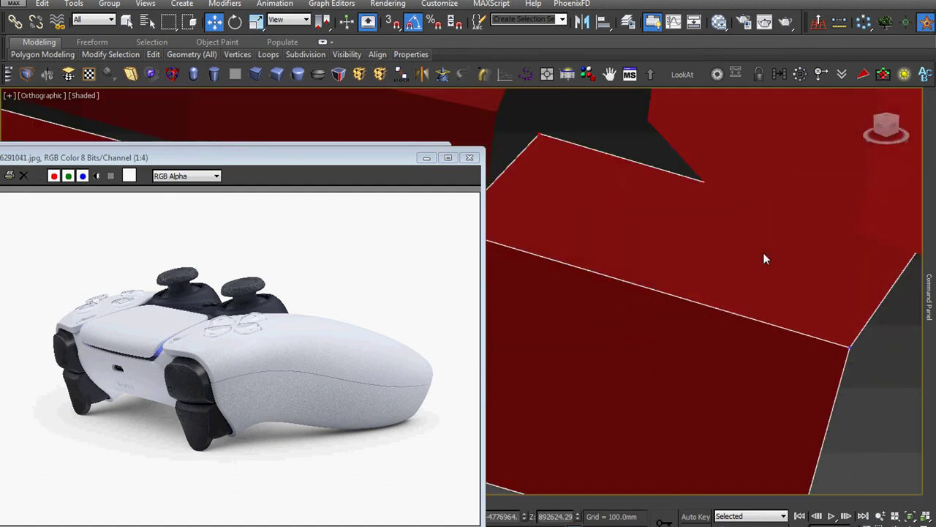
alt+middle_drag(764, 257, 580, 322)
mouse_move(545, 289)
alt+middle_down()
mouse_move(629, 340)
mouse_move(599, 355)
alt+middle_up()
drag(554, 433, 731, 356)
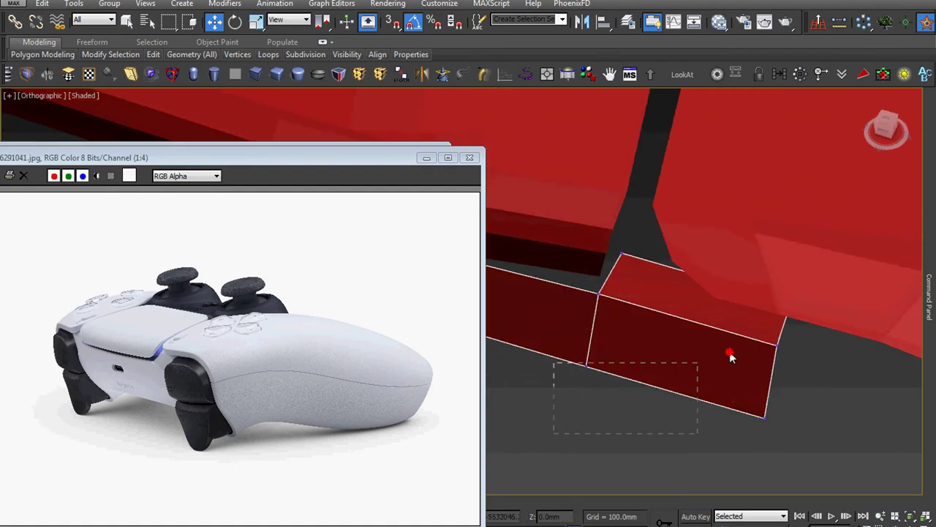
drag(846, 230, 847, 229)
mouse_move(846, 229)
alt+middle_down()
mouse_move(753, 278)
mouse_move(739, 365)
alt+middle_up()
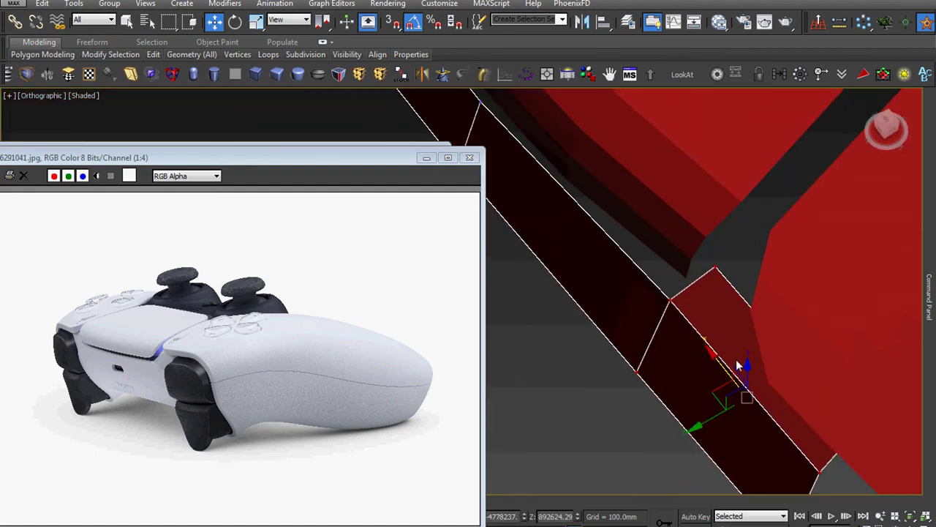
In Top view, move the strip's left corner vertex down onto the reference outline
key(t)
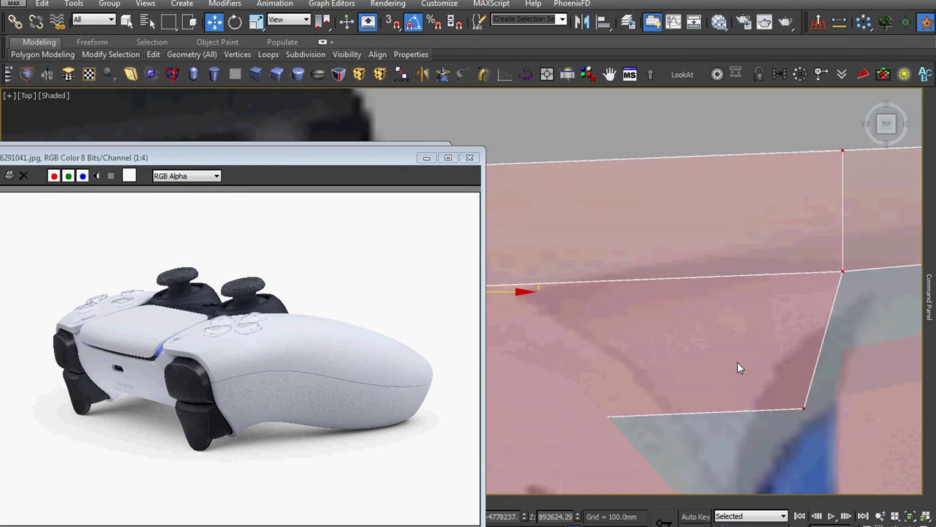
scroll(738, 368, down, 5)
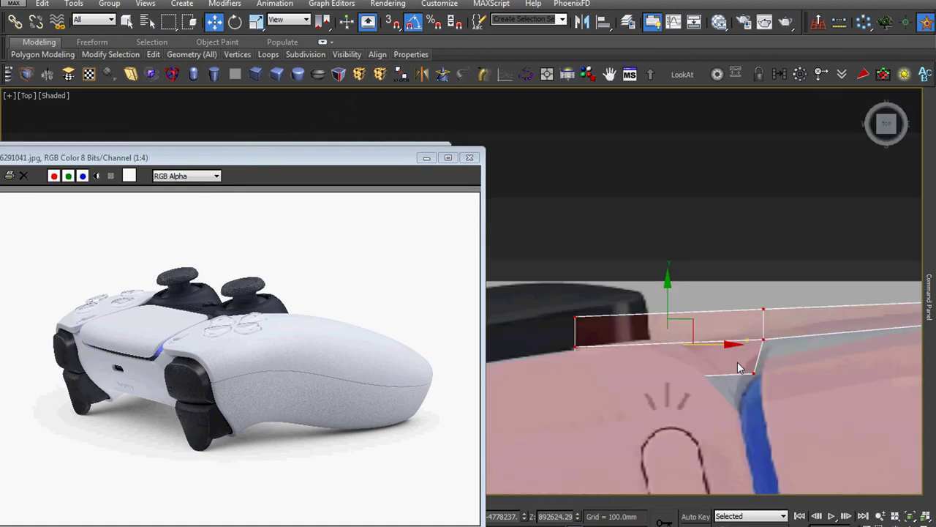
click(540, 442)
click(575, 347)
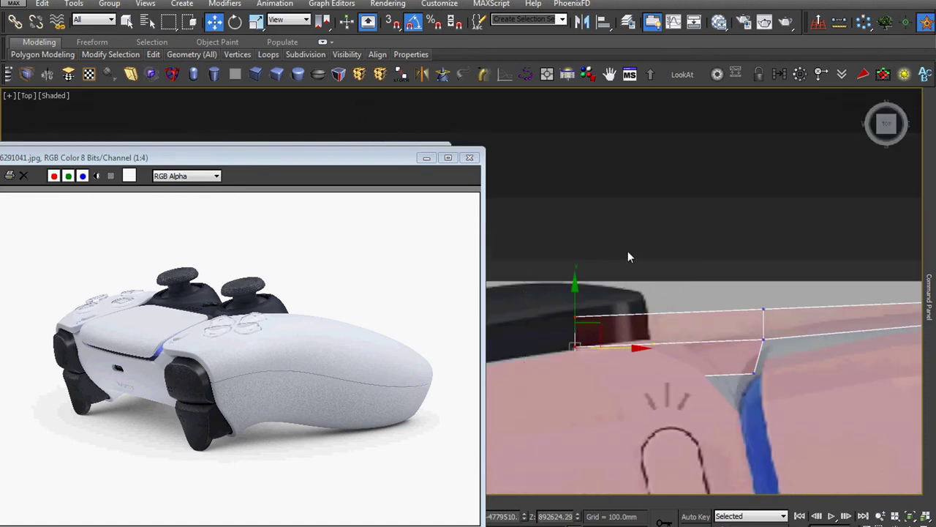
scroll(574, 316, up, 2)
drag(570, 311, 570, 340)
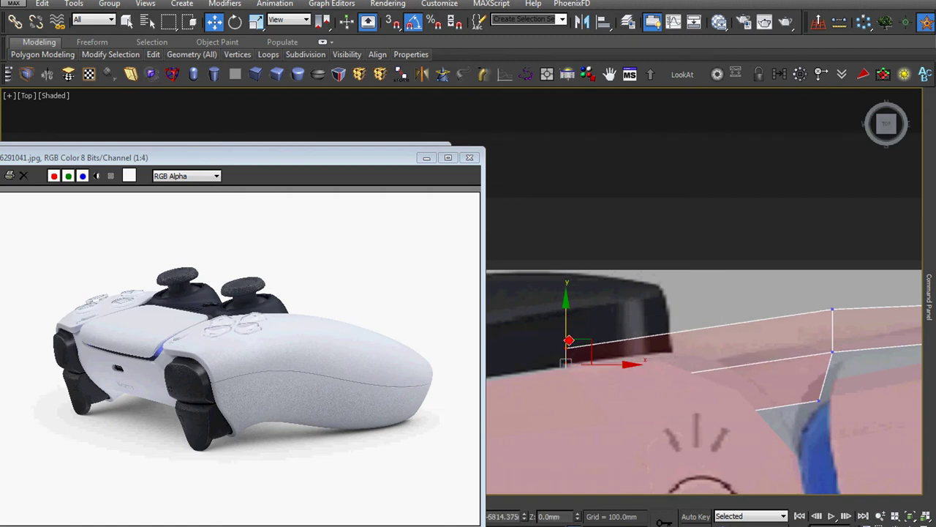
scroll(739, 385, down, 2)
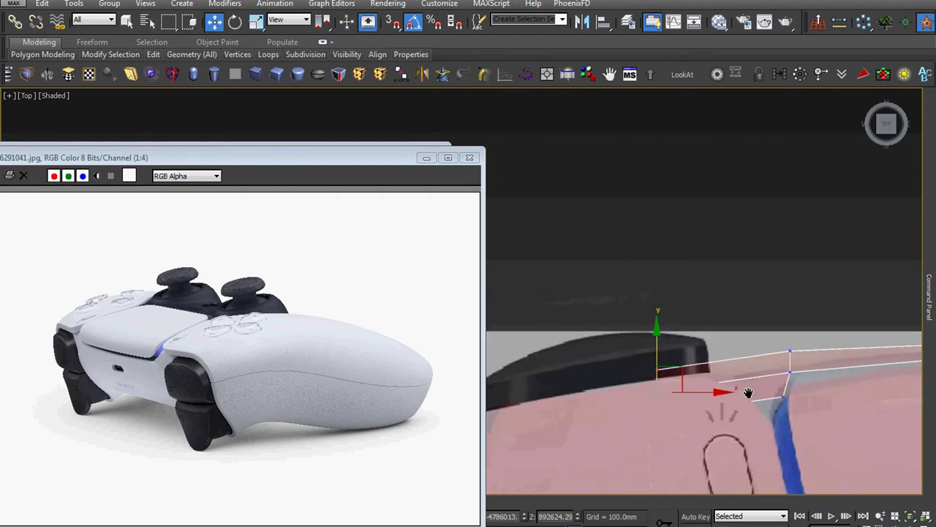
middle_drag(739, 385, 615, 389)
scroll(615, 389, up, 1)
scroll(618, 401, up, 1)
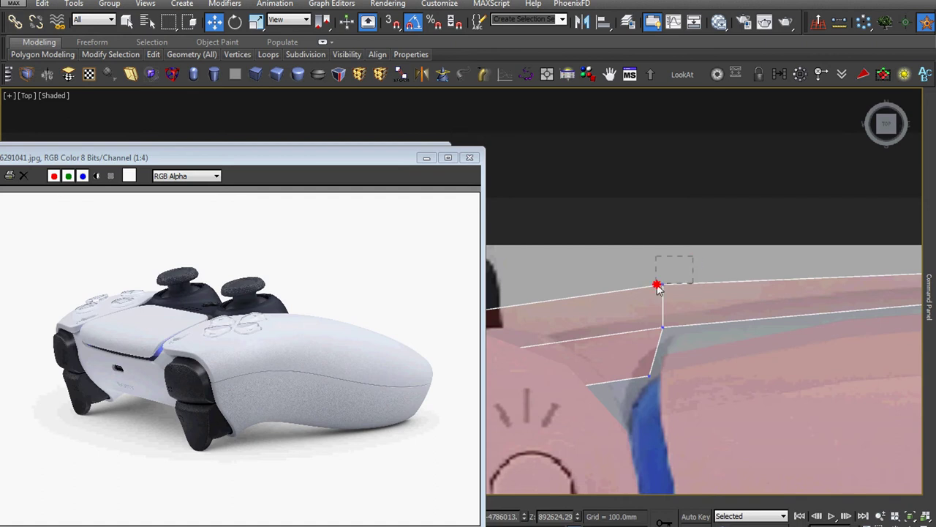
scroll(657, 287, up, 1)
Adjust the vertex at the strip's end against the reference outline
click(669, 298)
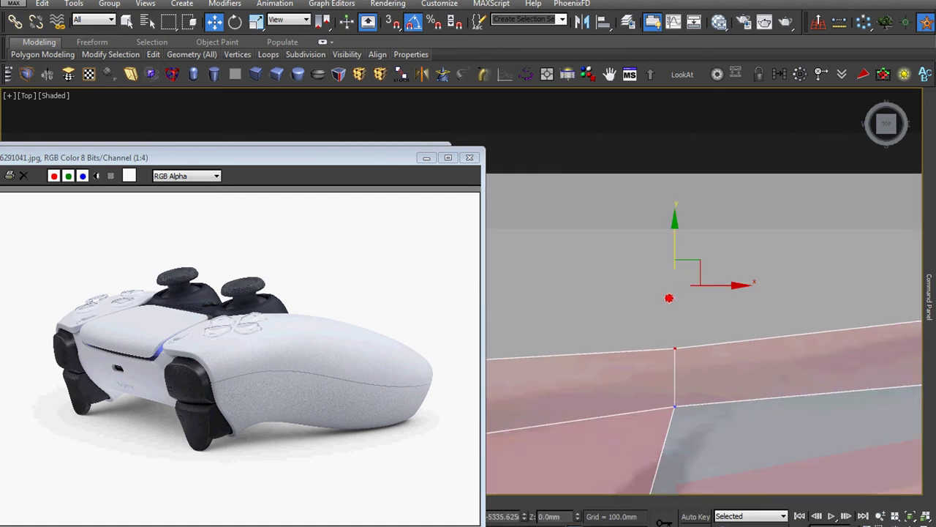
scroll(670, 310, up, 1)
scroll(670, 310, up, 1)
click(931, 343)
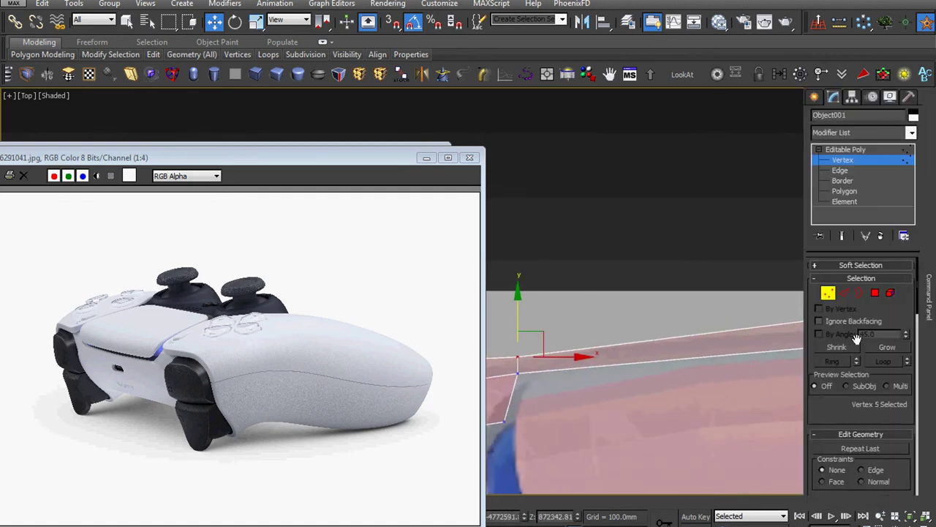
scroll(714, 330, up, 2)
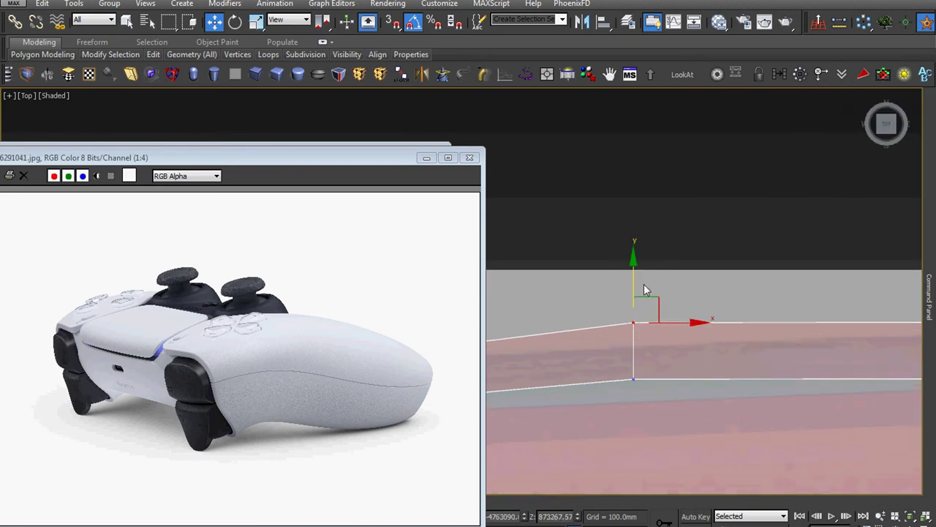
click(665, 295)
scroll(654, 314, down, 2)
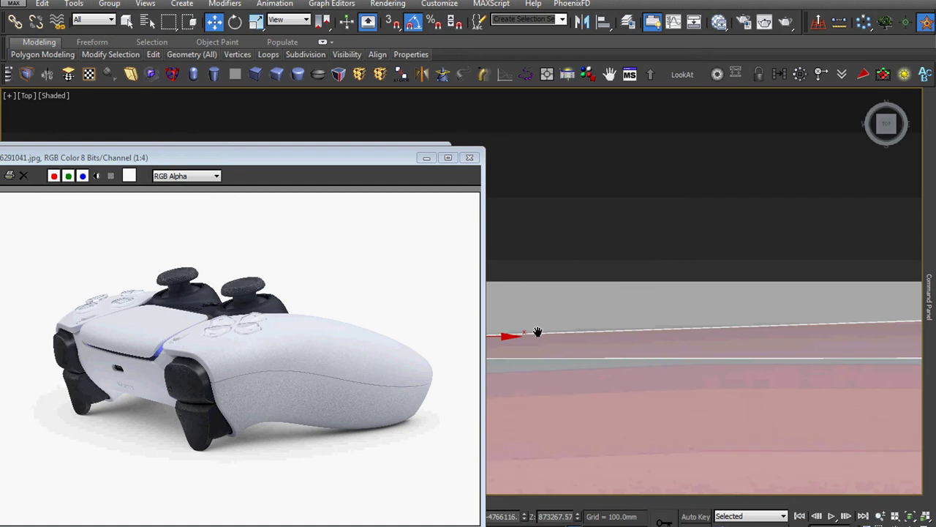
middle_drag(535, 330, 653, 340)
scroll(653, 340, up, 2)
Move the strip's right corner vertices up to match the reference outline
middle_drag(770, 341, 676, 330)
scroll(676, 330, up, 2)
click(720, 276)
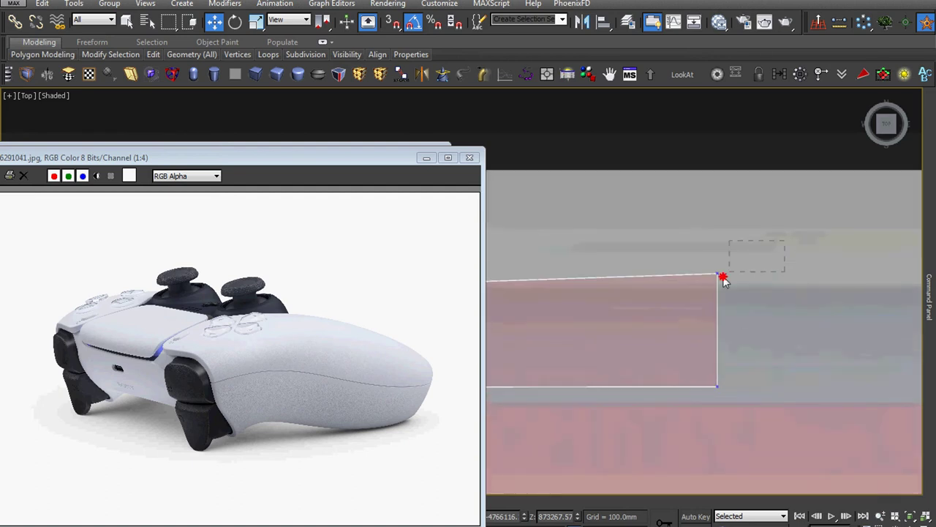
click(718, 386)
drag(719, 341, 722, 310)
scroll(639, 359, down, 3)
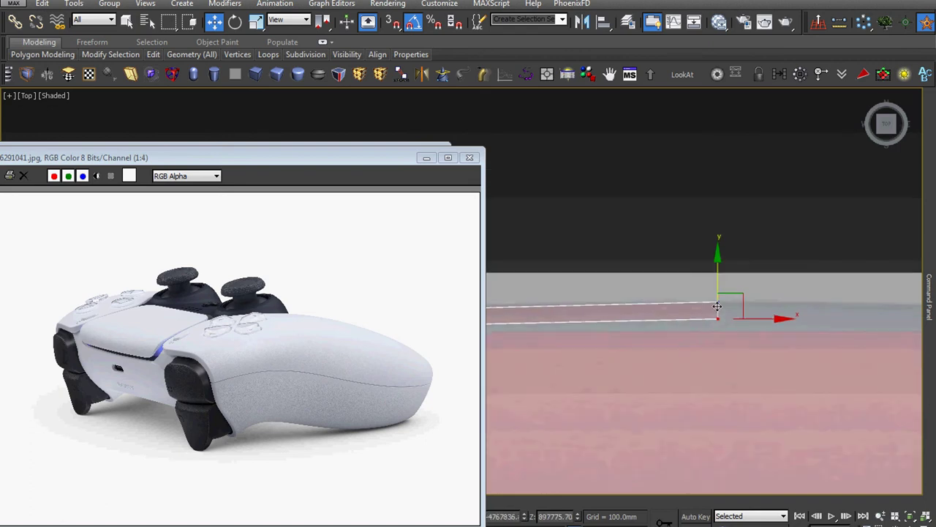
alt+middle_drag(639, 358, 804, 306)
scroll(817, 355, up, 2)
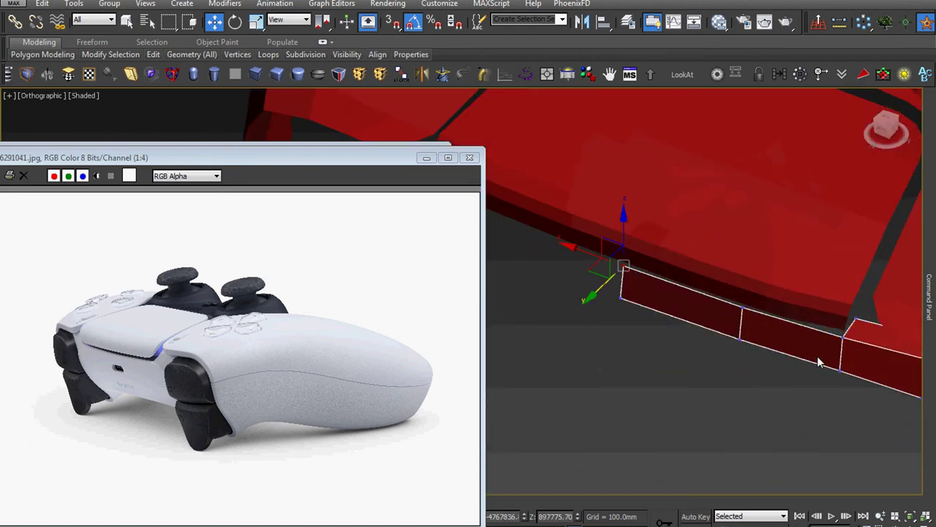
scroll(777, 358, up, 1)
Select the strip's bottom edge loop, then nudge a middle vertex into line along the edge
key(2)
double_click(778, 358)
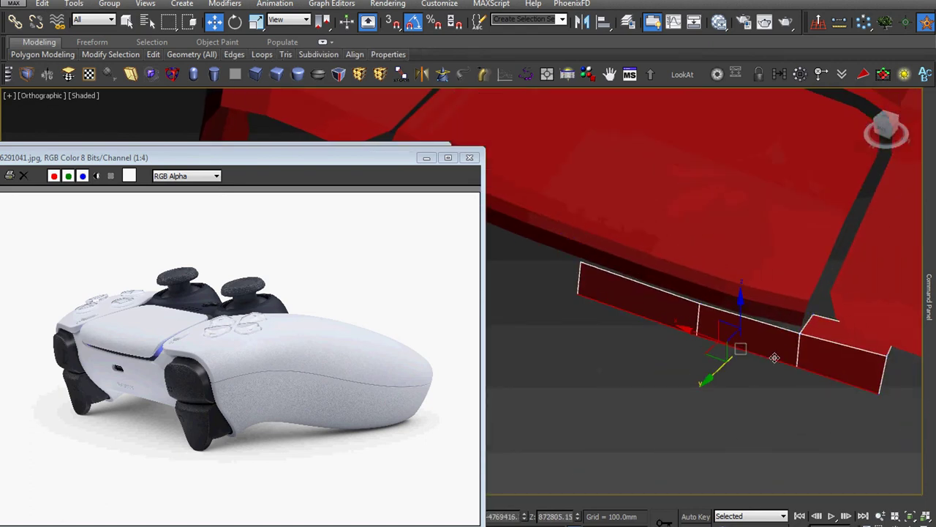
scroll(666, 324, up, 2)
key(1)
click(708, 340)
mouse_move(708, 340)
alt+middle_down()
mouse_move(753, 313)
mouse_move(686, 328)
alt+middle_up()
drag(686, 328, 680, 322)
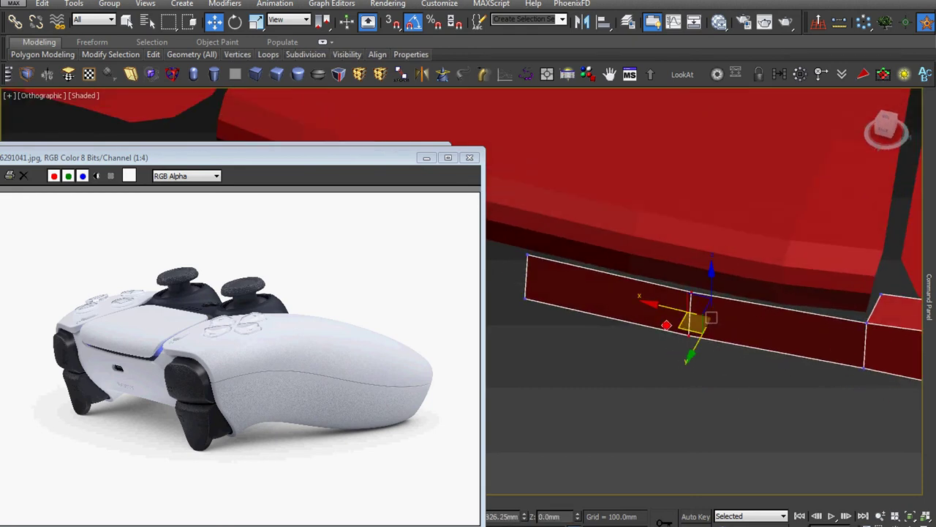
scroll(714, 368, down, 4)
scroll(684, 344, up, 2)
scroll(746, 333, up, 2)
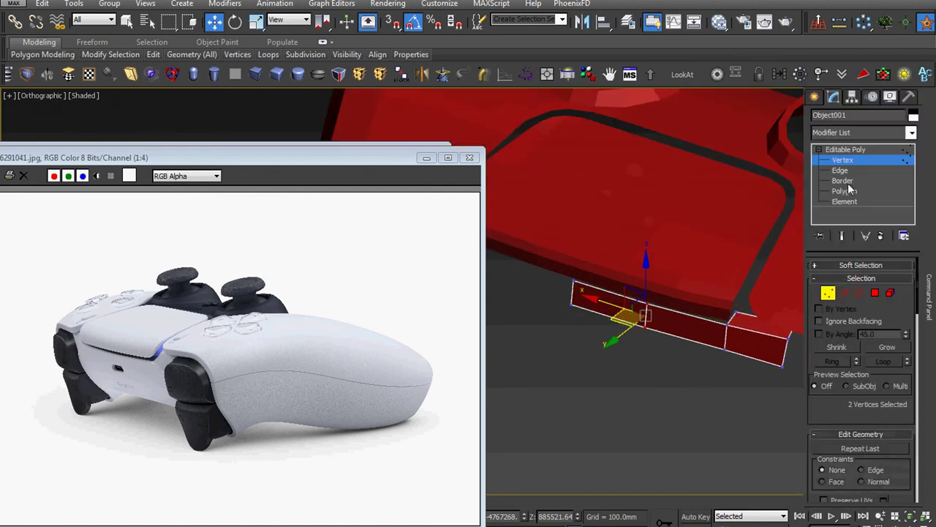
scroll(717, 329, down, 2)
mouse_move(658, 315)
alt+middle_down()
mouse_move(629, 348)
mouse_move(732, 349)
alt+middle_up()
scroll(733, 348, up, 2)
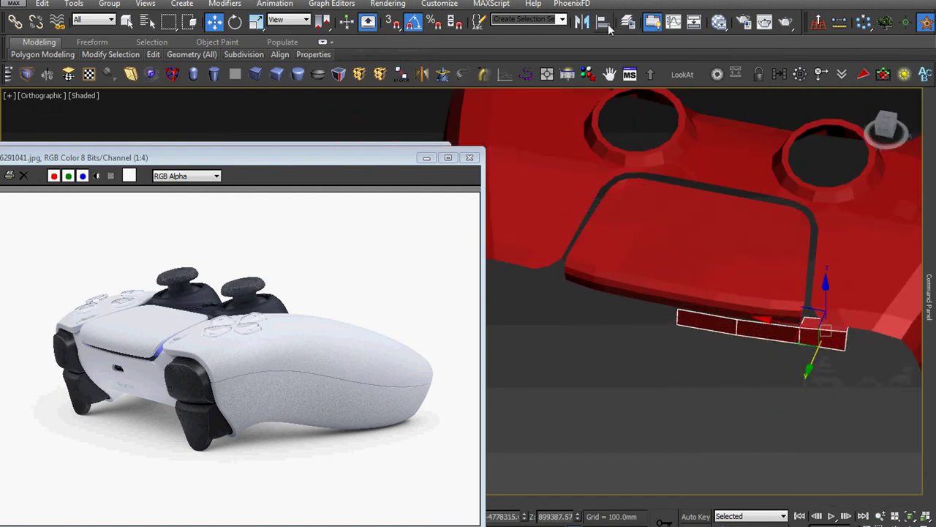
Create an X-axis mirrored instance of the seam strip on the opposite side
click(585, 23)
click(469, 298)
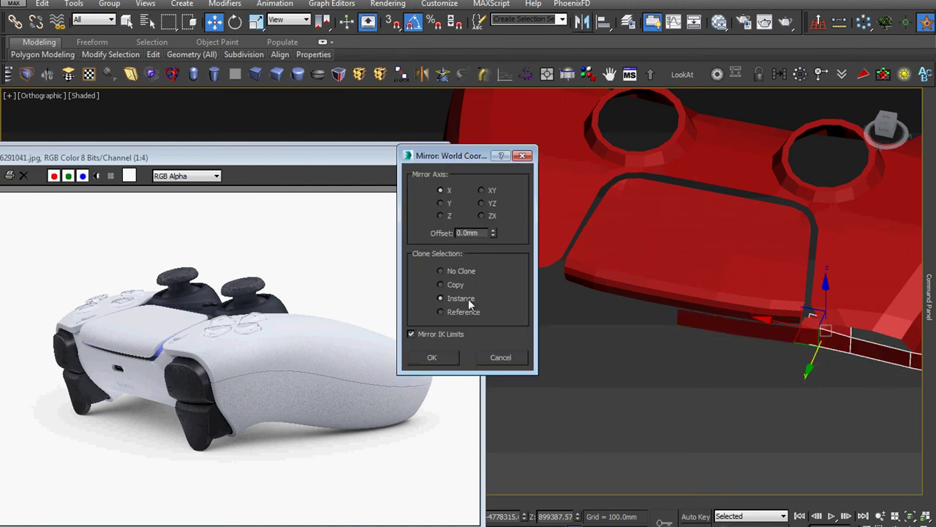
click(432, 357)
right_click(672, 313)
click(684, 322)
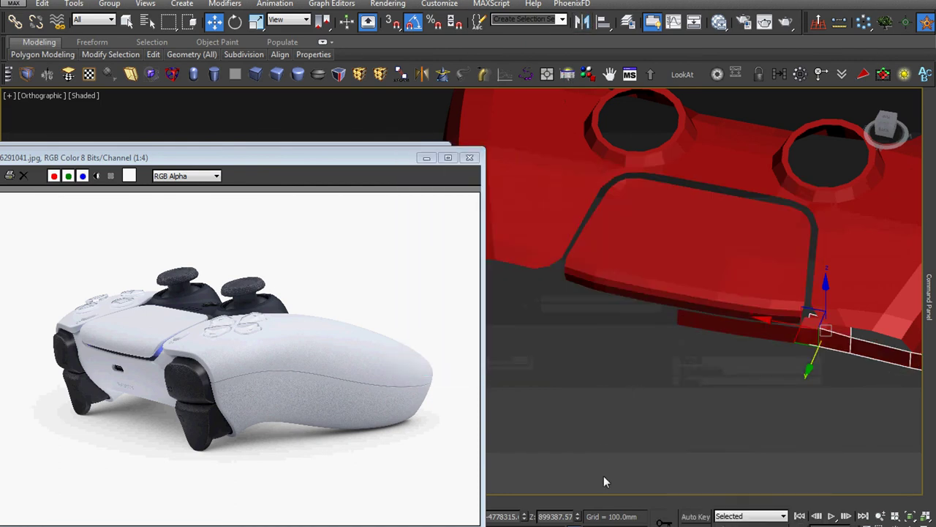
Raise the reference image windows with the front-view controller image in front, then select the right-hand strip
drag(379, 161, 360, 109)
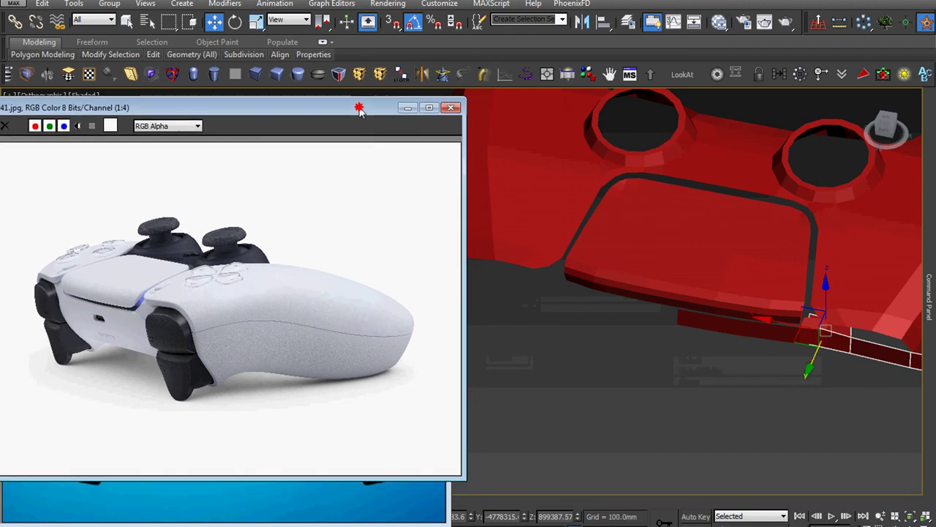
click(439, 502)
drag(344, 144, 346, 115)
click(435, 516)
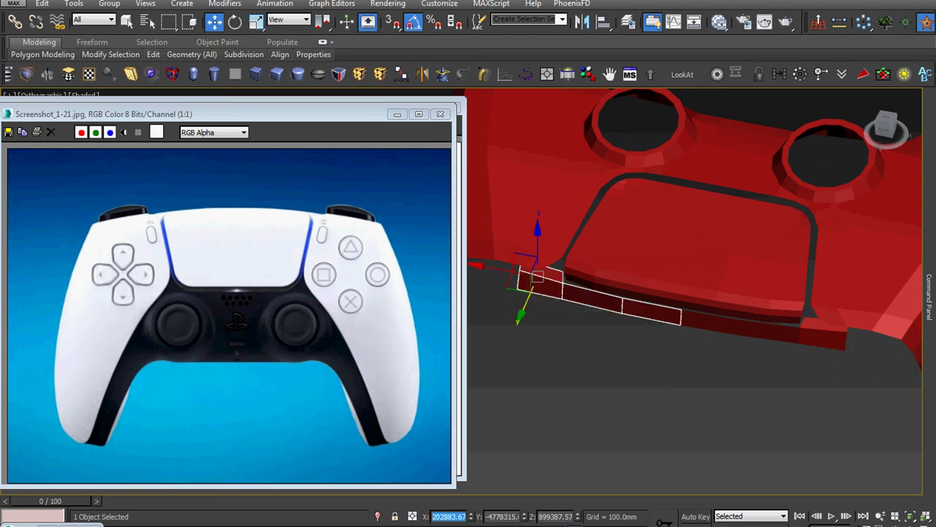
click(725, 327)
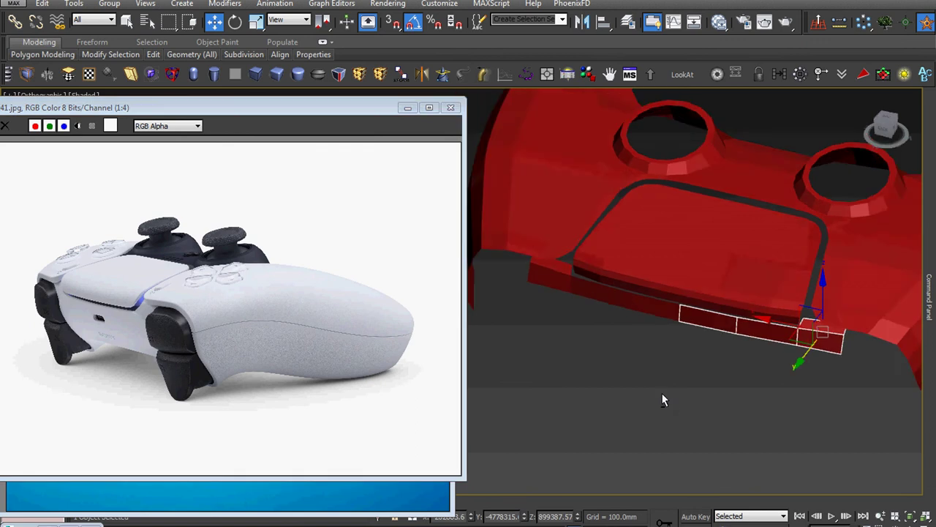
Shift-drag the strip's bottom edges downward to extrude new rows of polygons
mouse_move(662, 401)
alt+middle_down()
mouse_move(753, 337)
mouse_move(851, 303)
mouse_move(830, 314)
mouse_move(822, 278)
alt+middle_up()
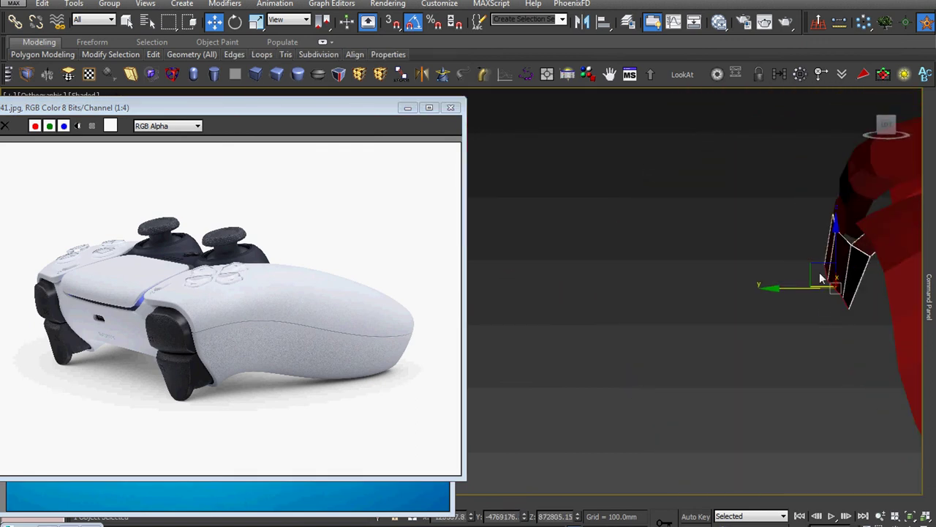
mouse_move(818, 267)
shift+mouse_down()
mouse_move(806, 390)
mouse_move(822, 388)
shift+mouse_up()
alt+middle_drag(821, 388, 842, 400)
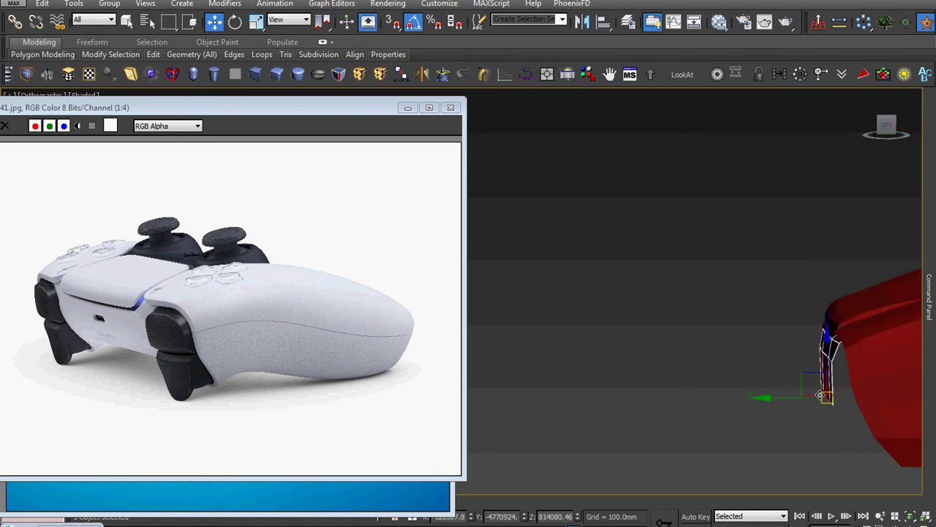
scroll(843, 400, up, 3)
scroll(729, 412, up, 3)
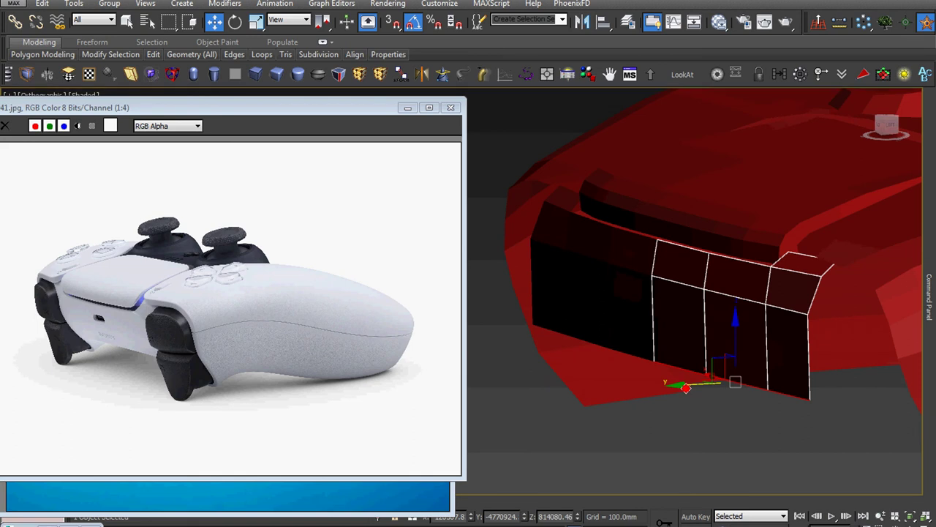
mouse_move(724, 373)
alt+middle_down()
mouse_move(707, 395)
mouse_move(732, 362)
alt+middle_up()
mouse_move(732, 362)
shift+mouse_down()
mouse_move(748, 412)
mouse_move(768, 428)
shift+mouse_up()
scroll(731, 380, down, 4)
Extrude another row outward from the bottom edges to form a flat section
mouse_move(731, 381)
alt+middle_down()
mouse_move(687, 388)
mouse_move(707, 391)
alt+middle_up()
scroll(707, 391, up, 3)
scroll(692, 387, up, 2)
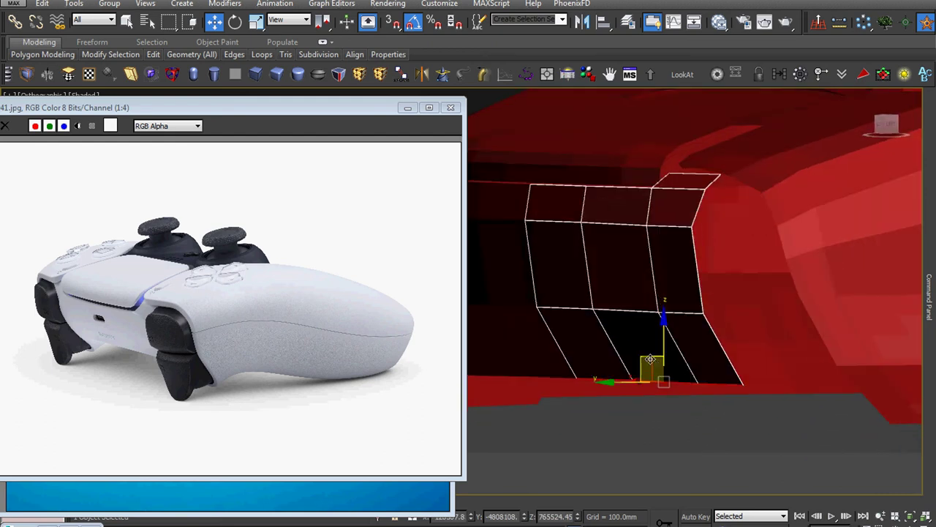
alt+middle_drag(690, 393, 693, 397)
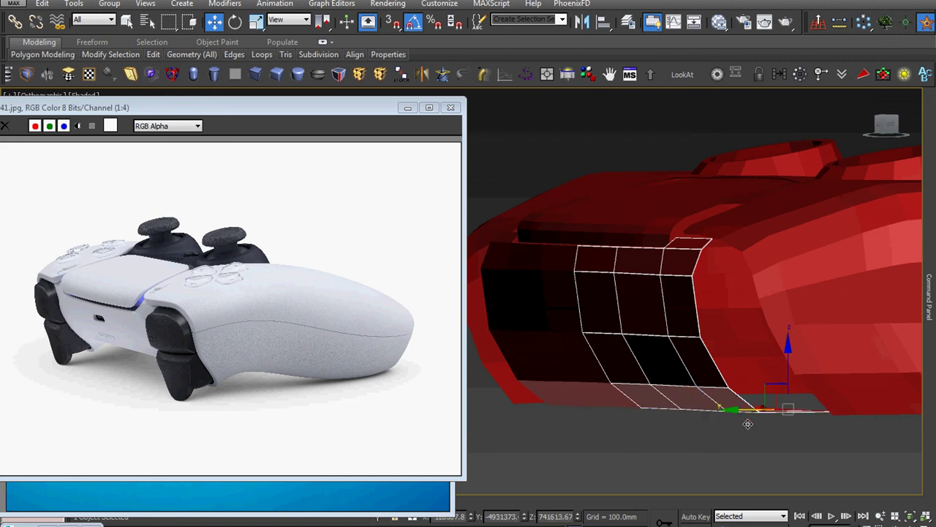
scroll(749, 428, down, 3)
alt+middle_drag(750, 431, 644, 353)
scroll(723, 412, up, 3)
alt+middle_drag(640, 319, 659, 333)
click(724, 378)
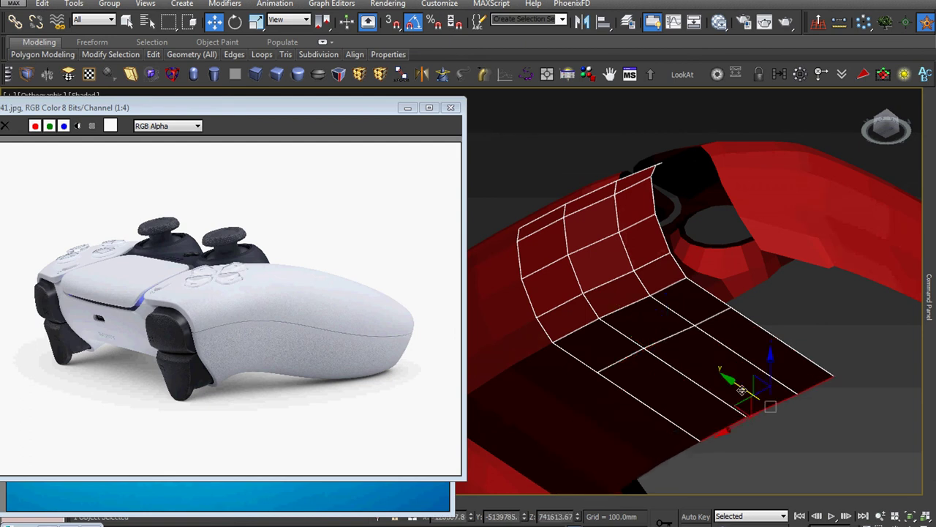
scroll(728, 370, down, 3)
Scale the flat end edges of the extended strip
right_click(738, 319)
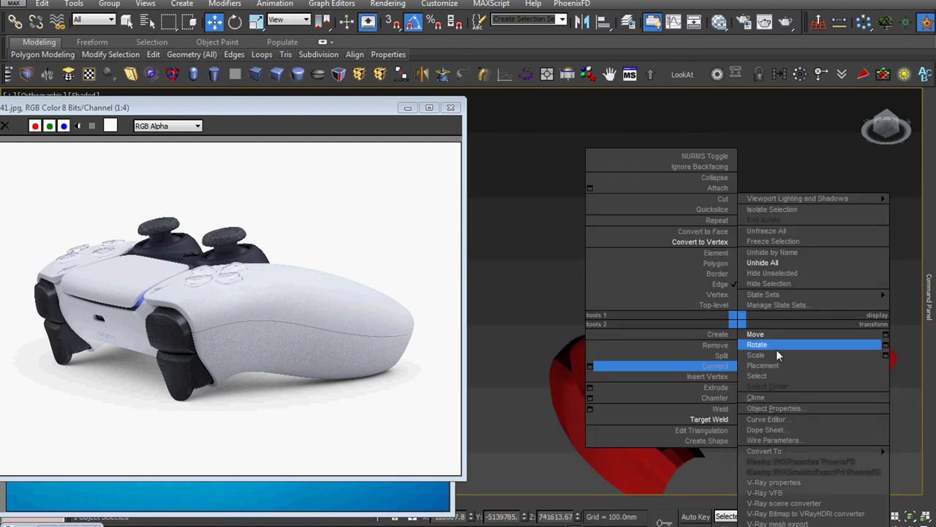
click(776, 355)
scroll(642, 310, up, 5)
alt+middle_drag(643, 317, 714, 324)
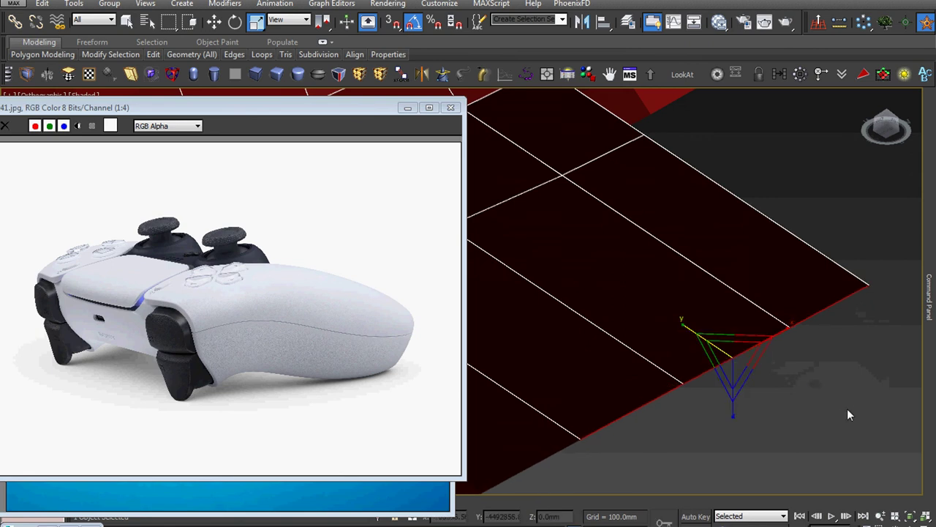
right_click(681, 322)
click(731, 330)
End isolation to show the whole shell, and rescale and move the end edges snug against its lower side
key(alt+q)
alt+middle_drag(743, 399, 662, 352)
right_click(659, 320)
click(726, 356)
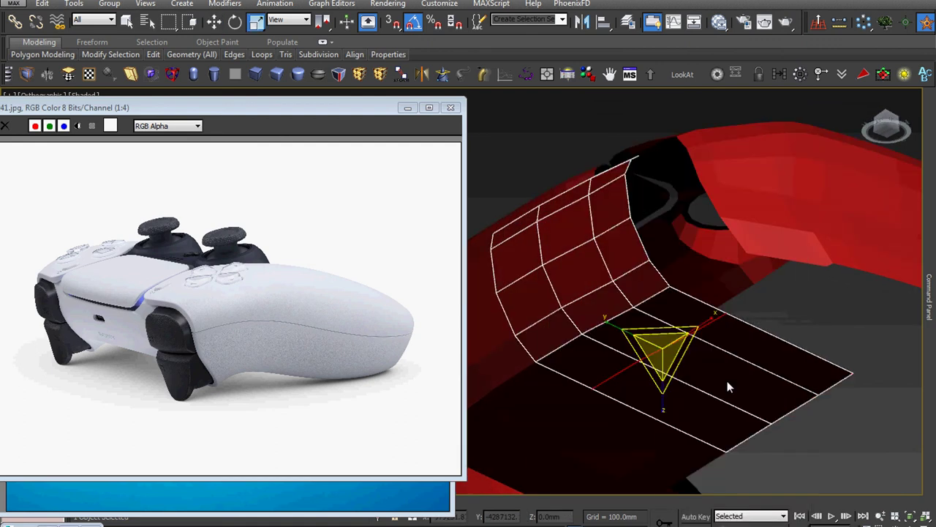
scroll(607, 331, up, 5)
scroll(670, 343, down, 5)
scroll(622, 321, up, 3)
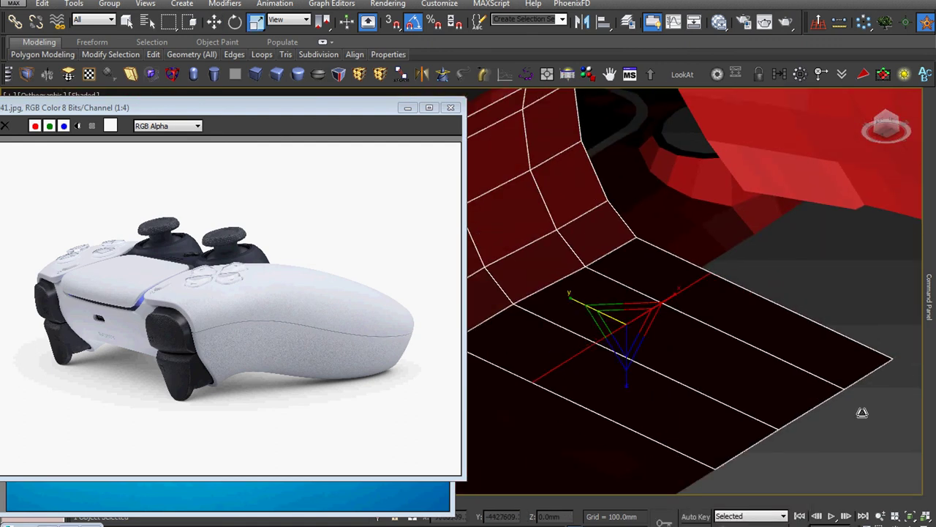
right_click(731, 326)
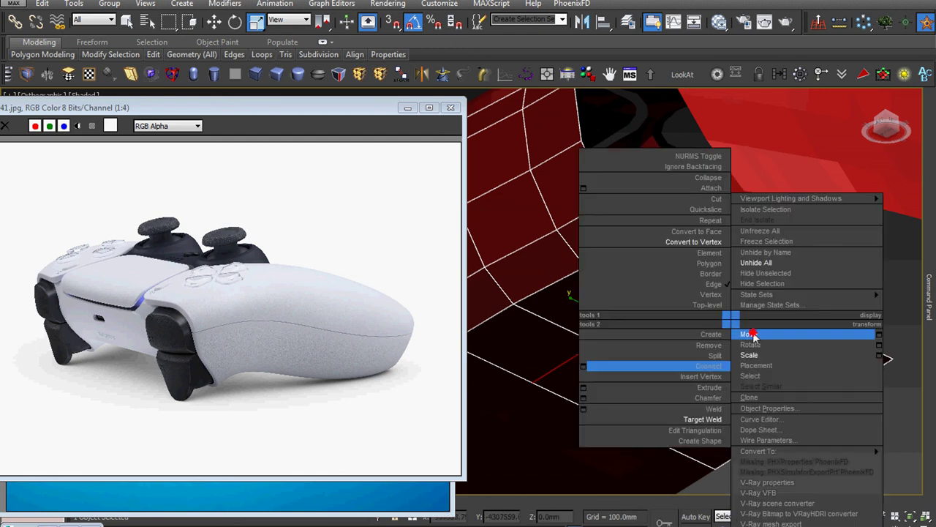
click(757, 333)
scroll(757, 333, down, 10)
alt+middle_drag(757, 333, 745, 440)
scroll(756, 379, up, 8)
scroll(756, 378, down, 2)
mouse_move(755, 380)
alt+middle_down()
mouse_move(614, 399)
mouse_move(453, 191)
alt+middle_up()
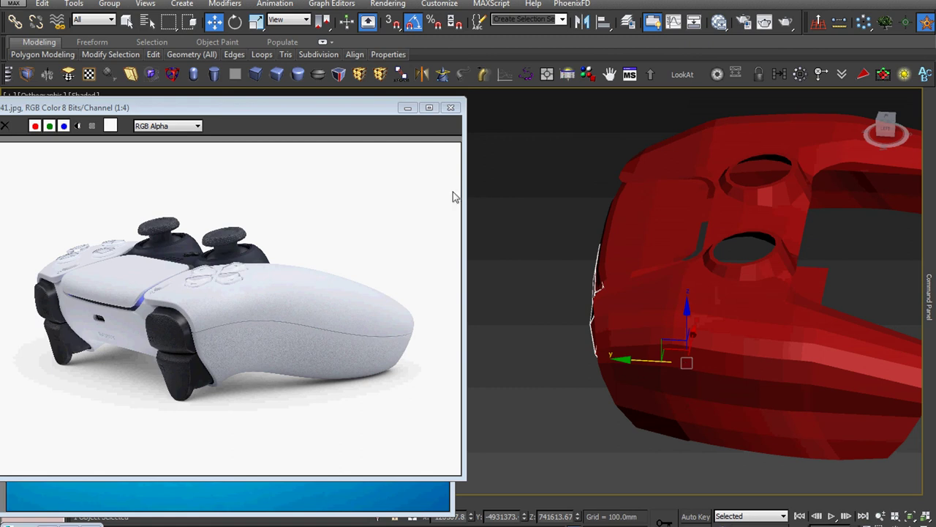
Open the Screenshot_1-21.jpg controller reference image
click(378, 483)
scroll(688, 336, down, 3)
alt+middle_drag(688, 336, 712, 343)
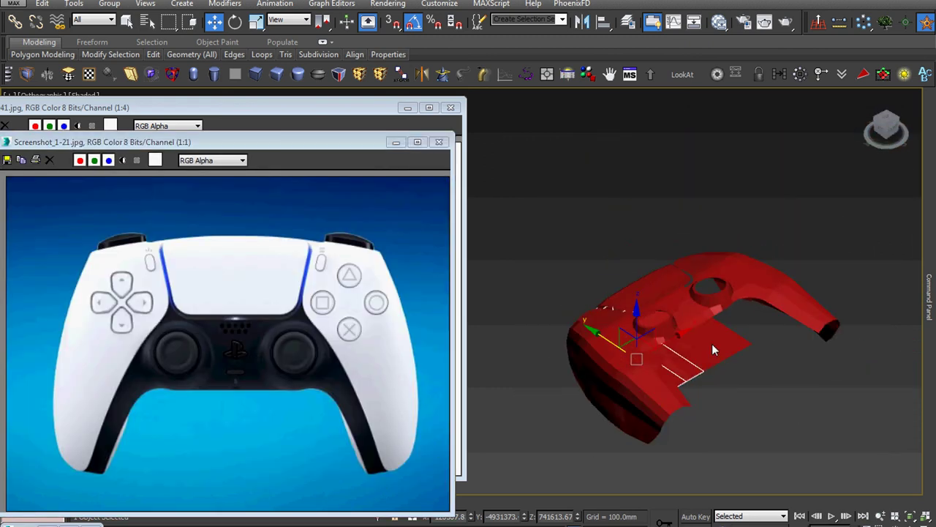
scroll(712, 343, up, 3)
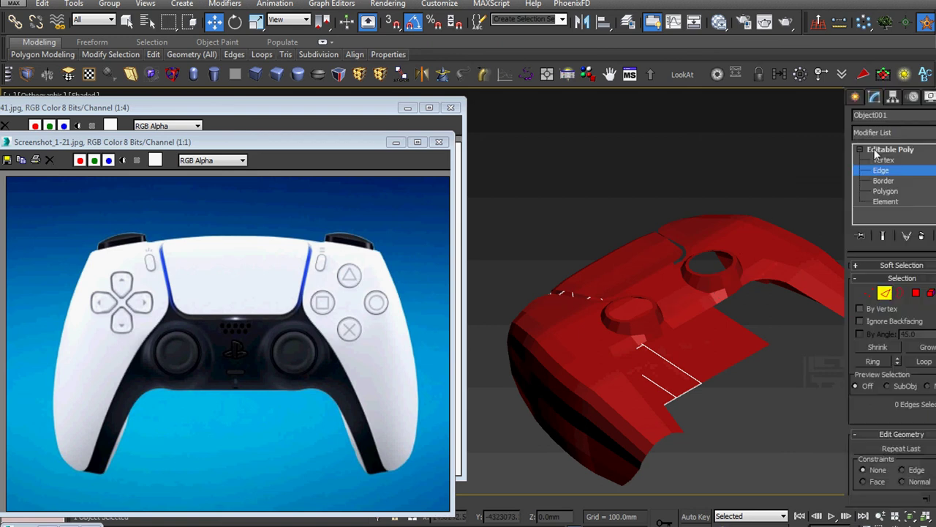
Exit Edge mode, select the left controller shell and frame it in Top view
click(850, 152)
click(707, 158)
click(674, 296)
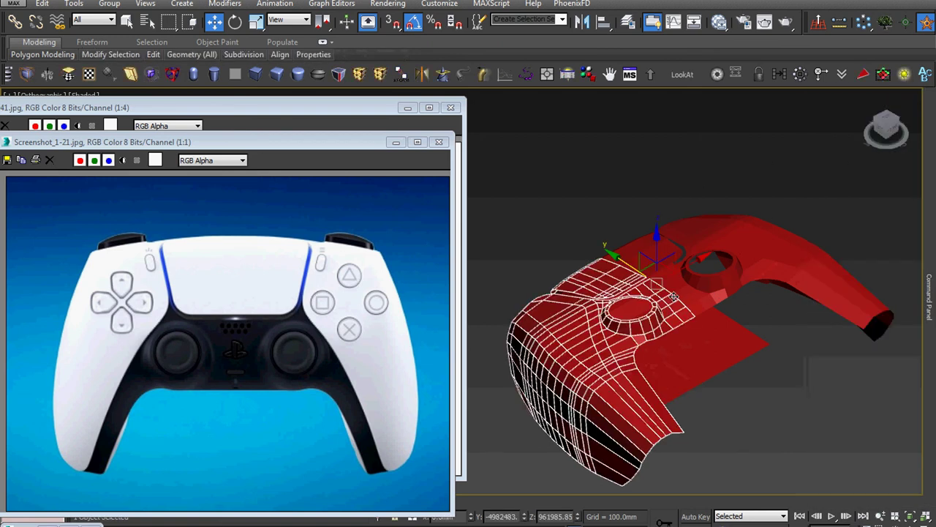
key(t)
key(z)
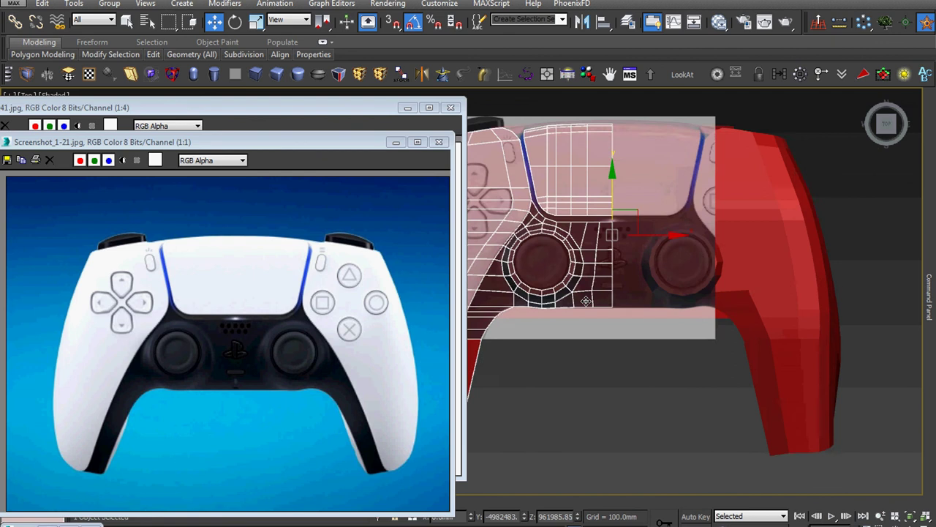
scroll(612, 291, up, 2)
middle_drag(563, 319, 701, 364)
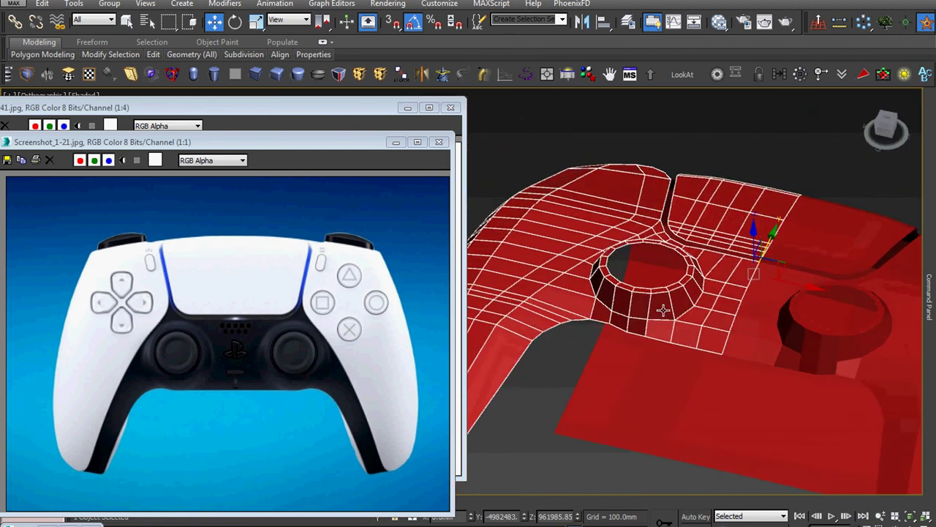
Drag the faces below the thumbstick ring down along Z toward the base plate
scroll(702, 364, up, 2)
click(702, 358)
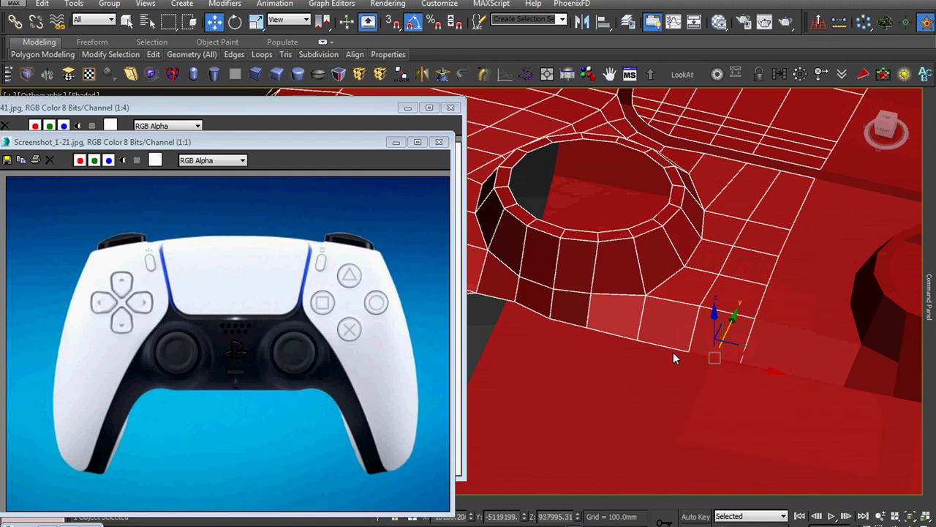
scroll(621, 347, down, 2)
mouse_move(617, 356)
alt+middle_down()
mouse_move(604, 322)
mouse_move(646, 341)
alt+middle_up()
scroll(599, 315, up, 4)
scroll(635, 327, down, 2)
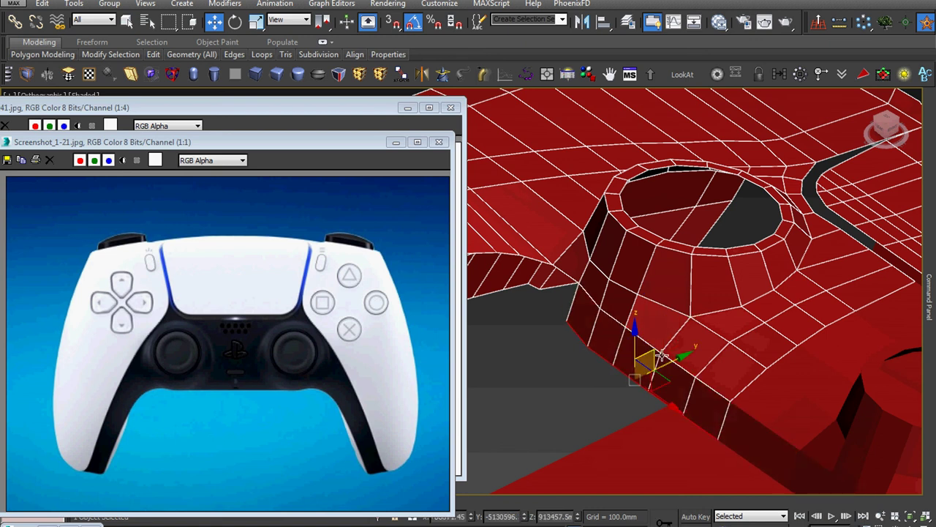
mouse_move(646, 340)
alt+middle_down()
mouse_move(656, 430)
mouse_move(664, 310)
alt+middle_up()
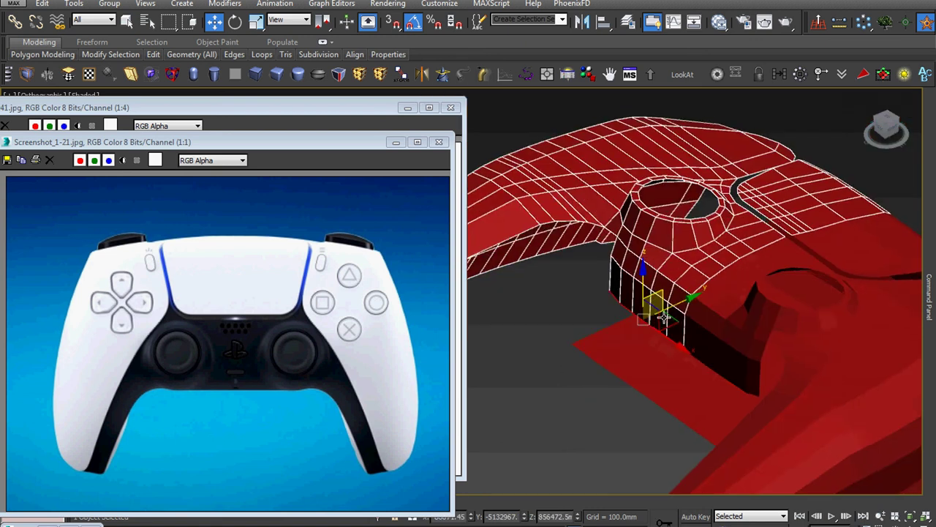
drag(652, 296, 655, 365)
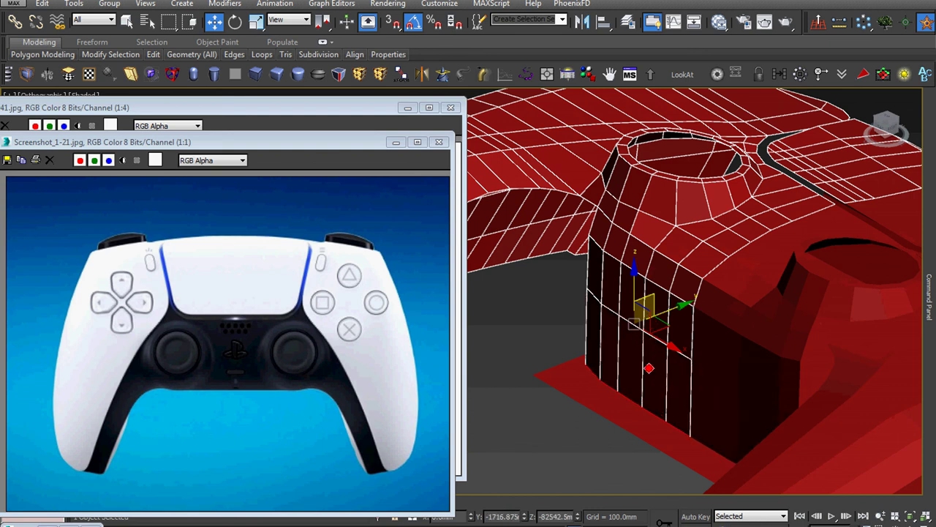
scroll(663, 377, down, 2)
Rotate the selected wall faces below the thumbstick ring, then scale them down
right_click(673, 387)
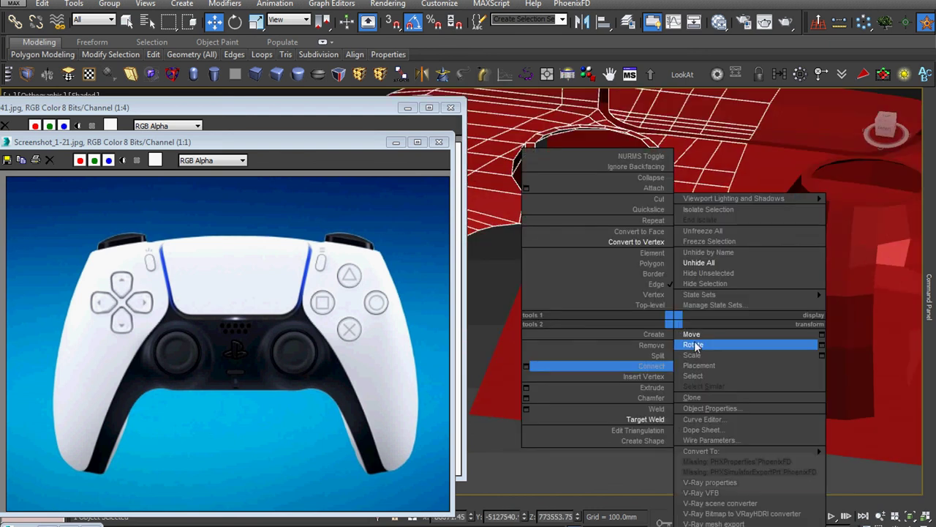
click(701, 344)
scroll(703, 415, up, 3)
scroll(627, 381, down, 2)
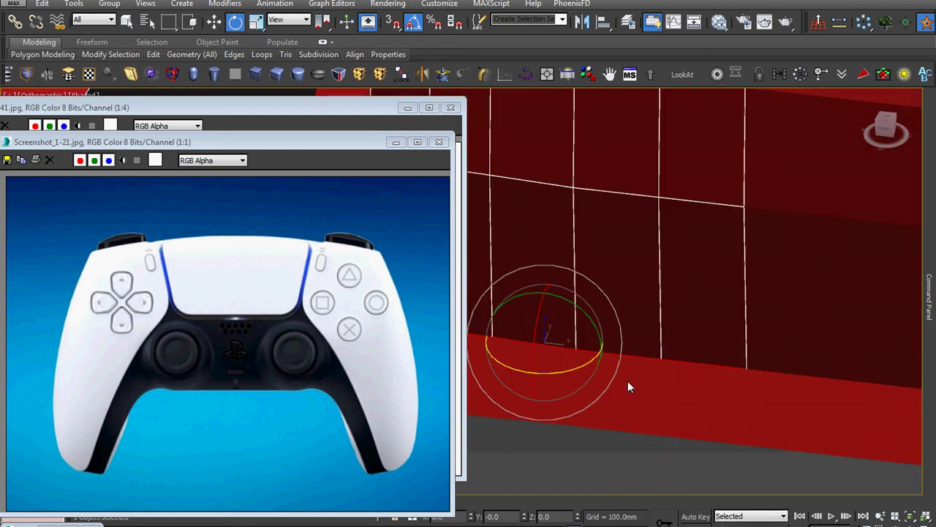
scroll(670, 385, down, 1)
alt+middle_drag(670, 386, 685, 385)
key(r)
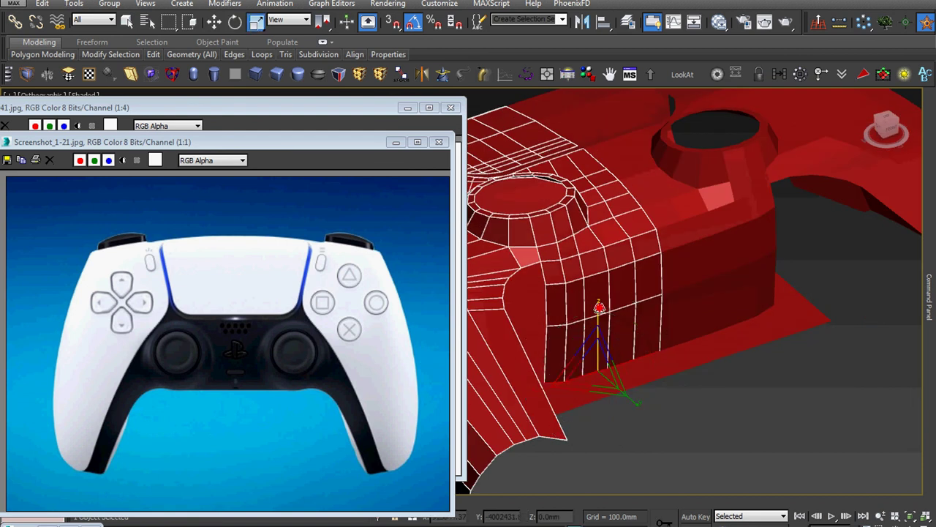
drag(603, 314, 609, 343)
scroll(607, 344, up, 2)
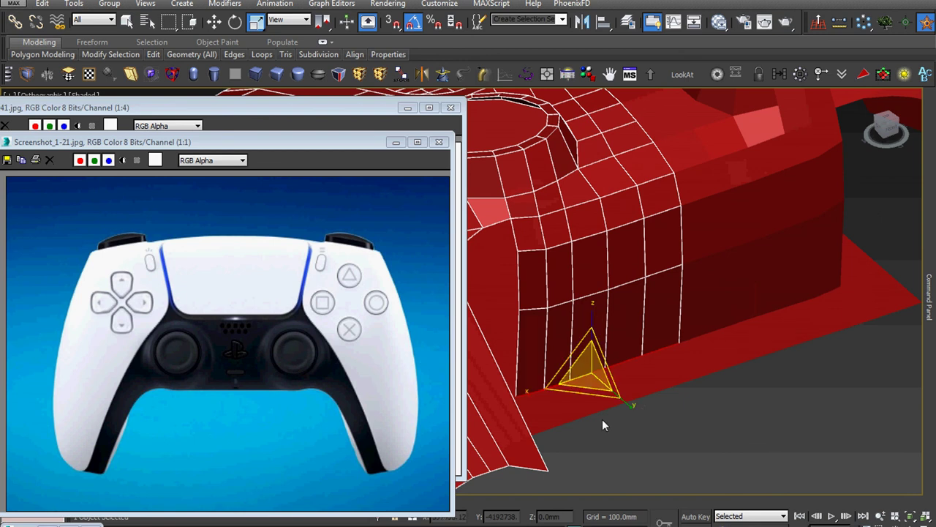
Select the middle faces of the wall and inspect the refined ring shape from around the controller
click(595, 293)
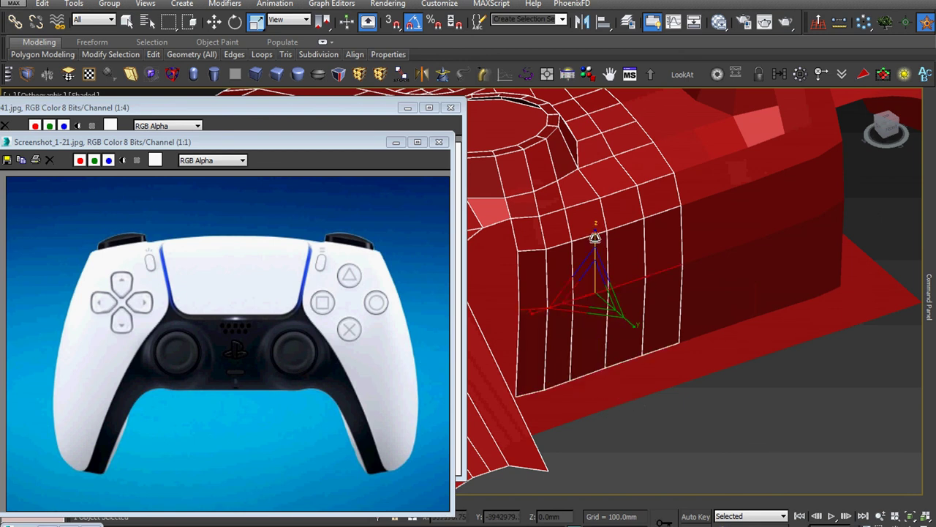
alt+middle_drag(624, 370, 664, 271)
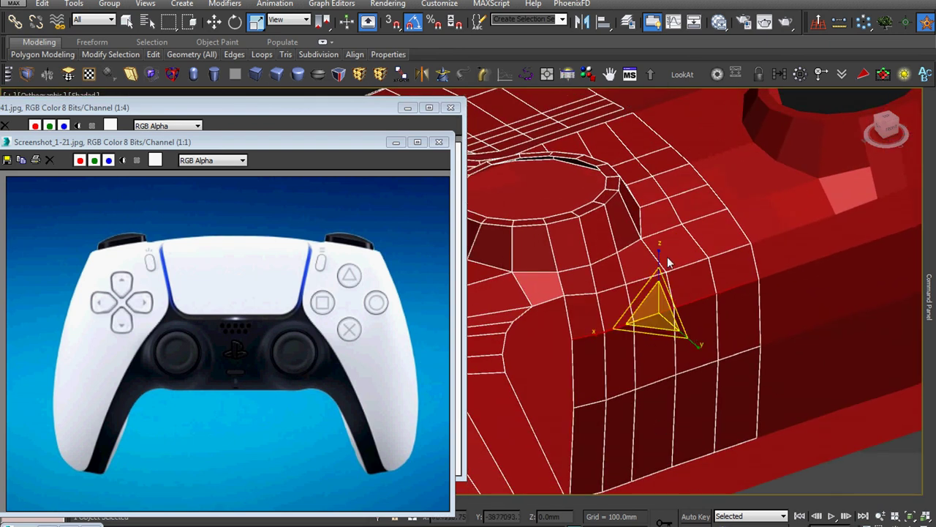
key(w)
scroll(709, 335, down, 5)
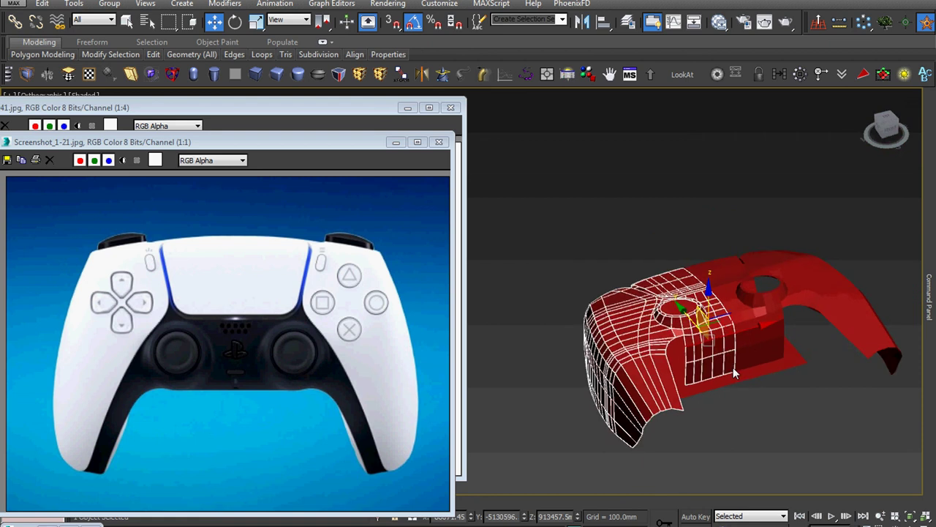
scroll(664, 345, up, 5)
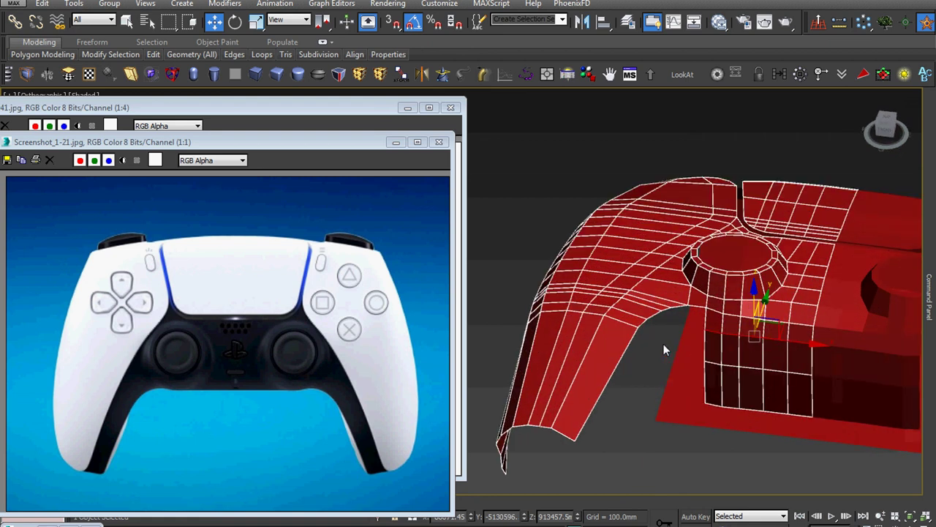
mouse_move(663, 344)
alt+middle_down()
mouse_move(791, 346)
mouse_move(718, 410)
mouse_move(609, 368)
alt+middle_up()
scroll(718, 411, up, 4)
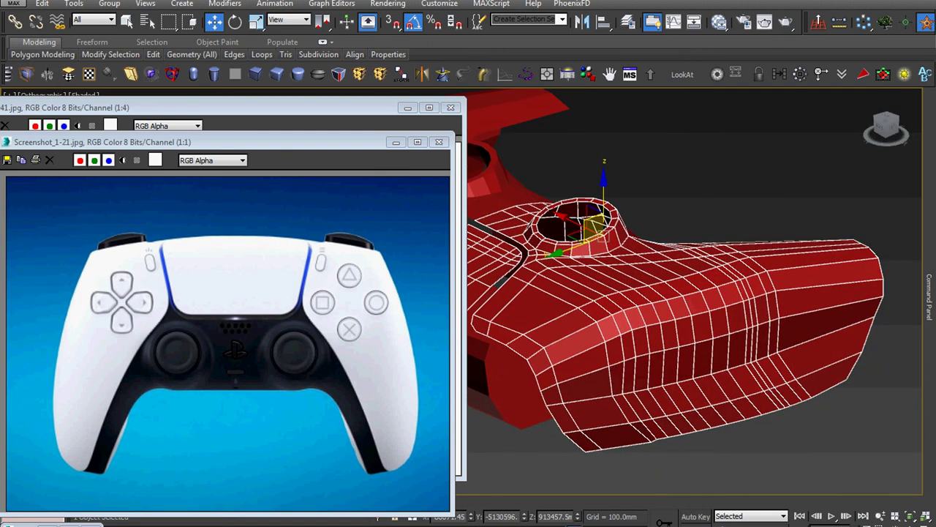